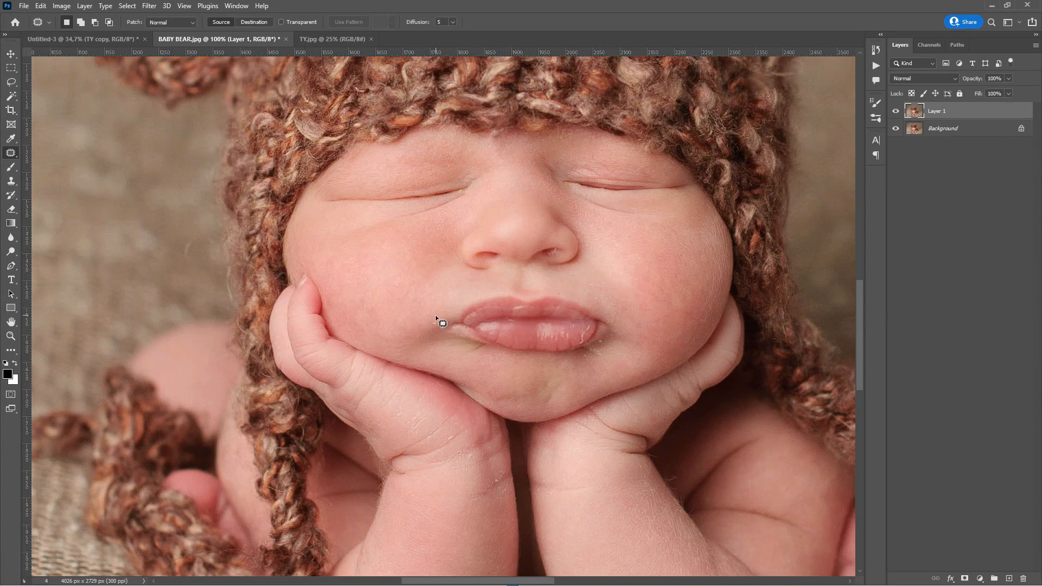
# Step: Patch the skin blemishes and flaky spots around both corners of the baby's mouth
pyautogui.moveTo(436, 317)
pyautogui.mouseDown()
pyautogui.moveTo(426, 328)
pyautogui.moveTo(438, 321)
pyautogui.mouseUp()
pyautogui.hotkey('ctrl', 'd')
pyautogui.moveTo(440, 323); pyautogui.dragTo(442, 328)
pyautogui.hotkey('ctrl', 'd')
pyautogui.moveTo(599, 336); pyautogui.dragTo(607, 341)
pyautogui.hotkey('ctrl', 'd')
pyautogui.moveTo(590, 354)
pyautogui.mouseDown()
pyautogui.moveTo(607, 360)
pyautogui.moveTo(603, 338)
pyautogui.moveTo(615, 333)
pyautogui.mouseUp()
pyautogui.hotkey('ctrl', 'd')
# Step: Patch the dry skin marks on both of the baby's hands and wrists
pyautogui.hotkey('ctrl', 'd')
pyautogui.moveTo(660, 355); pyautogui.dragTo(659, 351)
pyautogui.hotkey('ctrl', 'd')
pyautogui.moveTo(685, 343); pyautogui.dragTo(687, 341)
pyautogui.hotkey('ctrl', 'd')
pyautogui.moveTo(448, 435)
pyautogui.mouseDown()
pyautogui.moveTo(474, 418)
pyautogui.moveTo(479, 449)
pyautogui.mouseUp()
pyautogui.hotkey('ctrl', 'd')
pyautogui.hotkey('ctrl', 'd')
pyautogui.moveTo(496, 476); pyautogui.dragTo(496, 478)
pyautogui.hotkey('ctrl', 'd')
# Step: Set Layer 1's opacity to 50% and compare the image with the layer hidden and shown
pyautogui.press('5')
pyautogui.click(895, 111)
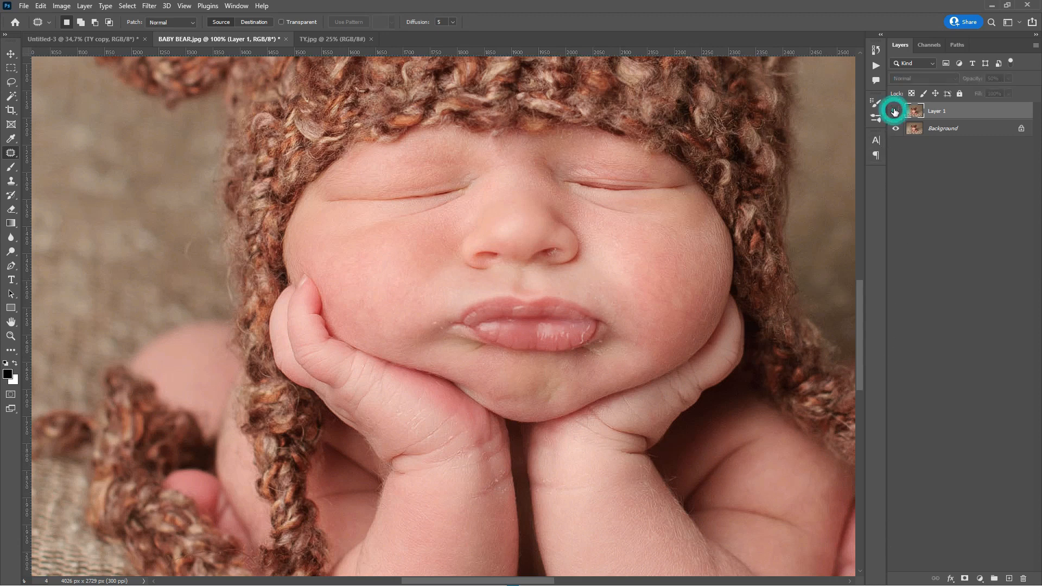
pyautogui.click(894, 110)
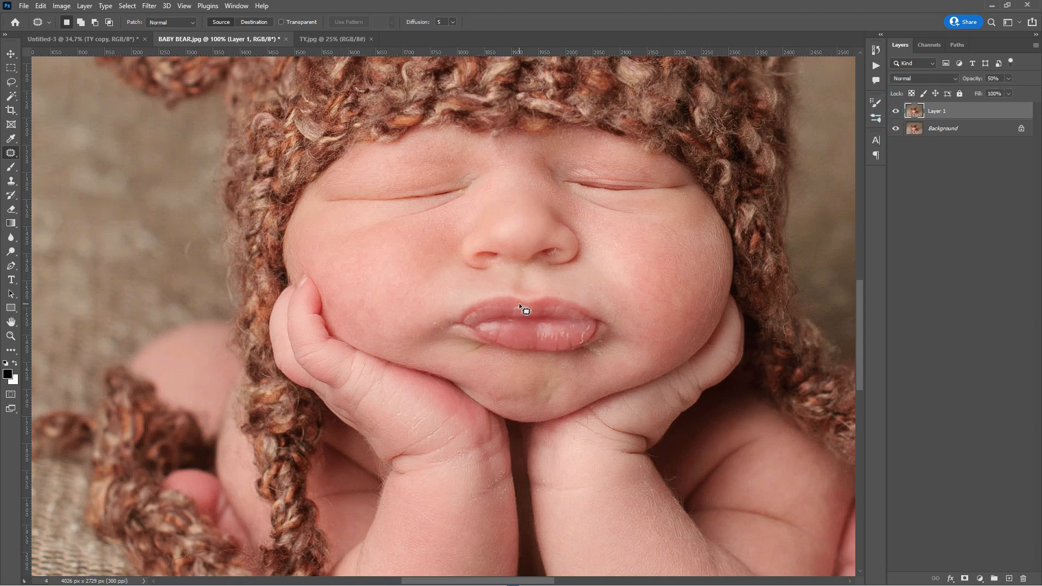
# Step: Patch the dry spots along the upper lip edge and on the lower lip
pyautogui.moveTo(514, 308); pyautogui.dragTo(538, 309)
pyautogui.hotkey('ctrl', 'd')
pyautogui.moveTo(527, 308)
pyautogui.mouseDown()
pyautogui.moveTo(498, 313)
pyautogui.moveTo(500, 303)
pyautogui.mouseUp()
pyautogui.hotkey('ctrl', 'd')
pyautogui.moveTo(584, 329); pyautogui.dragTo(574, 341)
pyautogui.hotkey('ctrl', 'd')
pyautogui.moveTo(579, 343)
pyautogui.mouseDown()
pyautogui.moveTo(582, 333)
pyautogui.moveTo(585, 341)
pyautogui.moveTo(549, 343)
pyautogui.mouseUp()
pyautogui.hotkey('ctrl', 'd')
pyautogui.moveTo(589, 328); pyautogui.dragTo(571, 337)
pyautogui.hotkey('ctrl', 'd')
pyautogui.hotkey('ctrl', 'd')
# Step: Patch the remaining marks beside both mouth corners and compare the retouching with the layer hidden and shown
pyautogui.moveTo(435, 320); pyautogui.dragTo(447, 310)
pyautogui.hotkey('ctrl', 'd')
pyautogui.moveTo(432, 321)
pyautogui.mouseDown()
pyautogui.moveTo(440, 319)
pyautogui.moveTo(421, 302)
pyautogui.moveTo(440, 334)
pyautogui.moveTo(419, 343)
pyautogui.mouseUp()
pyautogui.hotkey('ctrl', 'd')
pyautogui.hotkey('ctrl', 'd')
pyautogui.moveTo(605, 338); pyautogui.dragTo(619, 336)
pyautogui.hotkey('ctrl', 'd')
pyautogui.click(896, 112)
pyautogui.click(895, 113)
pyautogui.click(894, 114)
pyautogui.click(895, 113)
# Step: Patch one more dry spot on the lower lip and compare the image without and with Layer 1
pyautogui.moveTo(581, 333)
pyautogui.mouseDown()
pyautogui.moveTo(584, 349)
pyautogui.moveTo(583, 340)
pyautogui.moveTo(567, 344)
pyautogui.mouseUp()
pyautogui.hotkey('ctrl', 'd')
pyautogui.click(896, 112)
pyautogui.click(896, 111)
pyautogui.click(895, 115)
pyautogui.click(896, 114)
# Step: Rename Layer 1 as PATCH
pyautogui.doubleClick(942, 112)
pyautogui.write('PATCH')
pyautogui.press('Return')
# Step: Stamp all visible layers into a new layer above PATCH and convert it to a smart object
pyautogui.click(10, 335)
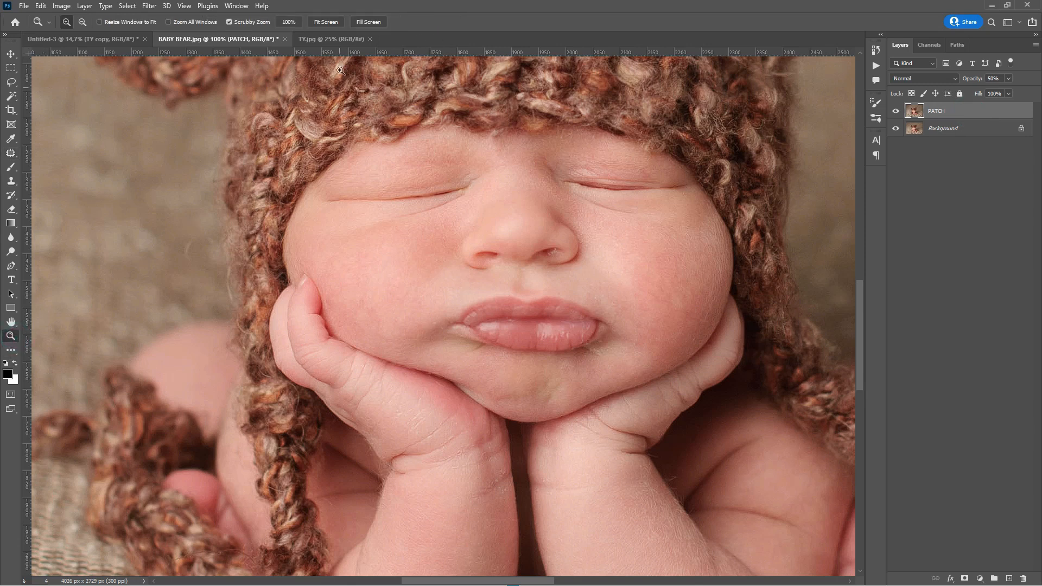
pyautogui.click(326, 21)
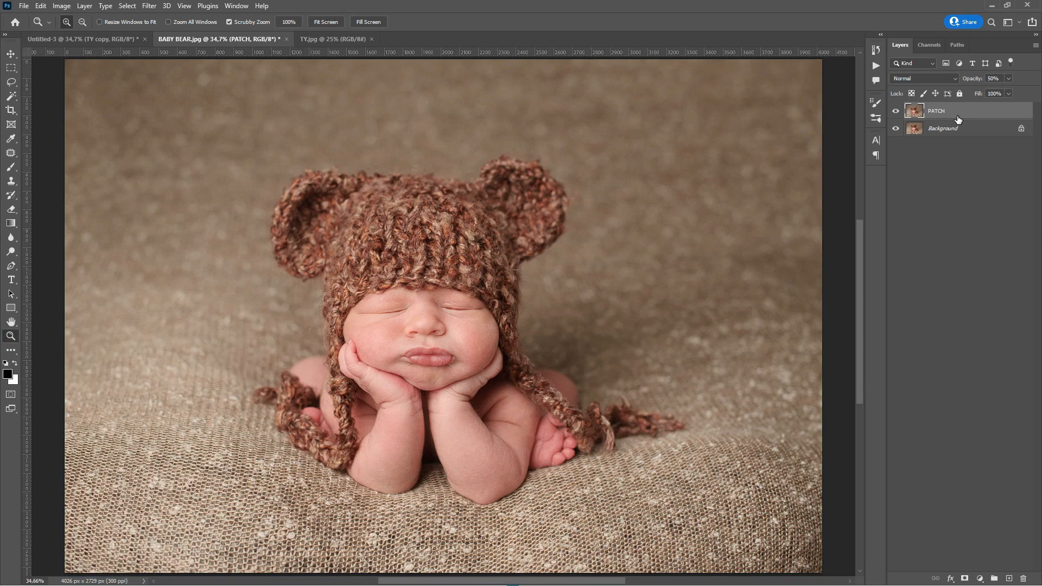
pyautogui.hotkey('ctrl', 'shift', 'alt', 'e')
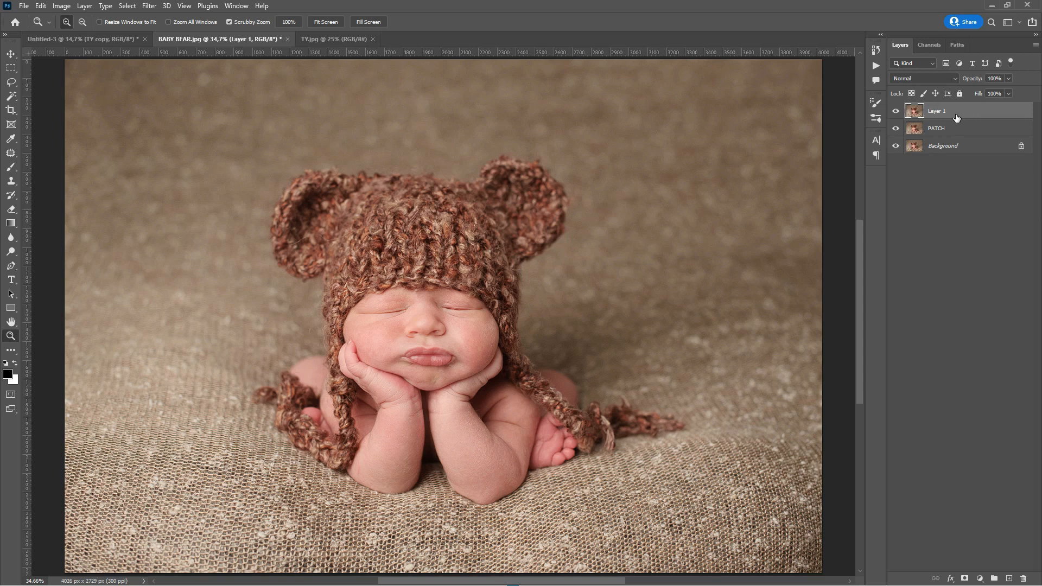
pyautogui.rightClick(956, 117)
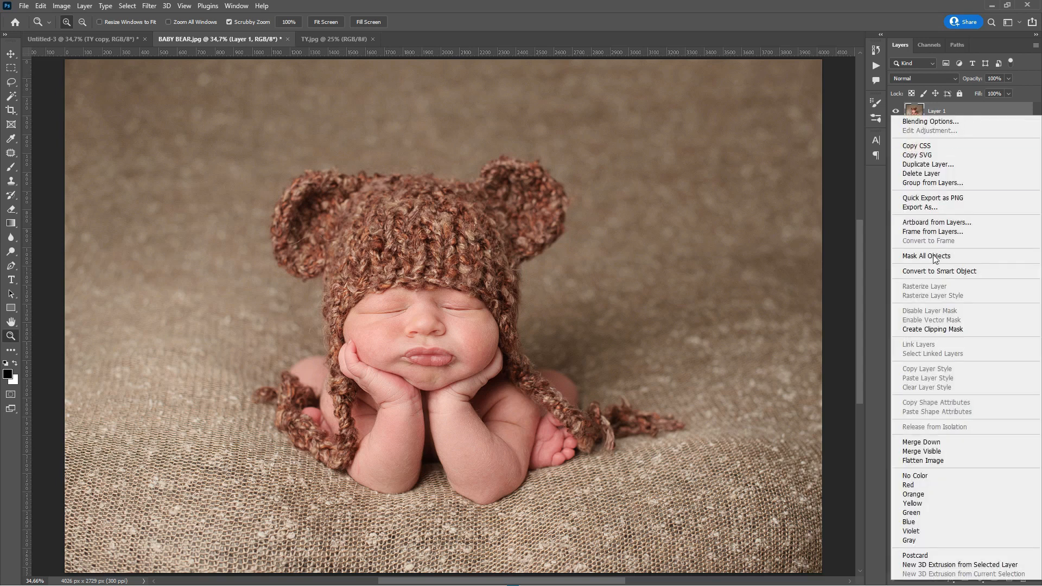
pyautogui.click(934, 272)
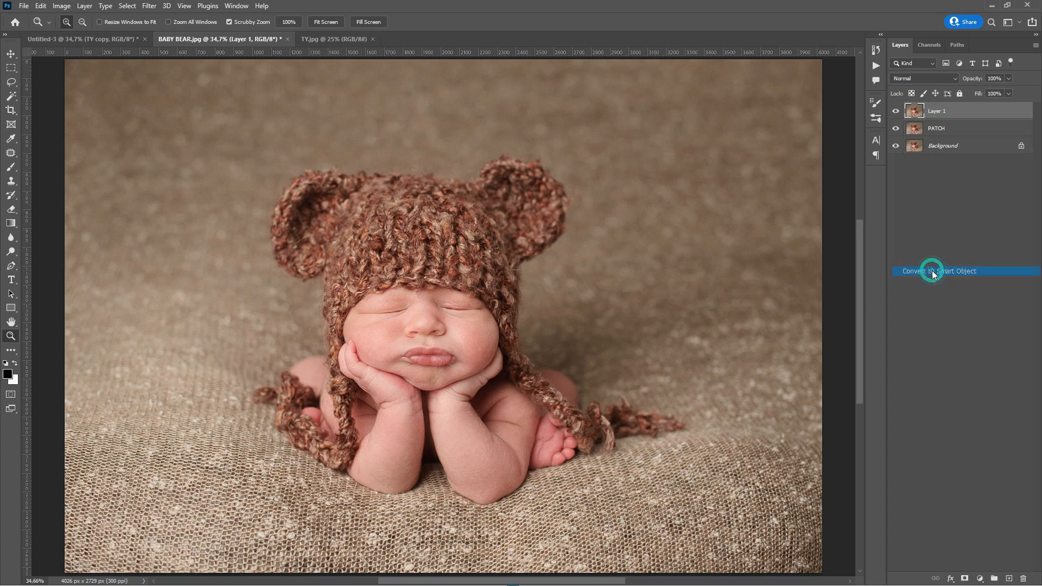
# Step: Apply the Camera Raw Filter preset GAD Indispensable Princess to the new smart object
pyautogui.click(151, 7)
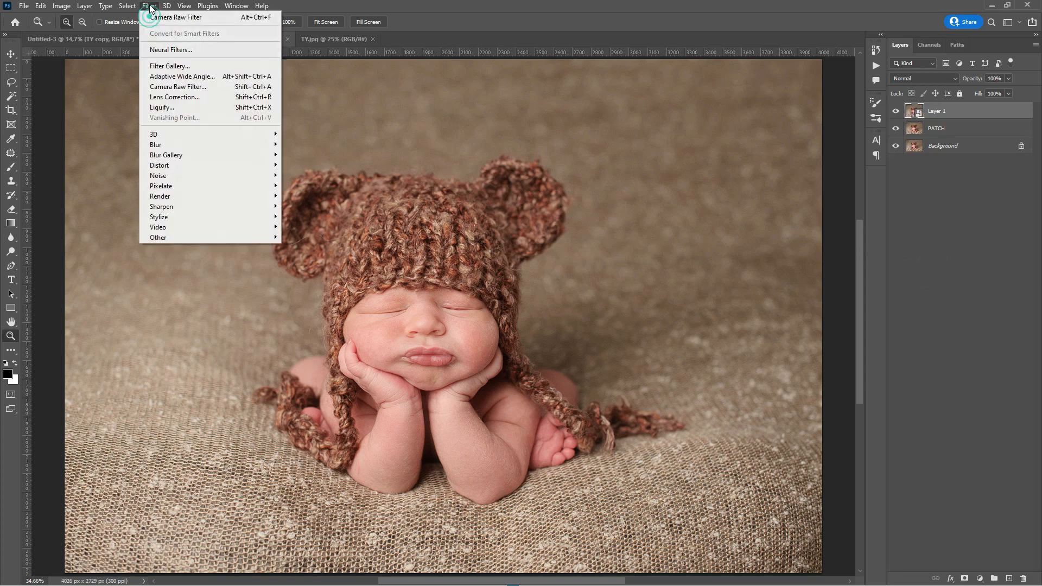
pyautogui.click(164, 89)
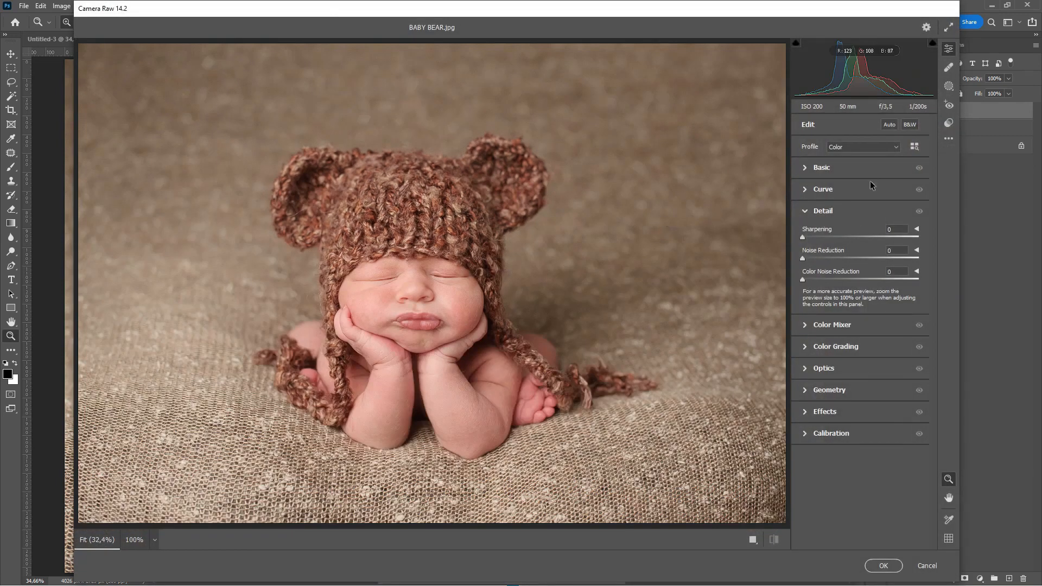
pyautogui.click(948, 124)
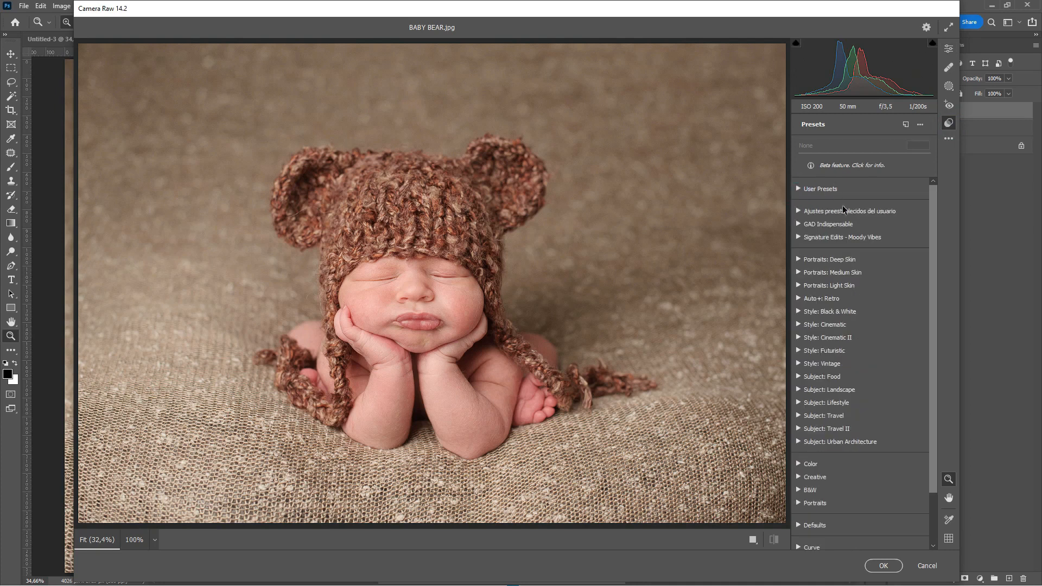
pyautogui.click(798, 224)
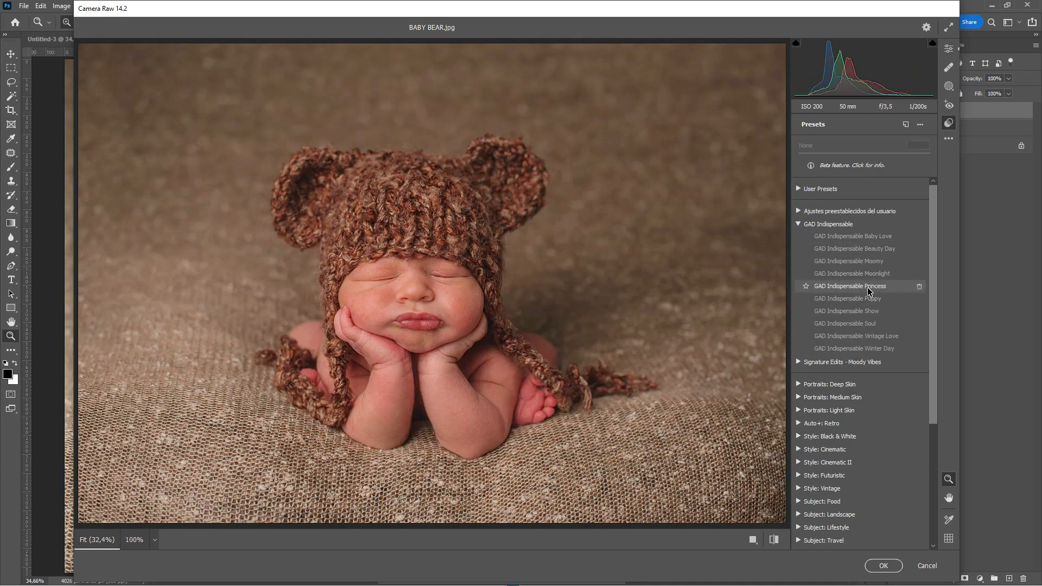
pyautogui.click(867, 287)
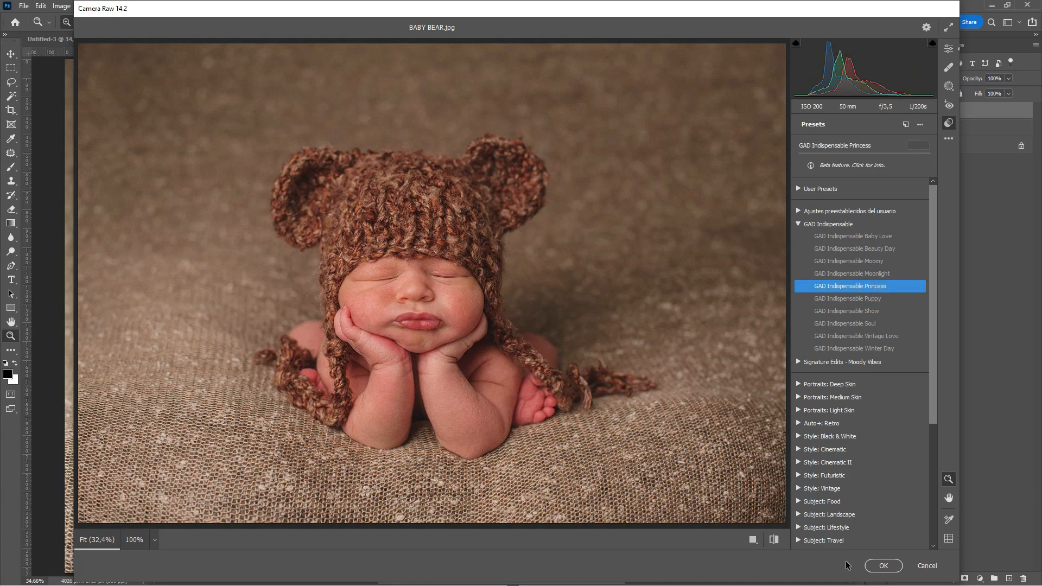
pyautogui.click(882, 565)
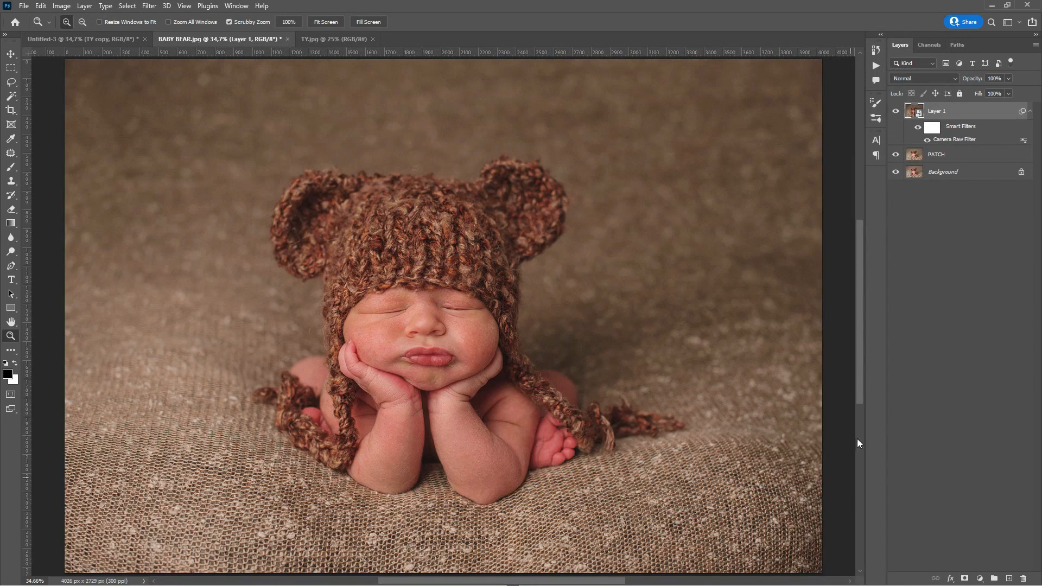
# Step: Rename the filtered smart object layer as INDISPENSABLE PRINCESS
pyautogui.doubleClick(935, 110)
pyautogui.write('INDISPENSABLE PRINCESS')
pyautogui.press('Return')
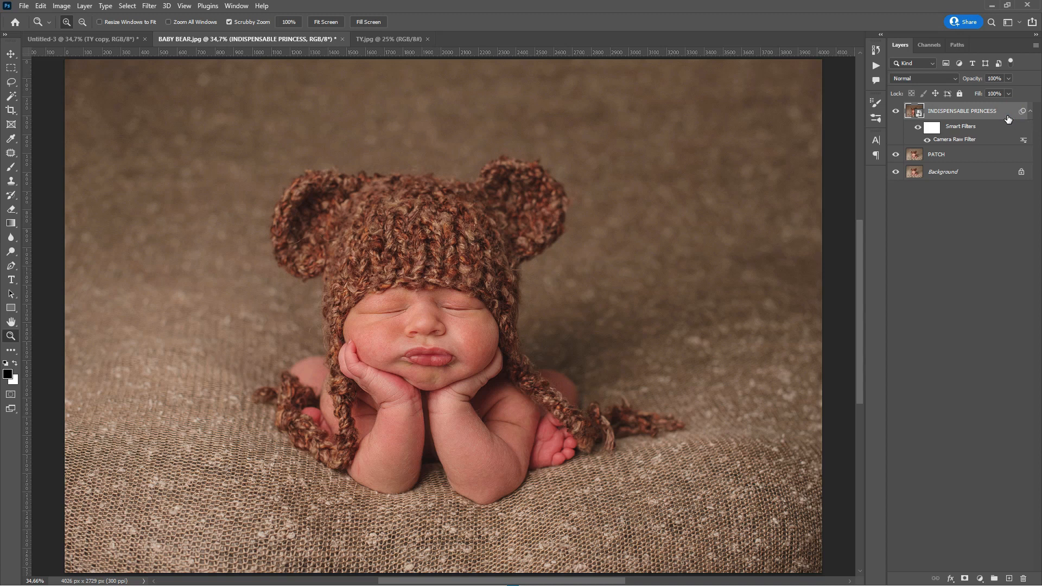
# Step: Stamp all visible layers into a new layer and rename it A
pyautogui.hotkey('ctrl', 'shift', 'alt', 'e')
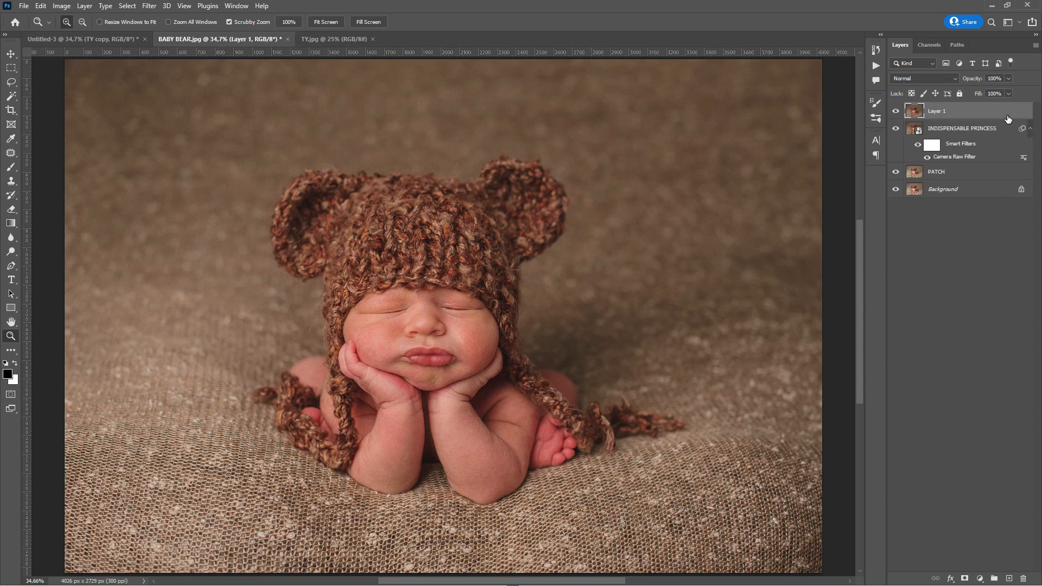
pyautogui.doubleClick(936, 112)
pyautogui.write('A')
pyautogui.press('Return')
# Step: Run the GAD-Frequency separation action on layer A
pyautogui.click(876, 67)
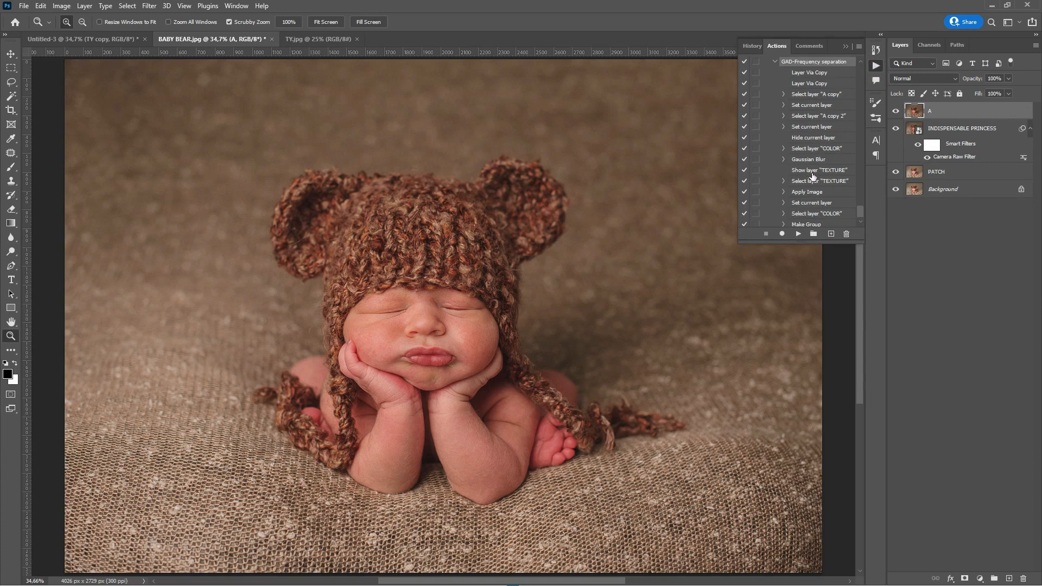
pyautogui.click(798, 234)
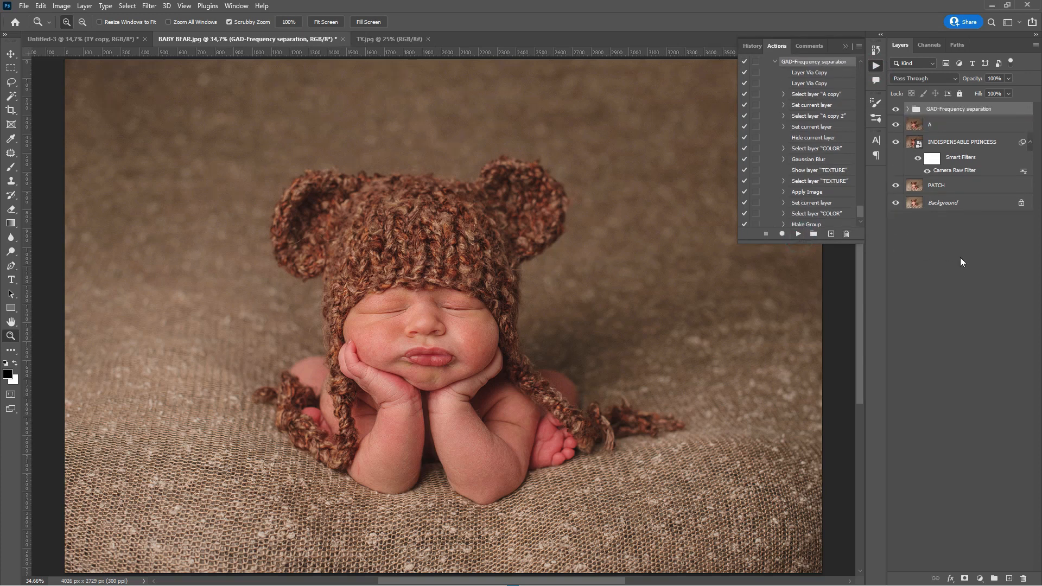
pyautogui.click(845, 46)
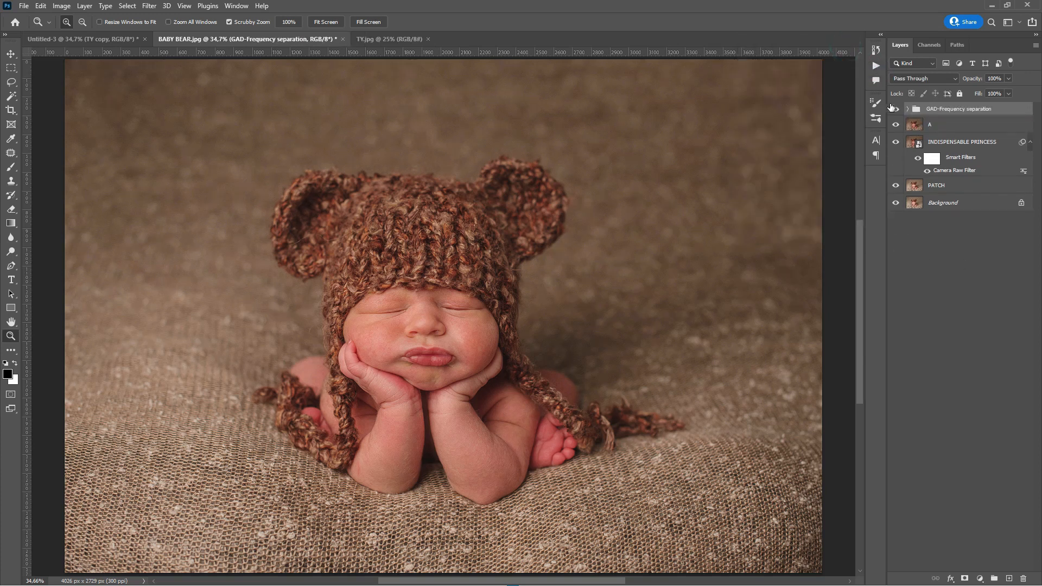
# Step: Hide the GAD-Frequency separation group and convert layer A to a smart object
pyautogui.click(895, 109)
pyautogui.click(951, 129)
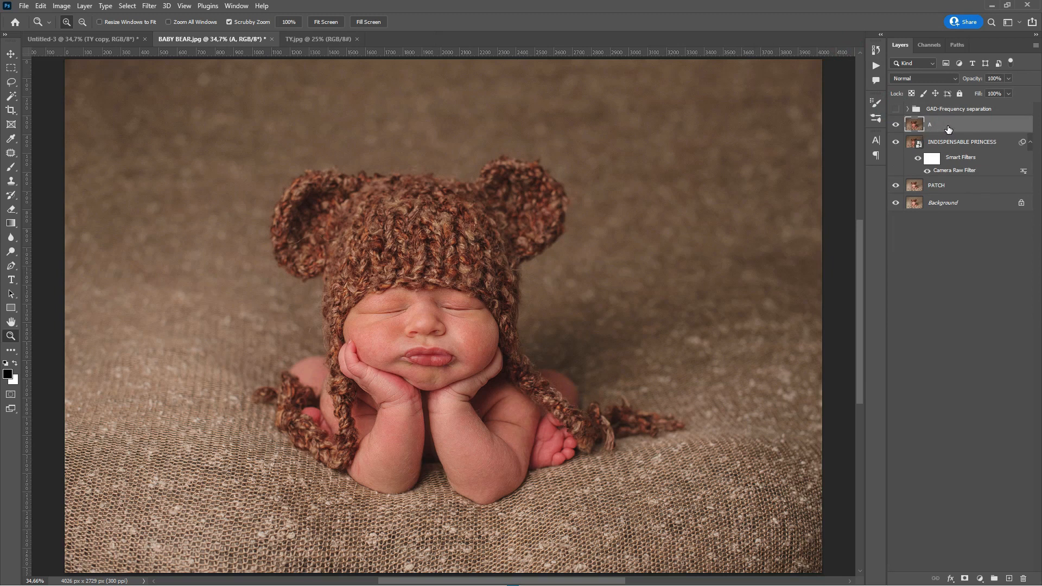
pyautogui.rightClick(948, 128)
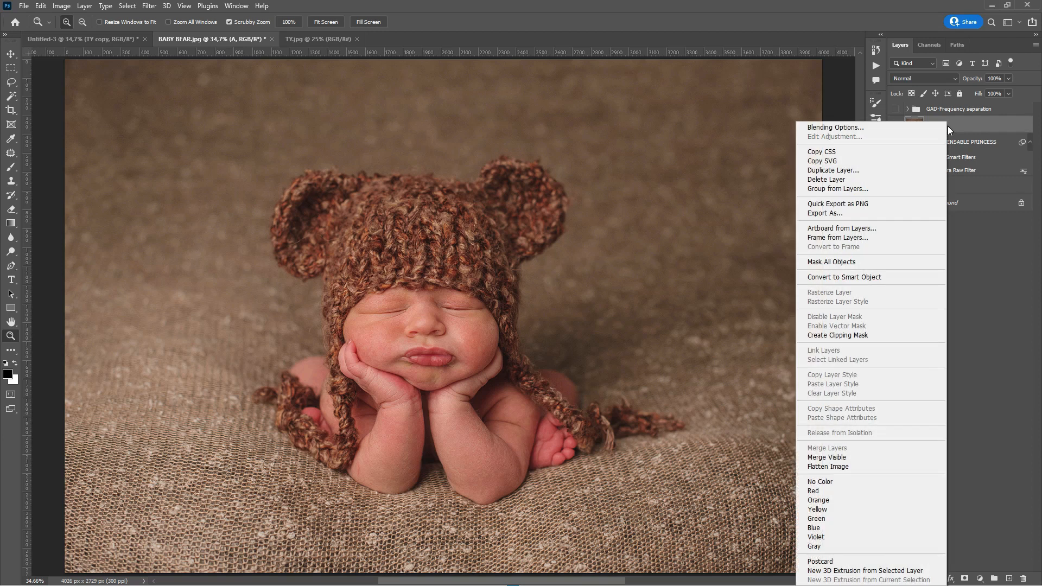
pyautogui.click(875, 277)
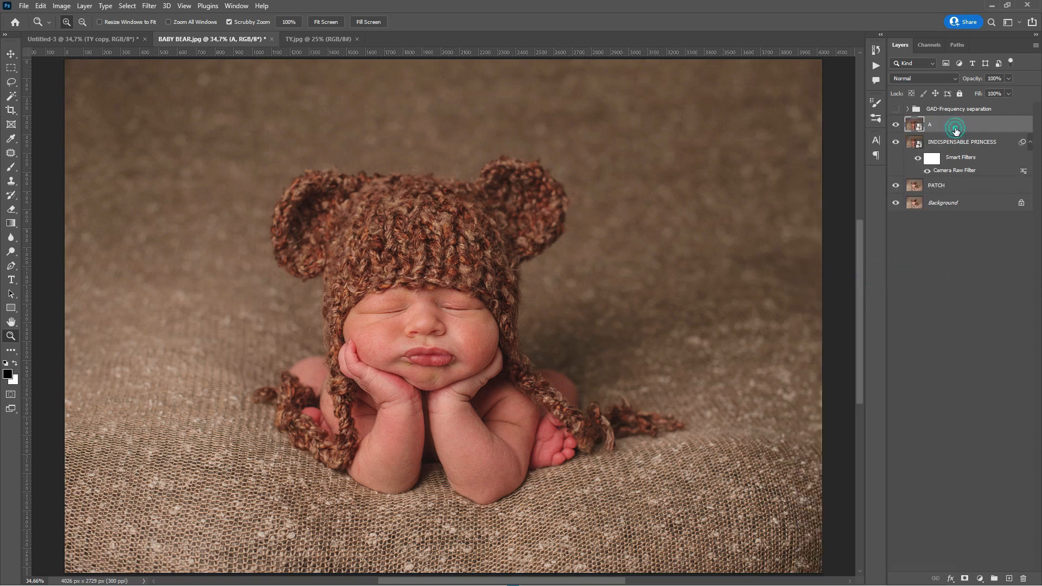
# Step: Apply a Gaussian Blur with a 10-pixel radius to layer A
pyautogui.click(148, 6)
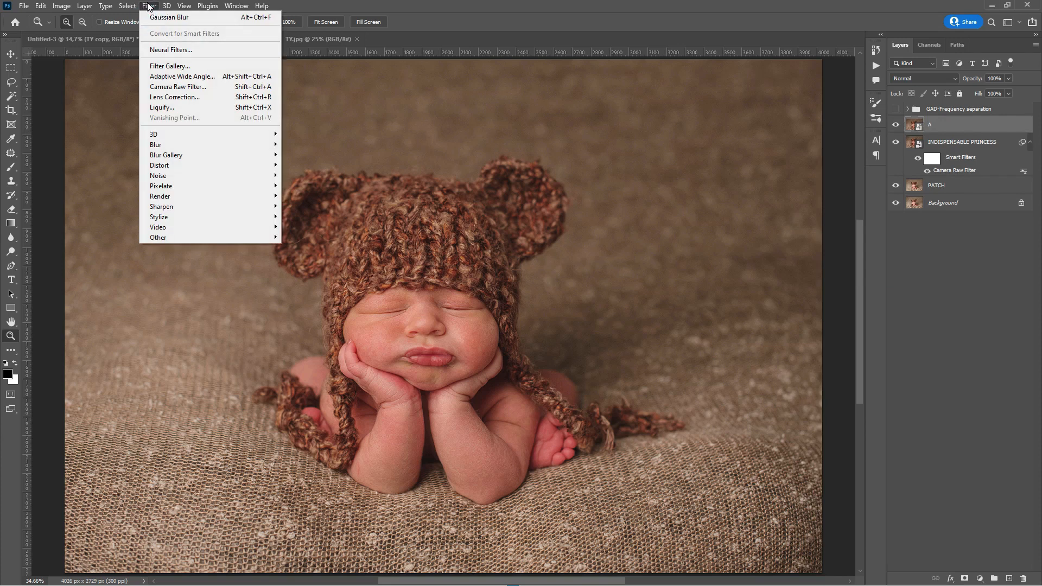
pyautogui.click(446, 20)
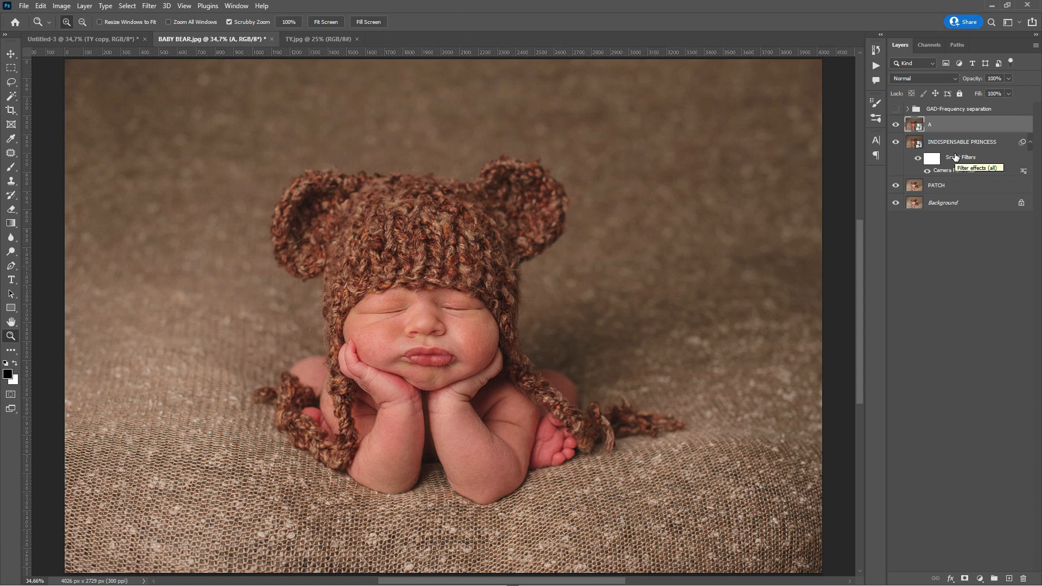
pyautogui.click(149, 6)
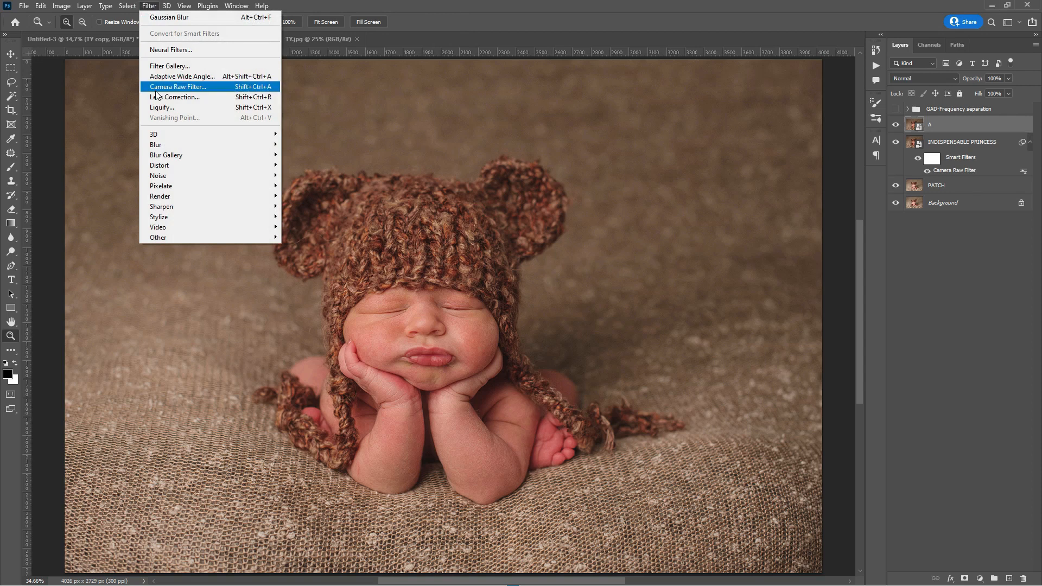
pyautogui.moveTo(238, 145)
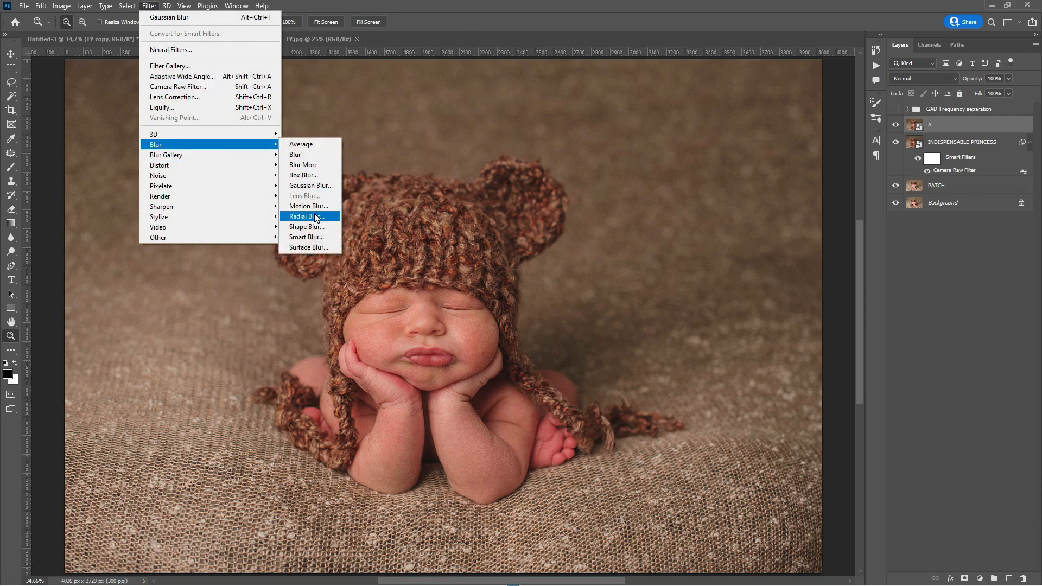
pyautogui.click(310, 185)
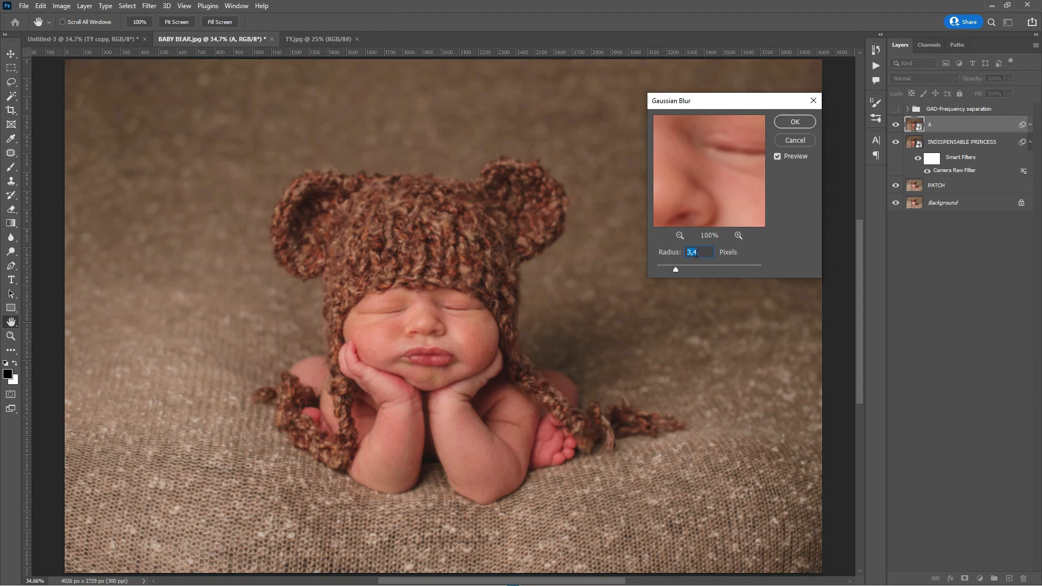
pyautogui.click(697, 252)
pyautogui.write('5')
pyautogui.doubleClick(694, 252)
pyautogui.write('10')
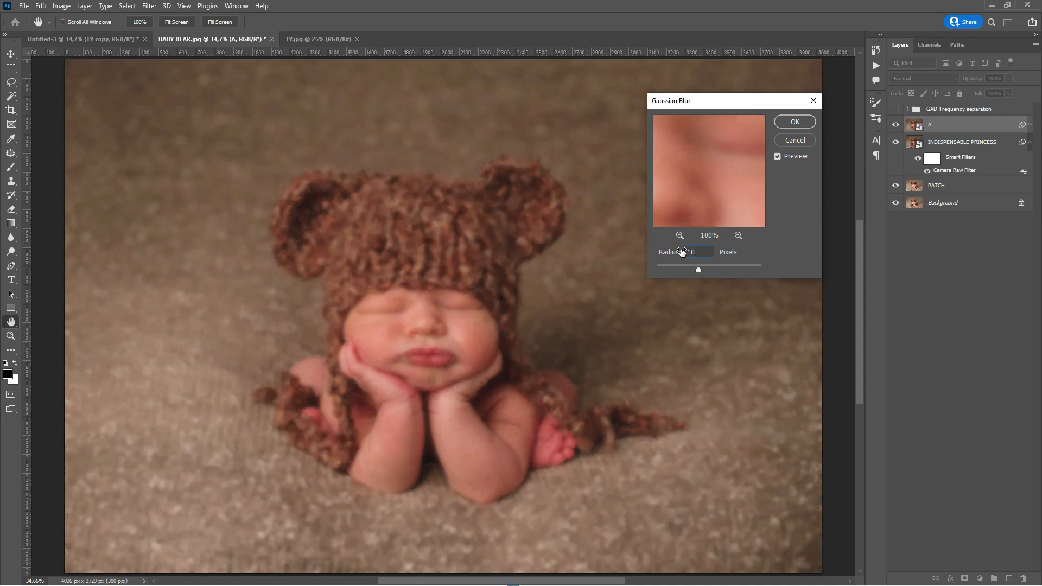
pyautogui.click(783, 123)
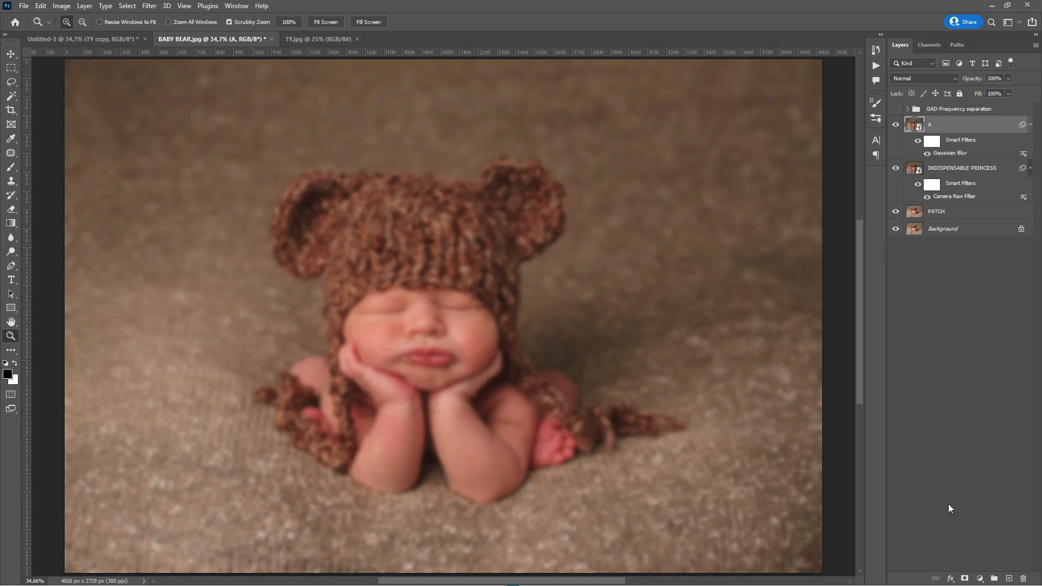
# Step: Add a layer mask to layer A and invert it to black to conceal the blur
pyautogui.click(964, 579)
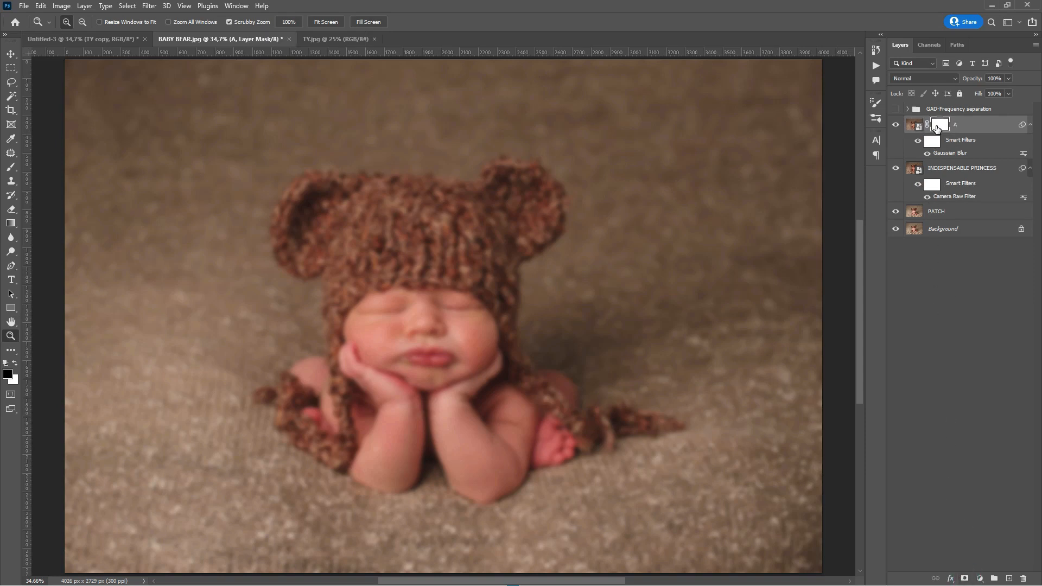
pyautogui.hotkey('ctrl', 'i')
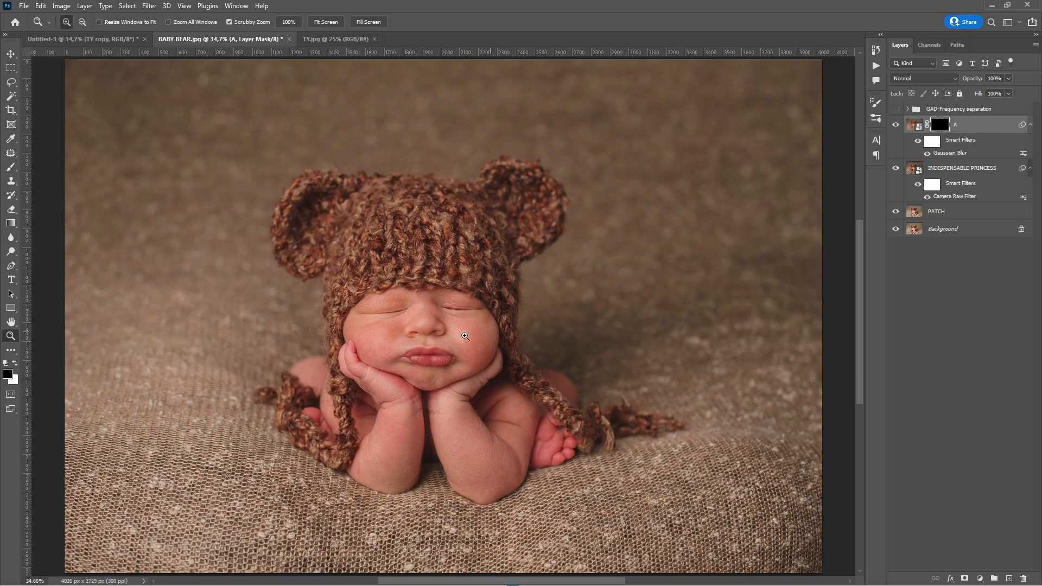
# Step: Set up a soft round brush with 5% flow and a 161 px size for masking the baby's face
pyautogui.click(442, 336)
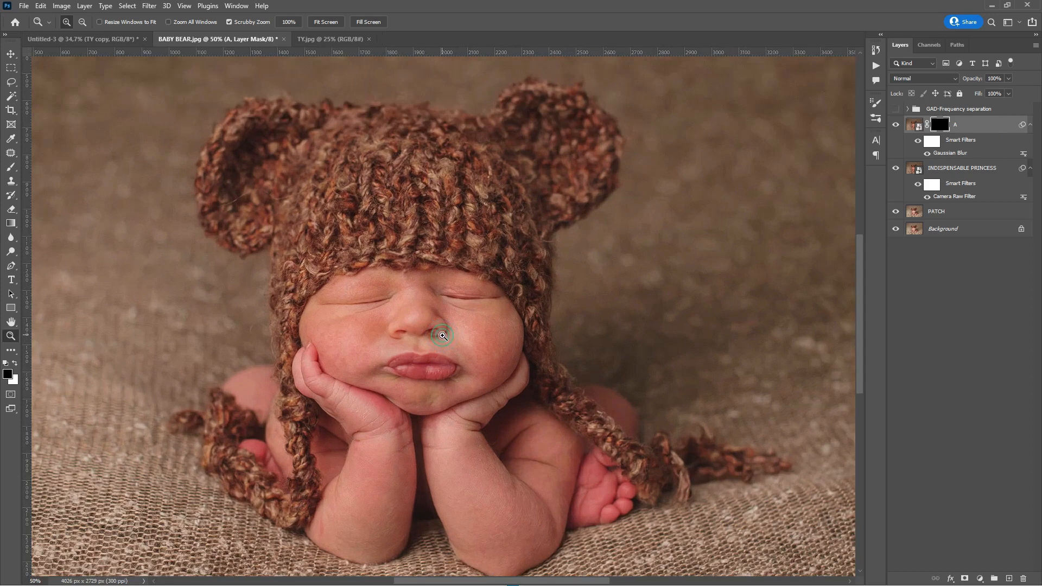
pyautogui.click(442, 335)
pyautogui.moveTo(456, 347); pyautogui.dragTo(498, 290)
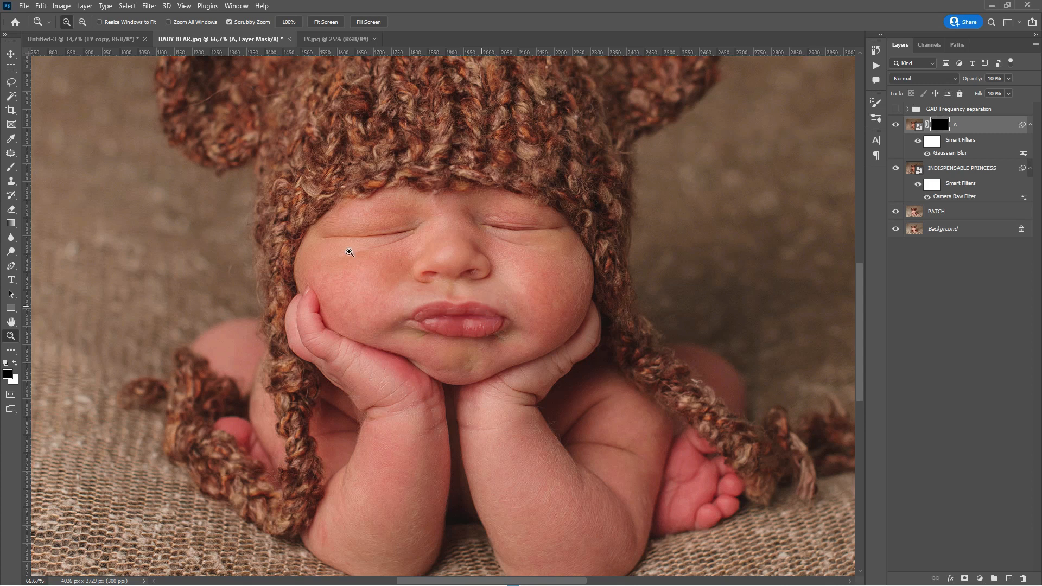
pyautogui.press('b')
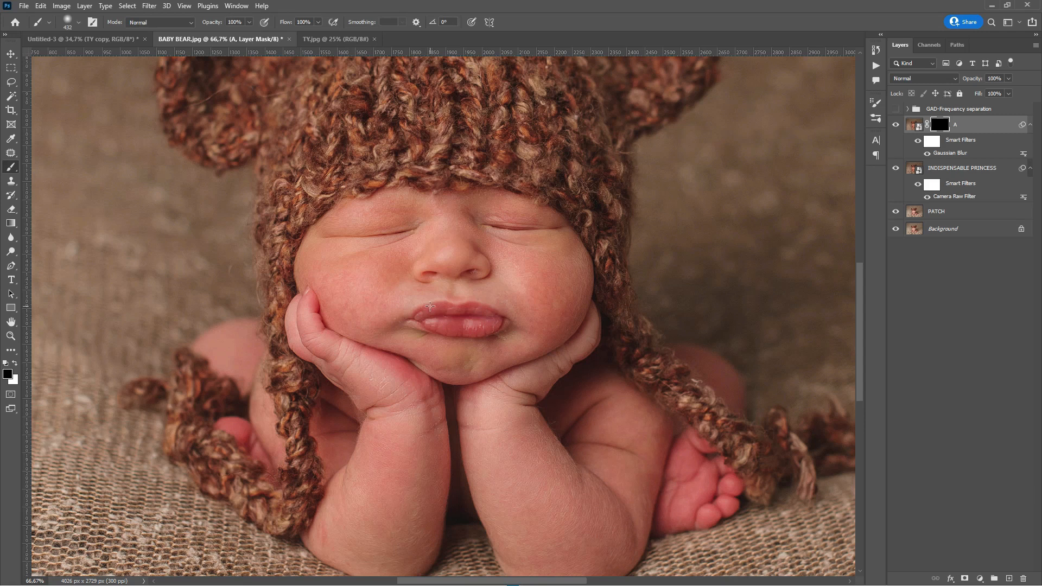
pyautogui.click(304, 21)
pyautogui.write('5')
pyautogui.press('Return')
pyautogui.click(77, 24)
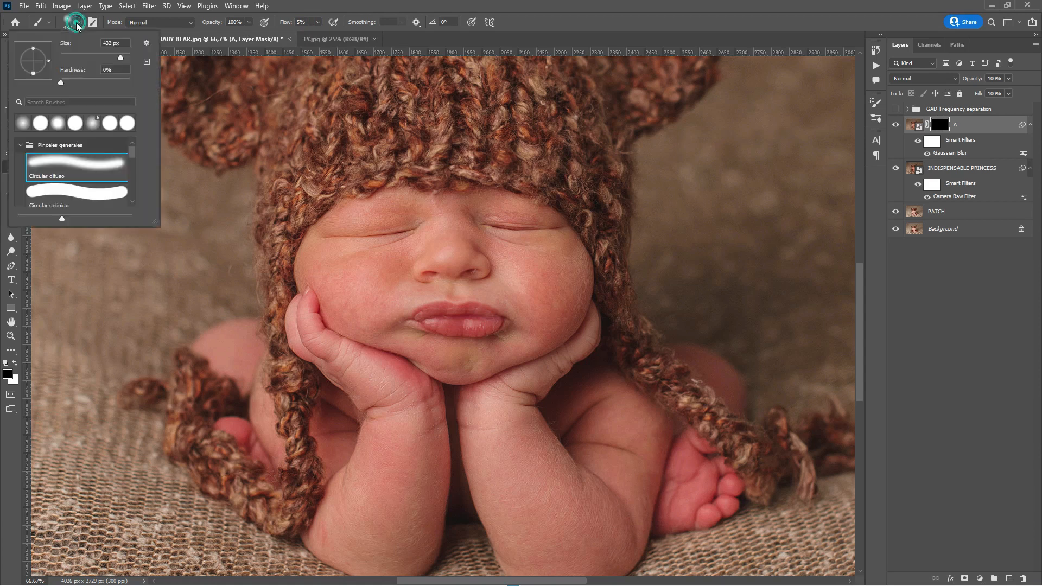
pyautogui.click(107, 56)
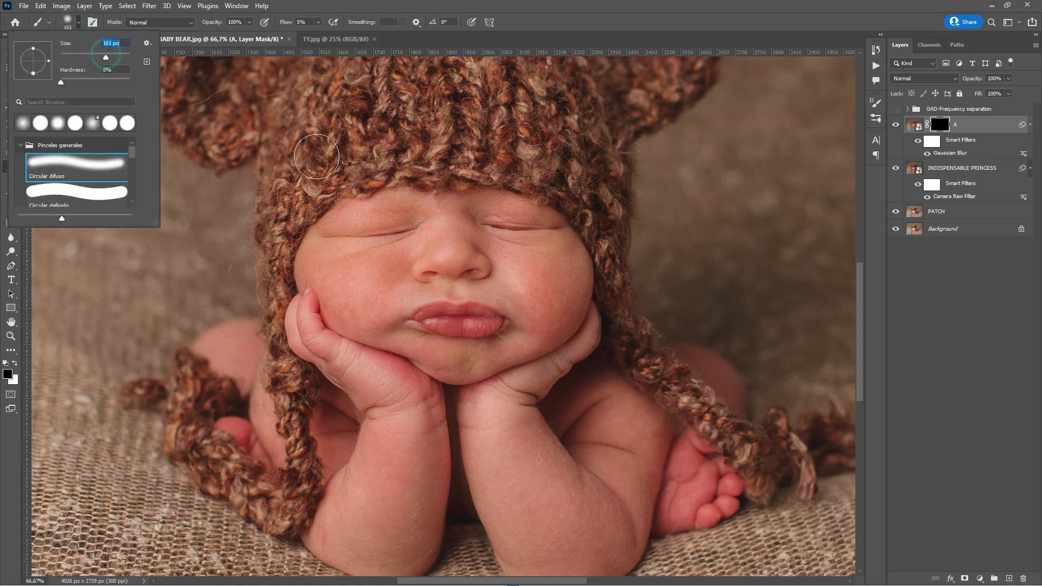
# Step: Paint white on layer A's mask over the baby's face, hands and arms to reveal the blur, and compare with the layer hidden
pyautogui.click(568, 14)
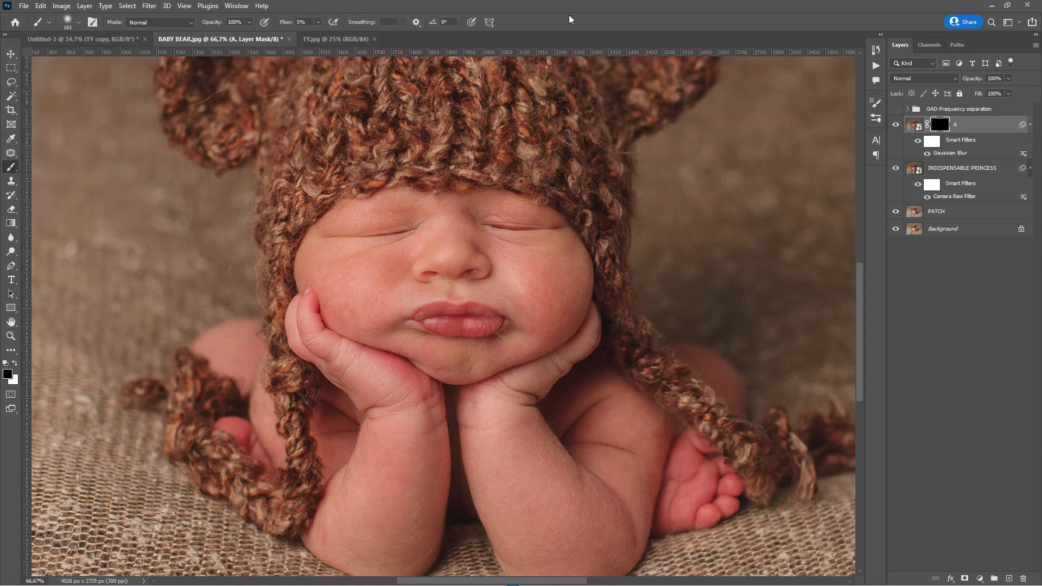
pyautogui.click(15, 364)
pyautogui.moveTo(410, 208)
pyautogui.mouseDown()
pyautogui.moveTo(336, 221)
pyautogui.moveTo(422, 203)
pyautogui.moveTo(339, 216)
pyautogui.moveTo(442, 198)
pyautogui.moveTo(407, 243)
pyautogui.moveTo(436, 227)
pyautogui.moveTo(398, 256)
pyautogui.moveTo(409, 250)
pyautogui.moveTo(317, 271)
pyautogui.moveTo(354, 255)
pyautogui.moveTo(328, 261)
pyautogui.moveTo(341, 313)
pyautogui.moveTo(376, 309)
pyautogui.moveTo(398, 281)
pyautogui.moveTo(372, 312)
pyautogui.moveTo(399, 291)
pyautogui.moveTo(456, 235)
pyautogui.moveTo(456, 211)
pyautogui.moveTo(534, 200)
pyautogui.moveTo(497, 193)
pyautogui.moveTo(485, 195)
pyautogui.moveTo(499, 256)
pyautogui.moveTo(463, 242)
pyautogui.moveTo(505, 250)
pyautogui.moveTo(495, 220)
pyautogui.moveTo(536, 211)
pyautogui.moveTo(436, 220)
pyautogui.moveTo(545, 253)
pyautogui.moveTo(571, 287)
pyautogui.moveTo(572, 271)
pyautogui.moveTo(544, 303)
pyautogui.moveTo(458, 276)
pyautogui.moveTo(389, 290)
pyautogui.moveTo(377, 310)
pyautogui.moveTo(392, 322)
pyautogui.moveTo(391, 310)
pyautogui.moveTo(344, 295)
pyautogui.moveTo(347, 309)
pyautogui.moveTo(423, 363)
pyautogui.moveTo(409, 349)
pyautogui.moveTo(447, 359)
pyautogui.moveTo(532, 345)
pyautogui.moveTo(562, 306)
pyautogui.moveTo(419, 280)
pyautogui.moveTo(314, 304)
pyautogui.moveTo(325, 358)
pyautogui.moveTo(409, 399)
pyautogui.moveTo(412, 388)
pyautogui.moveTo(464, 429)
pyautogui.moveTo(413, 423)
pyautogui.moveTo(402, 451)
pyautogui.moveTo(427, 474)
pyautogui.moveTo(414, 516)
pyautogui.moveTo(388, 541)
pyautogui.moveTo(357, 504)
pyautogui.moveTo(329, 501)
pyautogui.moveTo(326, 545)
pyautogui.moveTo(358, 553)
pyautogui.moveTo(415, 510)
pyautogui.moveTo(409, 542)
pyautogui.moveTo(500, 446)
pyautogui.moveTo(571, 318)
pyautogui.moveTo(527, 432)
pyautogui.moveTo(560, 485)
pyautogui.moveTo(537, 453)
pyautogui.moveTo(608, 473)
pyautogui.moveTo(605, 461)
pyautogui.moveTo(621, 501)
pyautogui.moveTo(655, 474)
pyautogui.moveTo(613, 521)
pyautogui.moveTo(711, 359)
pyautogui.mouseUp()
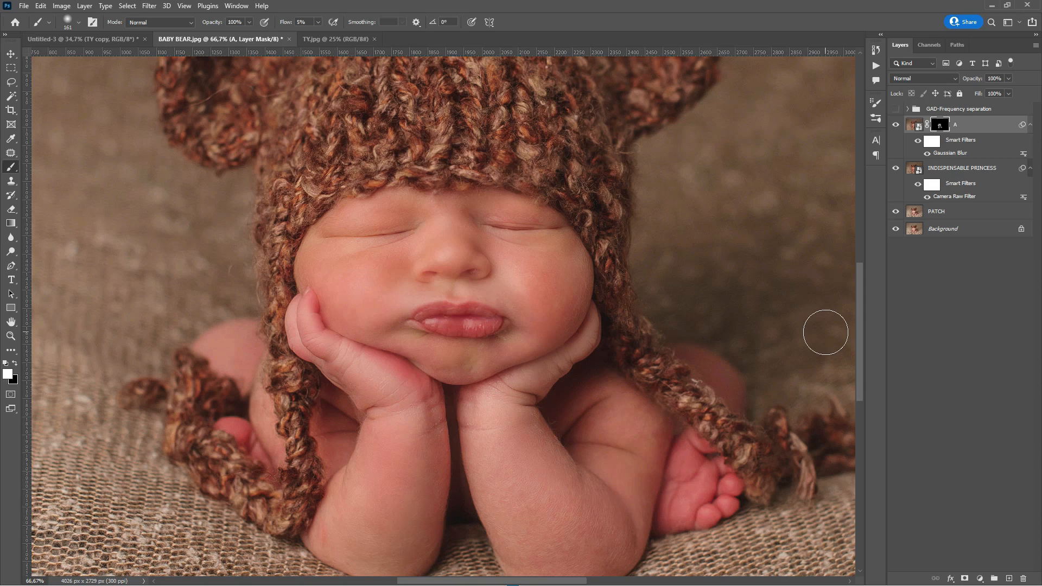
pyautogui.moveTo(860, 323); pyautogui.dragTo(862, 342)
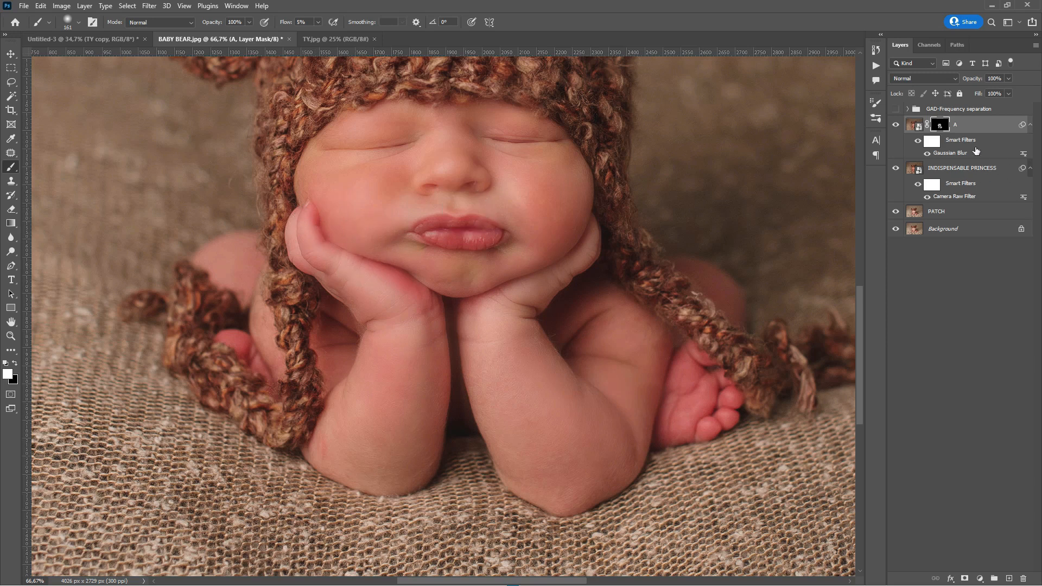
pyautogui.click(896, 125)
pyautogui.click(896, 125)
# Step: Copy the baby from the PATCH layer onto a new layer using Select Subject, and hide that new layer
pyautogui.click(11, 336)
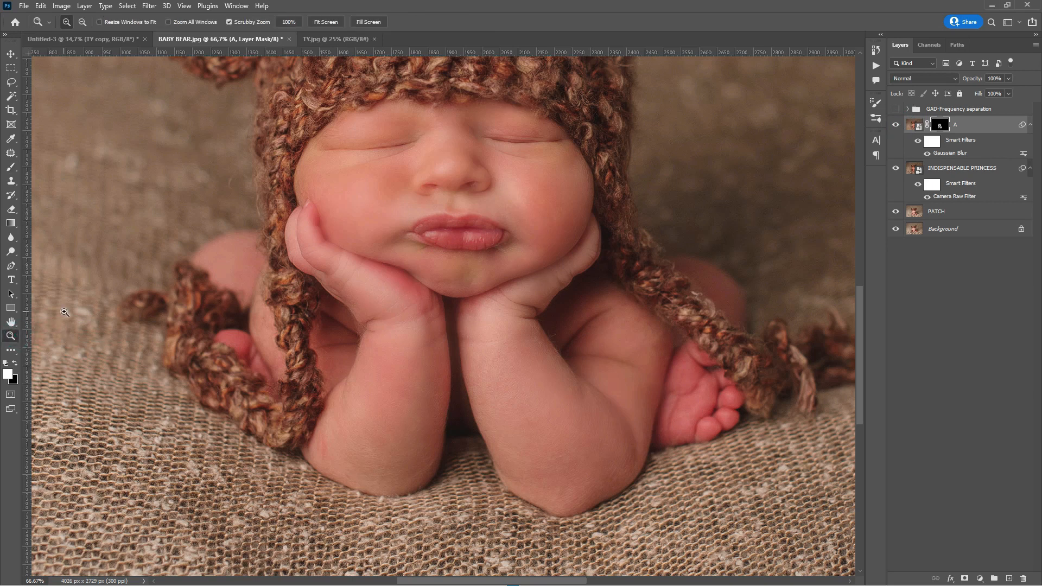
pyautogui.click(326, 22)
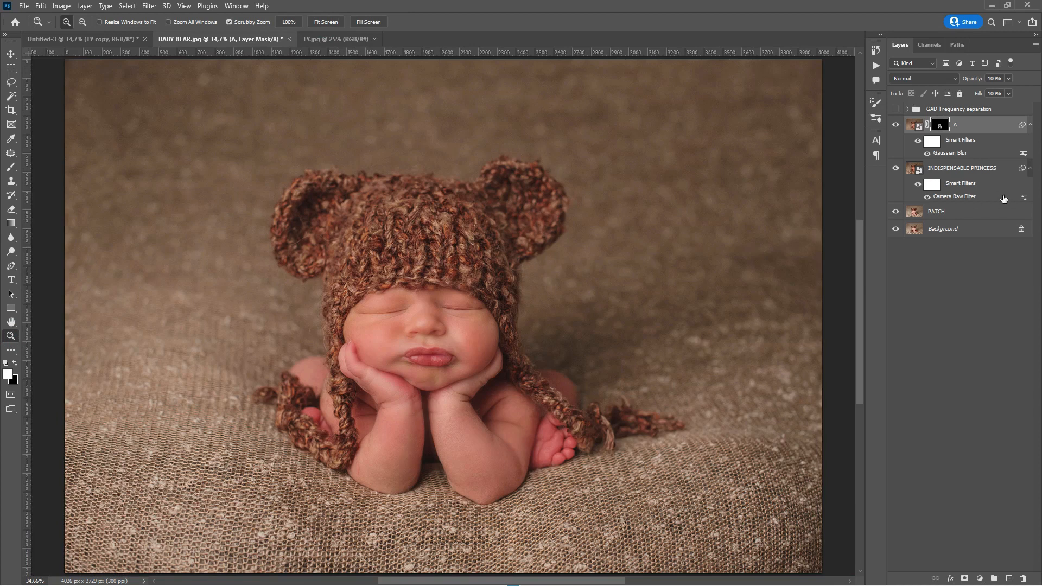
pyautogui.click(953, 216)
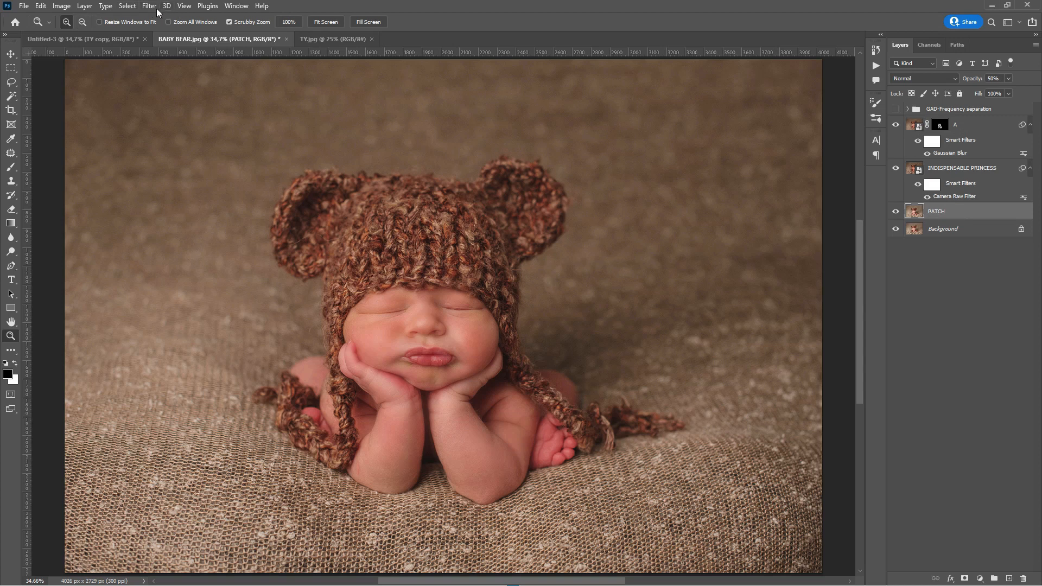
pyautogui.click(127, 6)
pyautogui.click(137, 132)
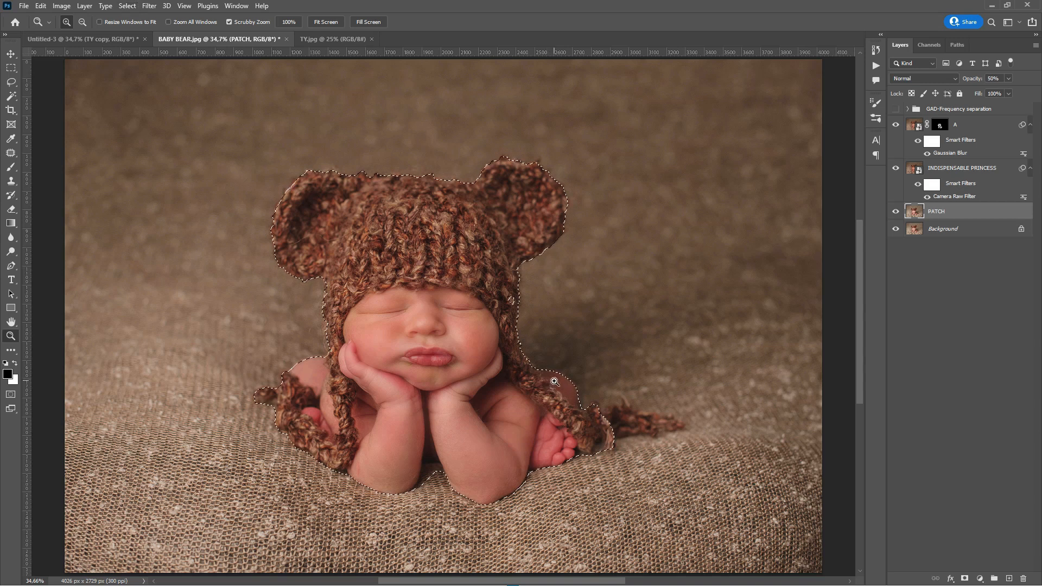
pyautogui.hotkey('ctrl', 'j')
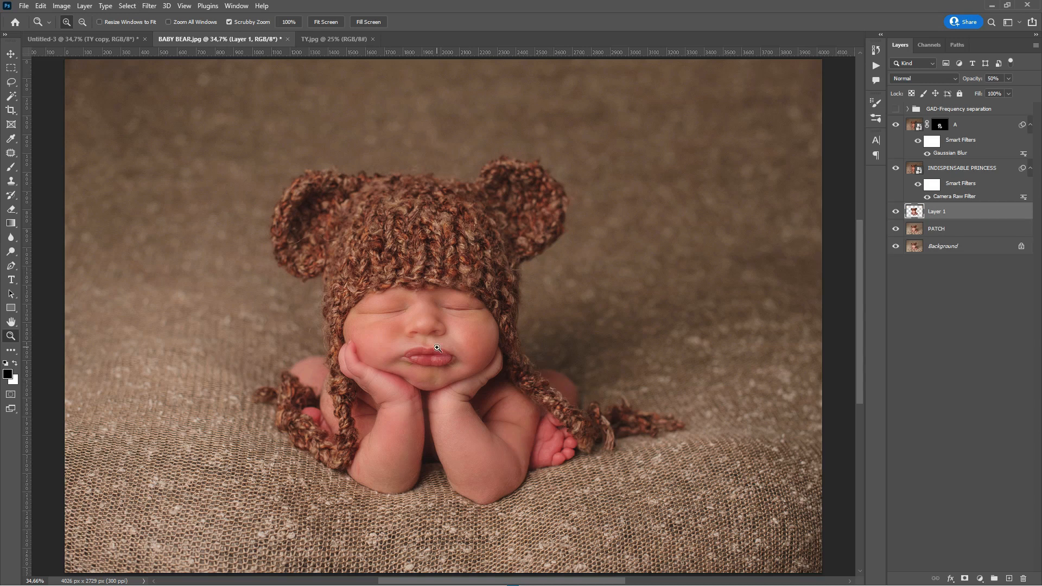
pyautogui.click(896, 215)
# Step: Rename layer A as BLUR SKIN
pyautogui.doubleClick(956, 124)
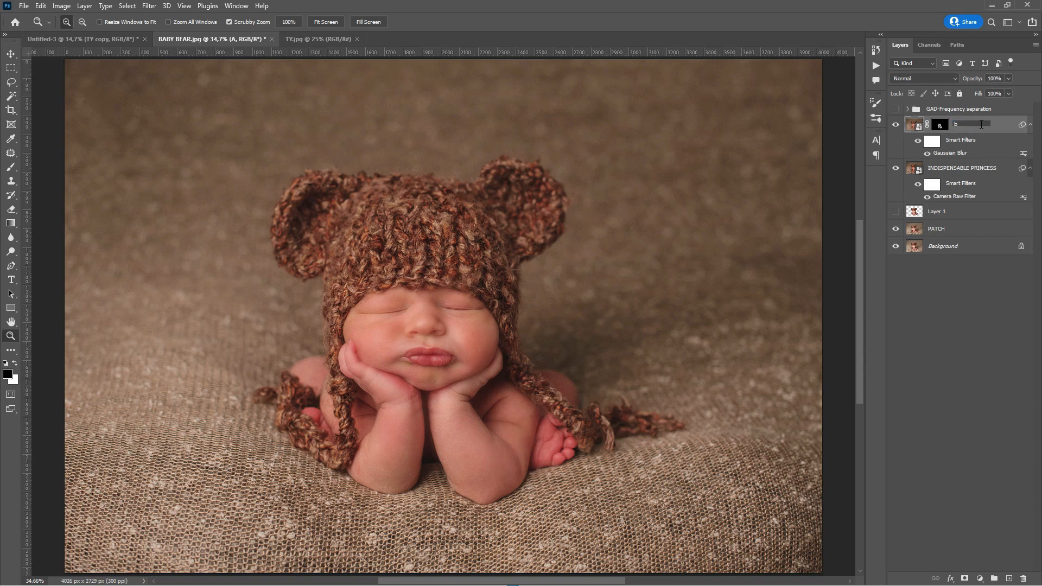
pyautogui.write('BLUR SKIN')
pyautogui.click(999, 129)
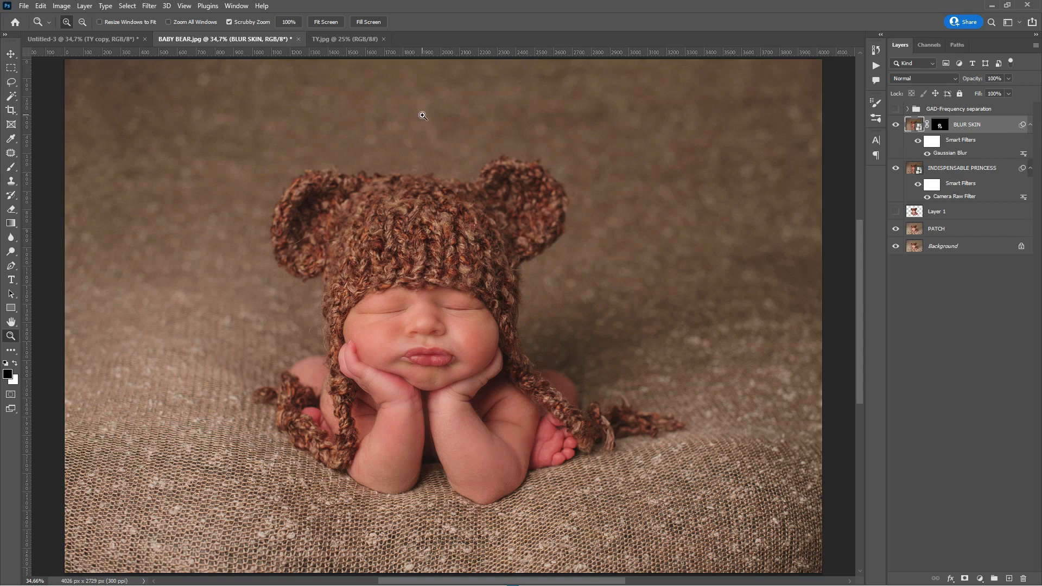
# Step: Duplicate the autumn leaves background of TY.jpg into the BABY BEAR.jpg document and switch to that document
pyautogui.click(352, 40)
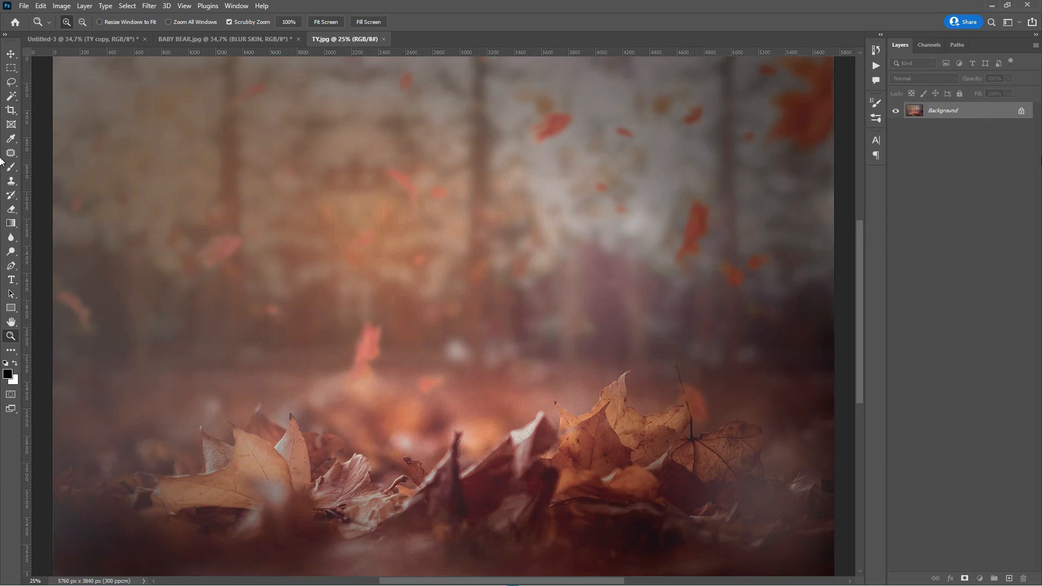
pyautogui.rightClick(976, 119)
pyautogui.click(968, 135)
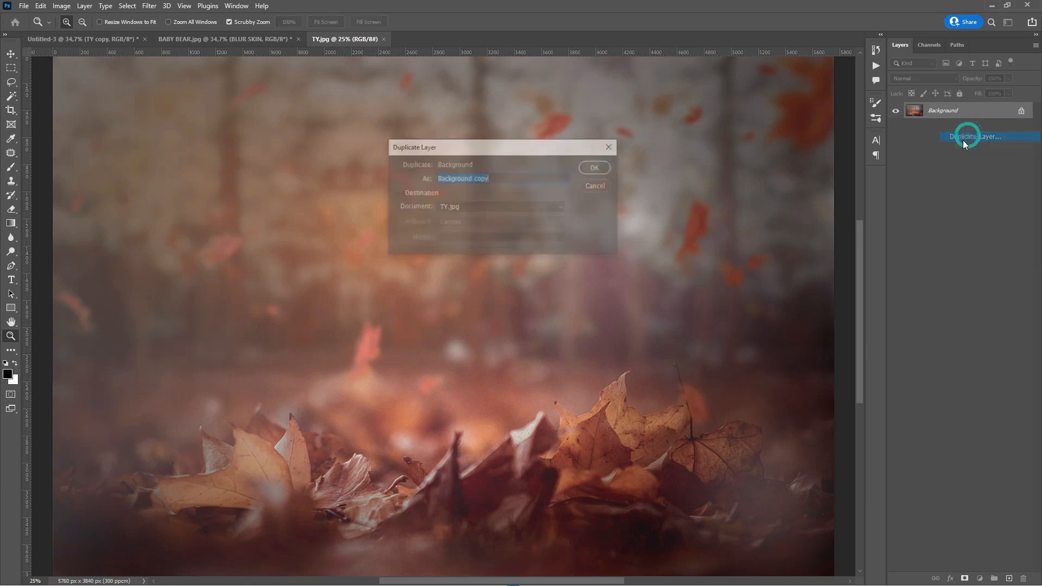
pyautogui.click(503, 209)
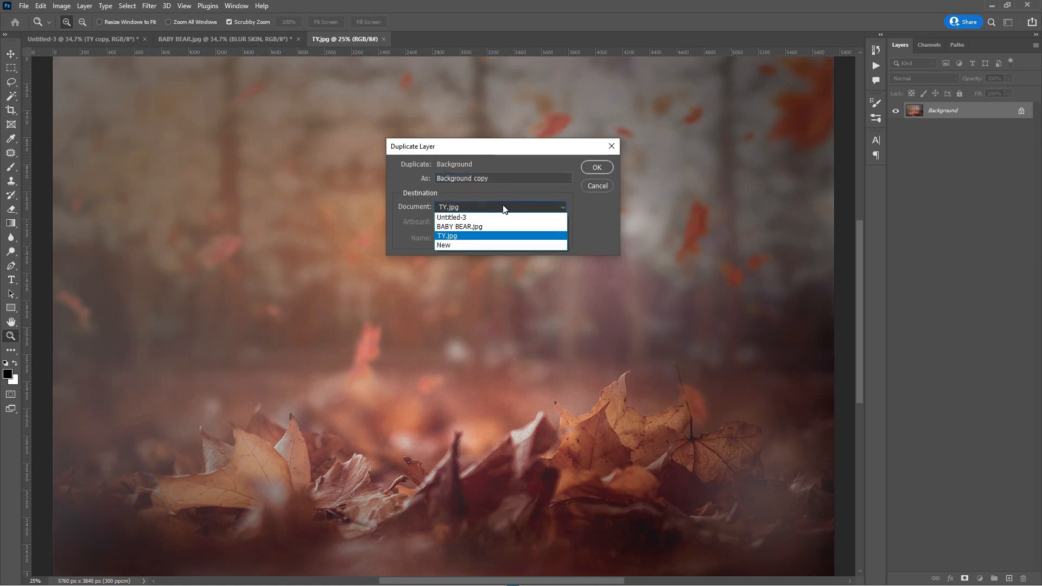
pyautogui.click(475, 226)
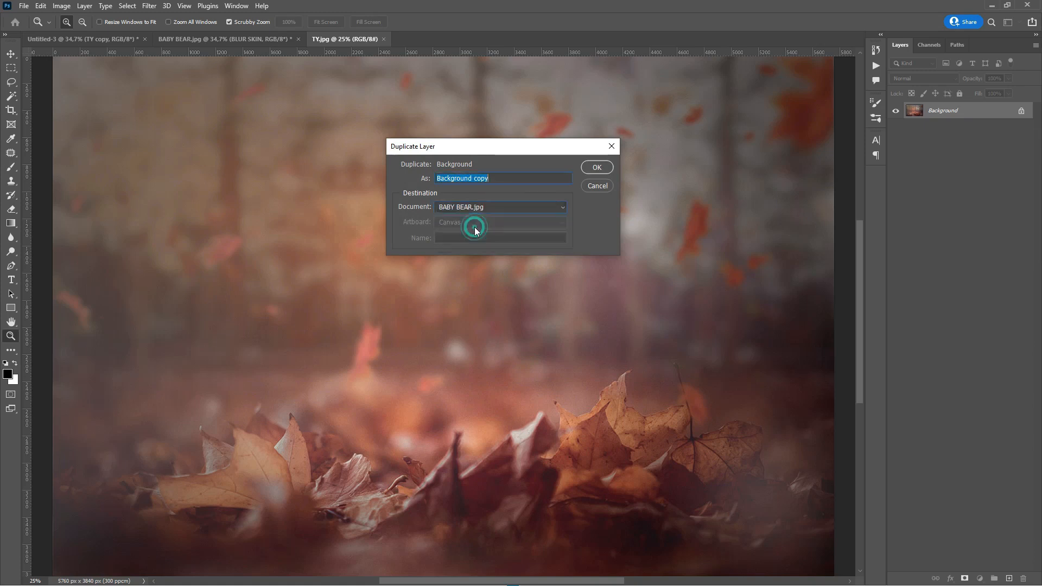
pyautogui.click(597, 168)
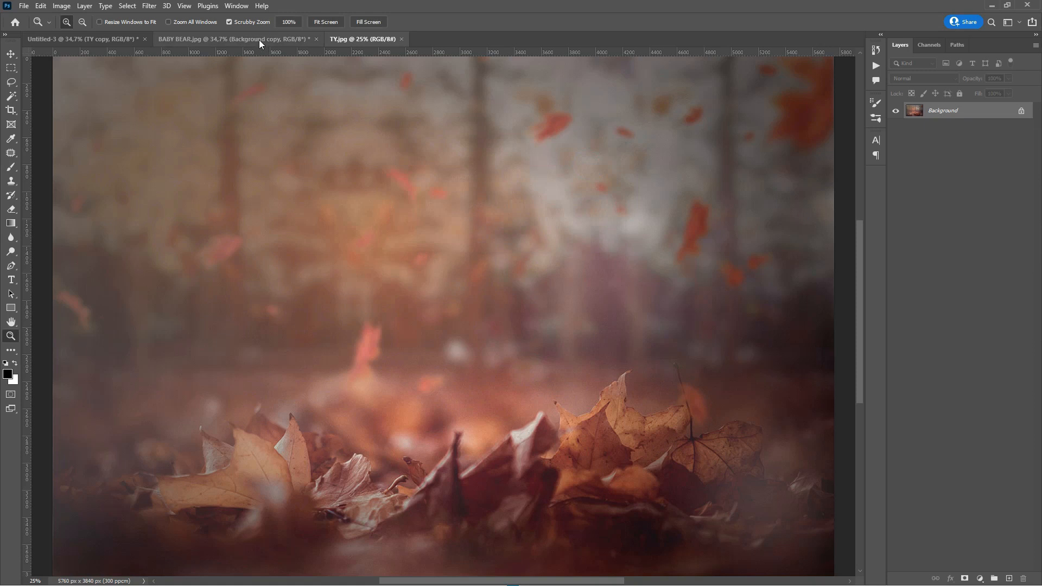
pyautogui.click(258, 39)
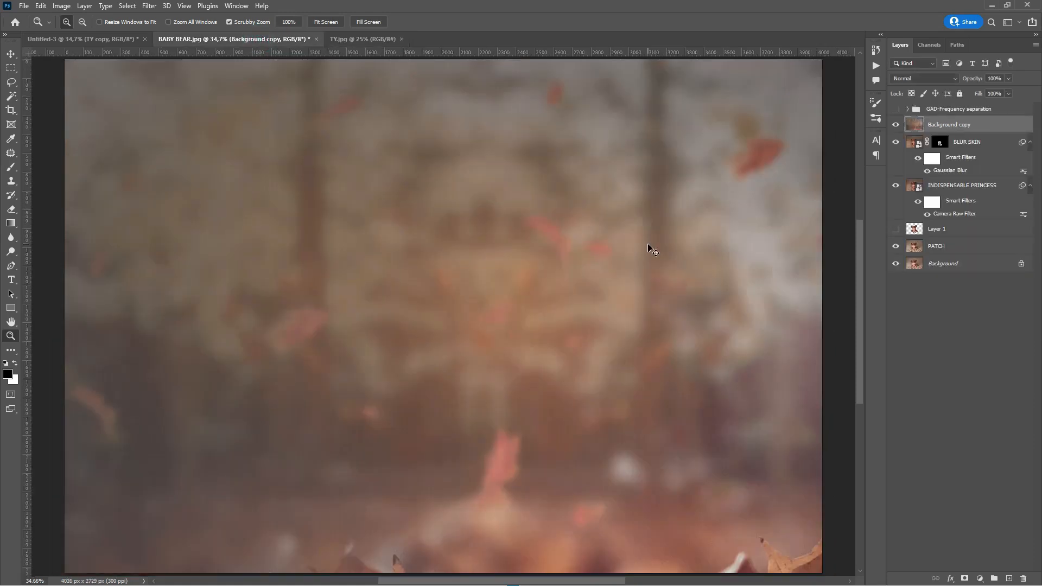
# Step: Scale the leaves layer to 72.72% and position it so it covers the whole canvas
pyautogui.hotkey('ctrl', 't')
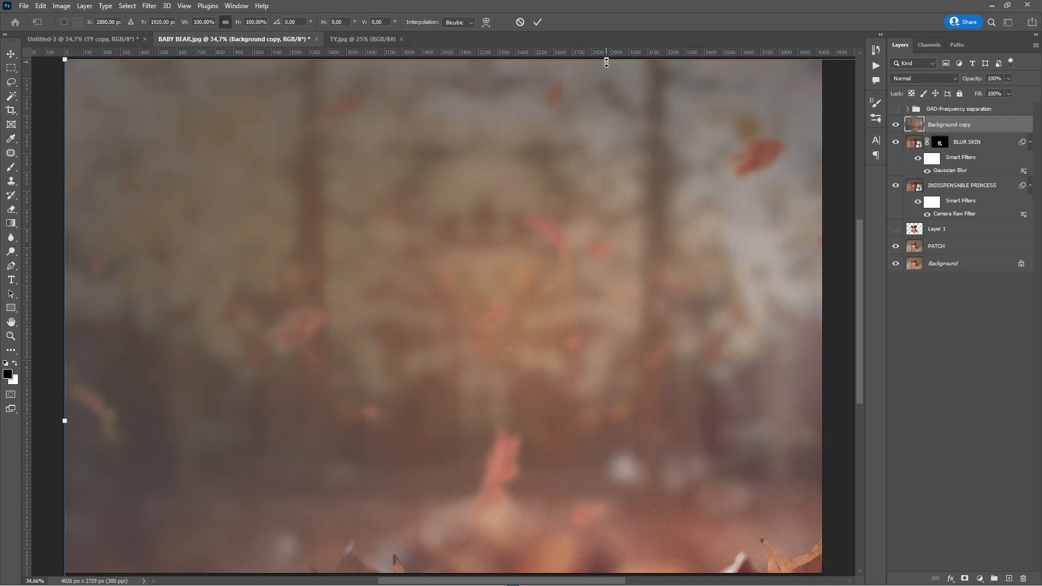
pyautogui.moveTo(606, 59); pyautogui.dragTo(601, 395)
pyautogui.moveTo(591, 434); pyautogui.dragTo(355, 120)
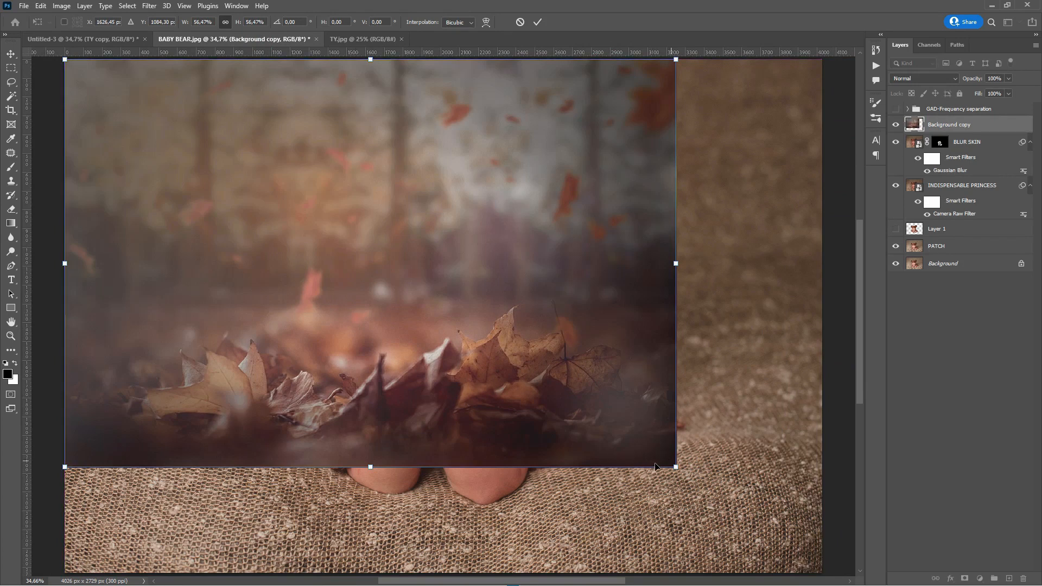
pyautogui.moveTo(670, 472); pyautogui.dragTo(774, 577)
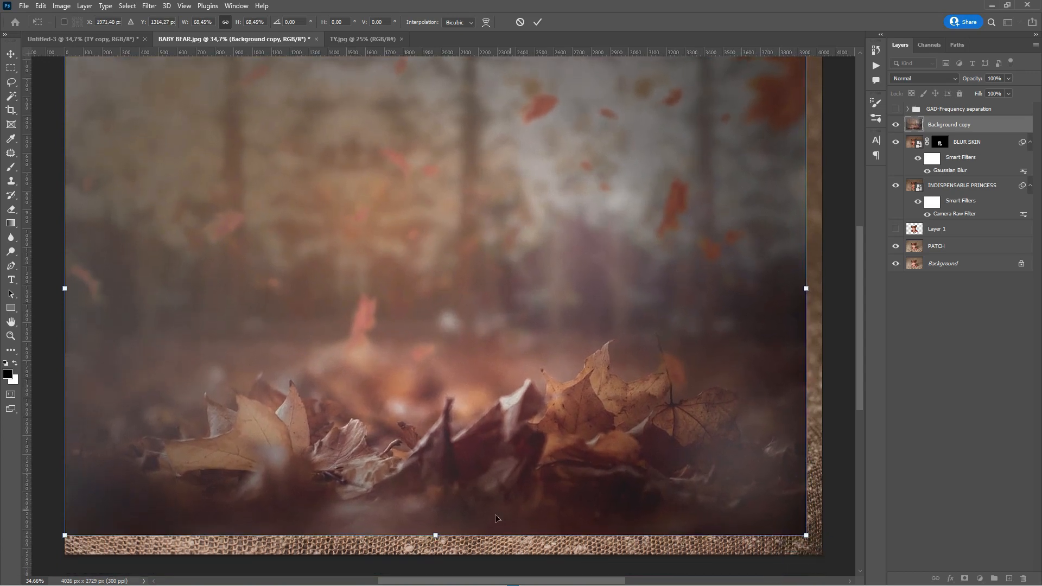
pyautogui.moveTo(435, 536); pyautogui.dragTo(436, 554)
pyautogui.moveTo(686, 386); pyautogui.dragTo(693, 397)
pyautogui.moveTo(860, 325); pyautogui.dragTo(860, 304)
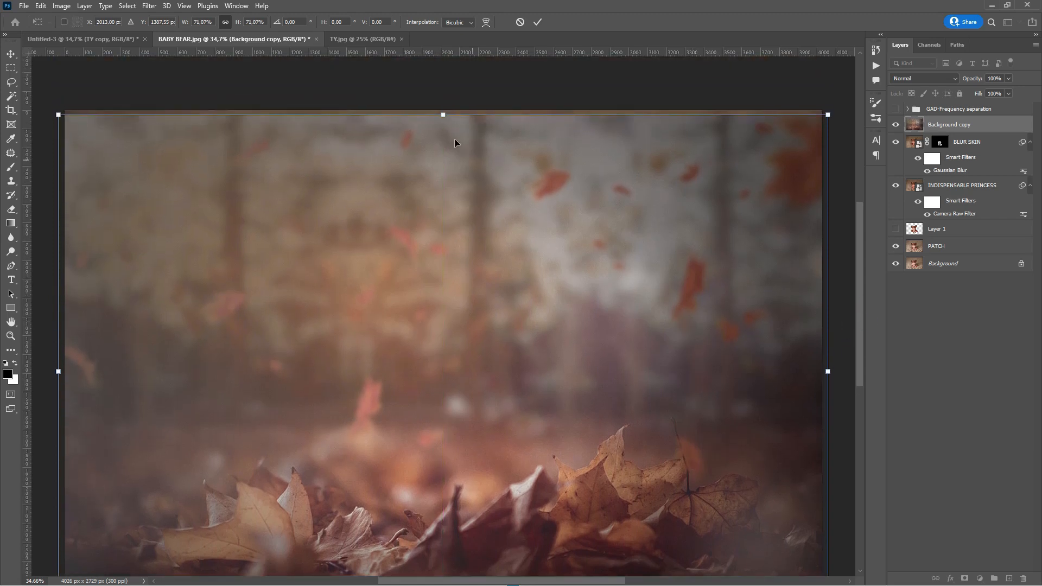
pyautogui.moveTo(441, 115); pyautogui.dragTo(443, 103)
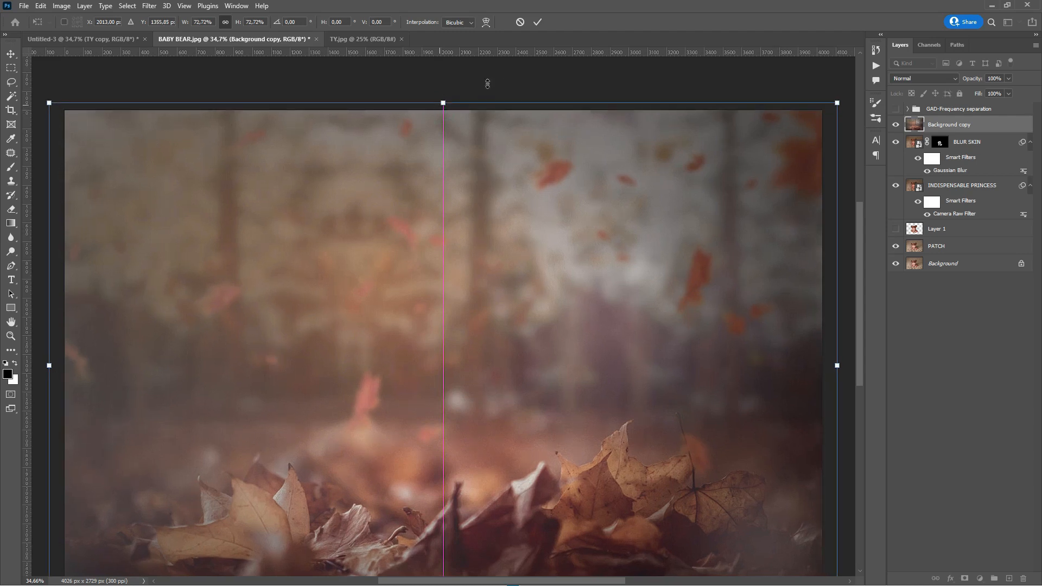
pyautogui.click(537, 21)
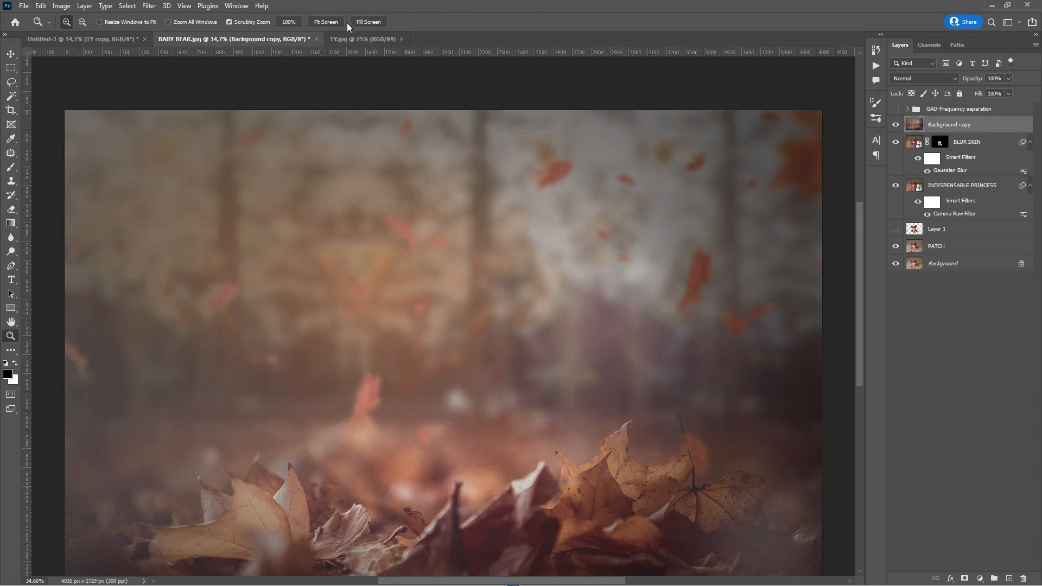
pyautogui.click(326, 21)
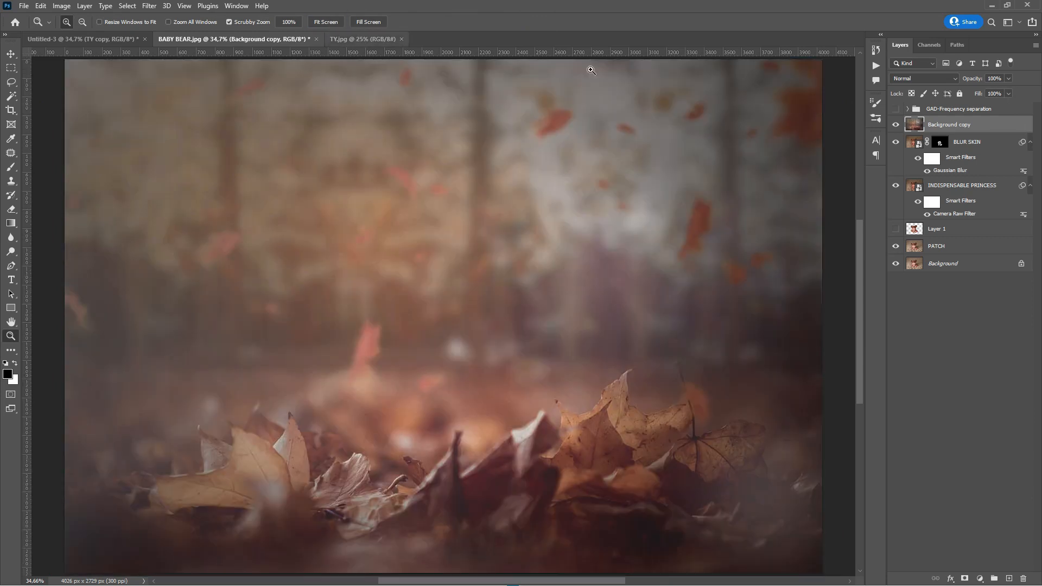
# Step: Lower the leaves layer's fill to 62% to preview the baby underneath, and restore it to 100%
pyautogui.click(1008, 94)
pyautogui.moveTo(1012, 105); pyautogui.dragTo(994, 107)
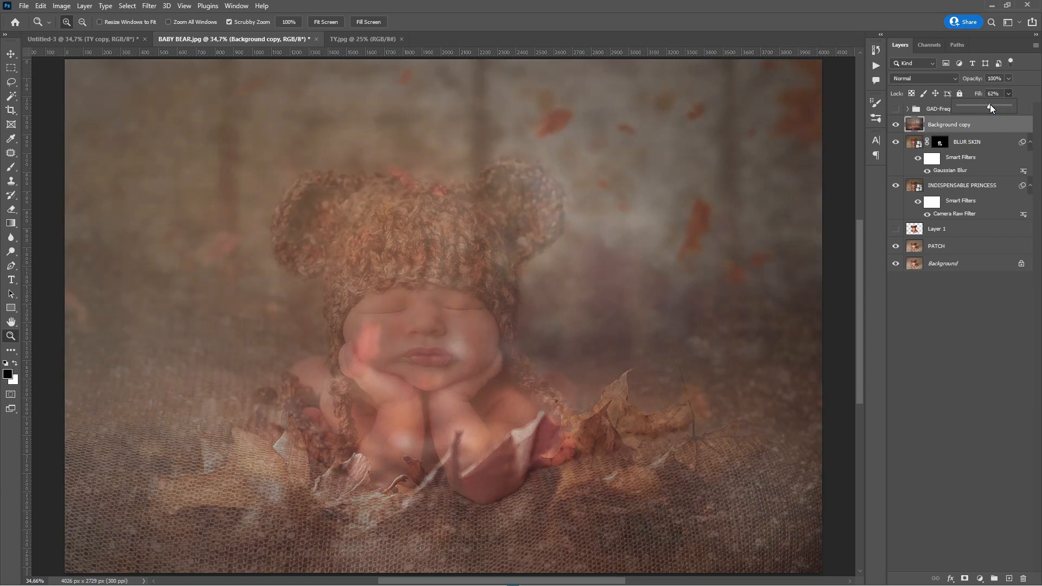
pyautogui.moveTo(989, 107); pyautogui.dragTo(1010, 106)
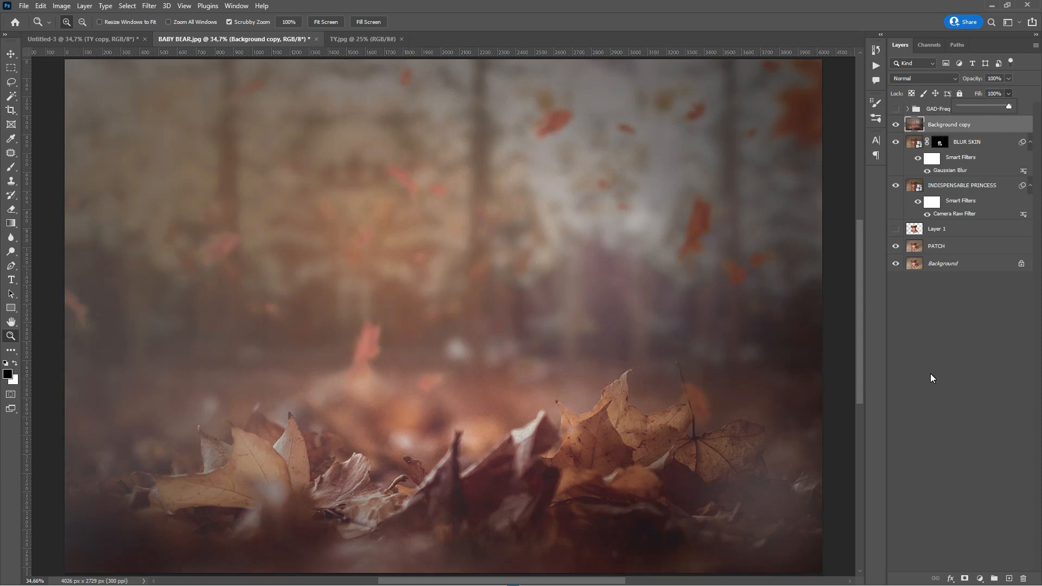
pyautogui.click(931, 378)
# Step: Rename the leaves layer as OVERLAY
pyautogui.doubleClick(942, 125)
pyautogui.write('O')
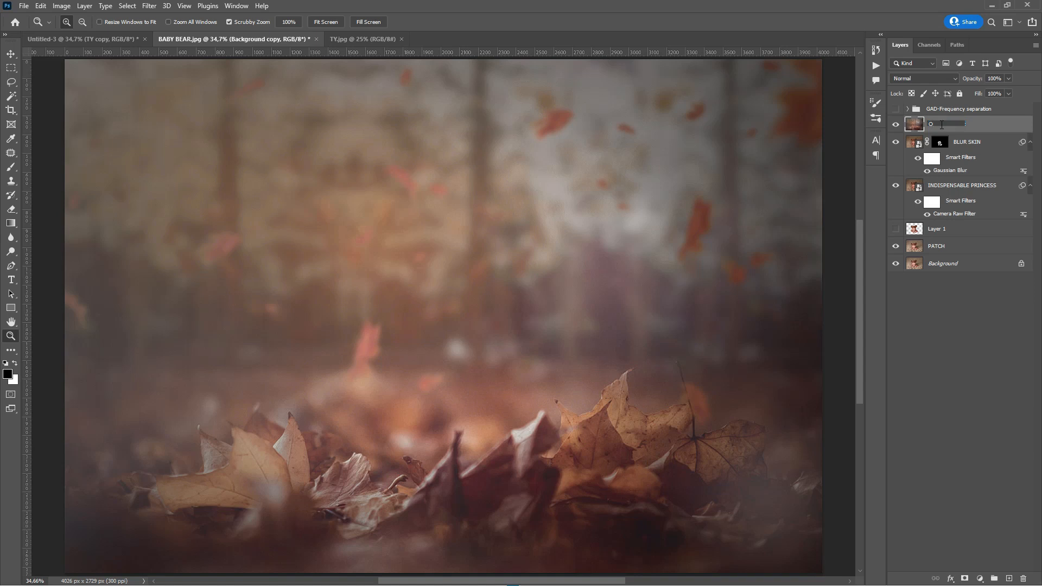
pyautogui.write('VERLAY')
pyautogui.press('Return')
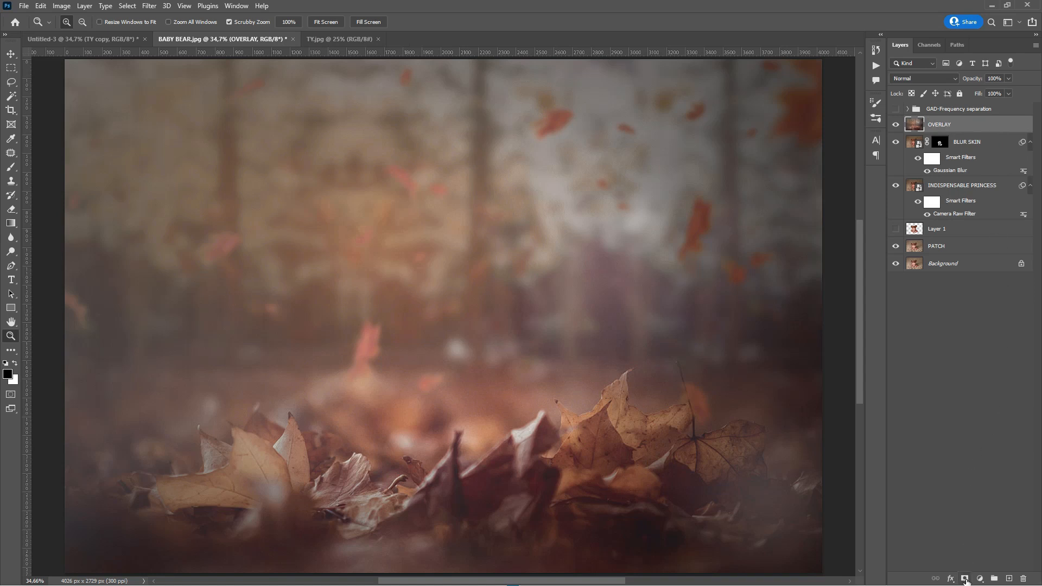
# Step: Add a white layer mask to OVERLAY and load the baby outline from Layer 1 as a selection for it
pyautogui.click(965, 579)
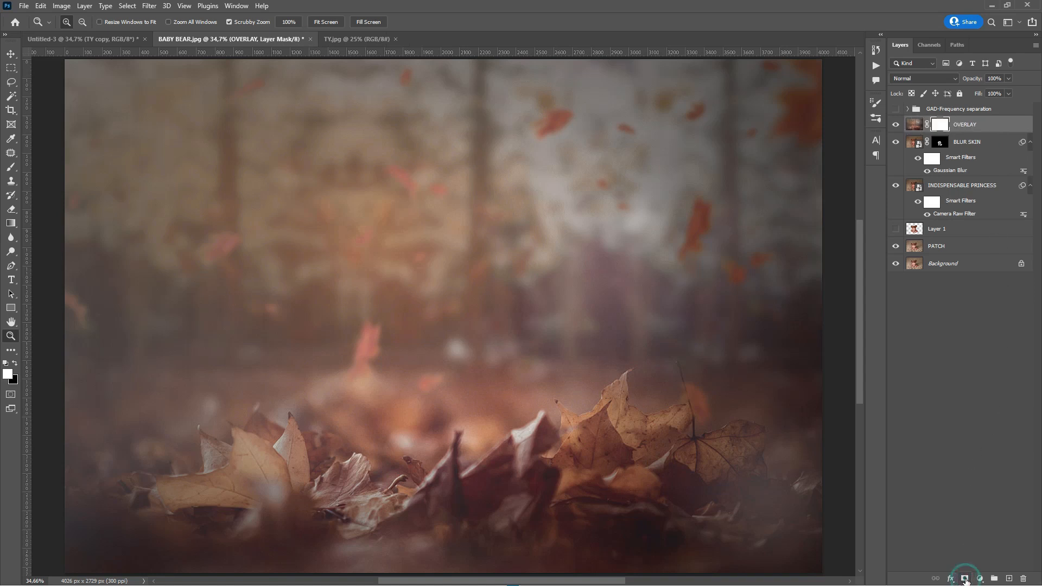
pyautogui.click(959, 235)
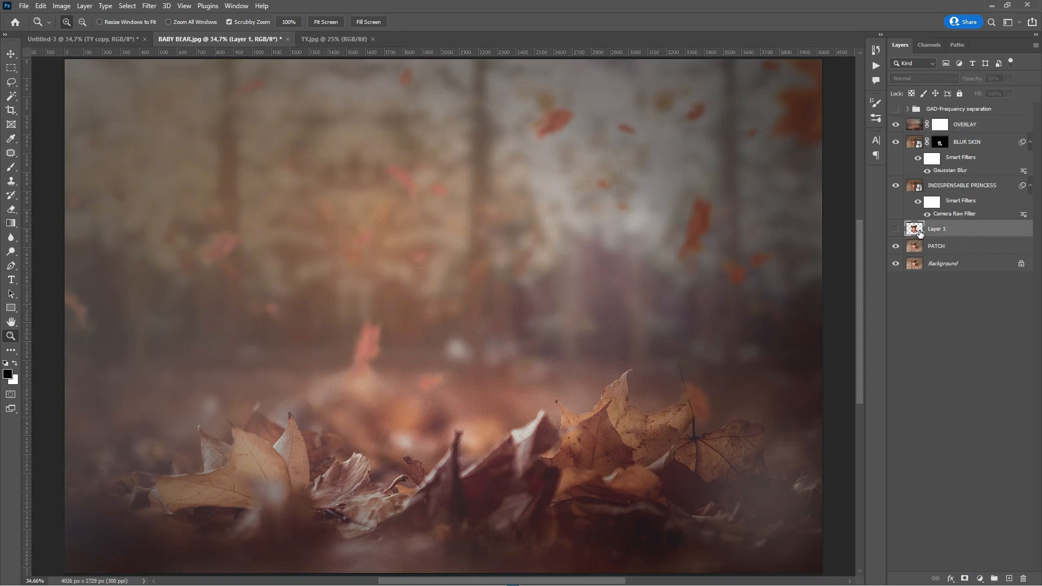
pyautogui.keyDown('ctrl'); pyautogui.click(920, 230); pyautogui.keyUp('ctrl')
pyautogui.click(939, 124)
pyautogui.press('x')
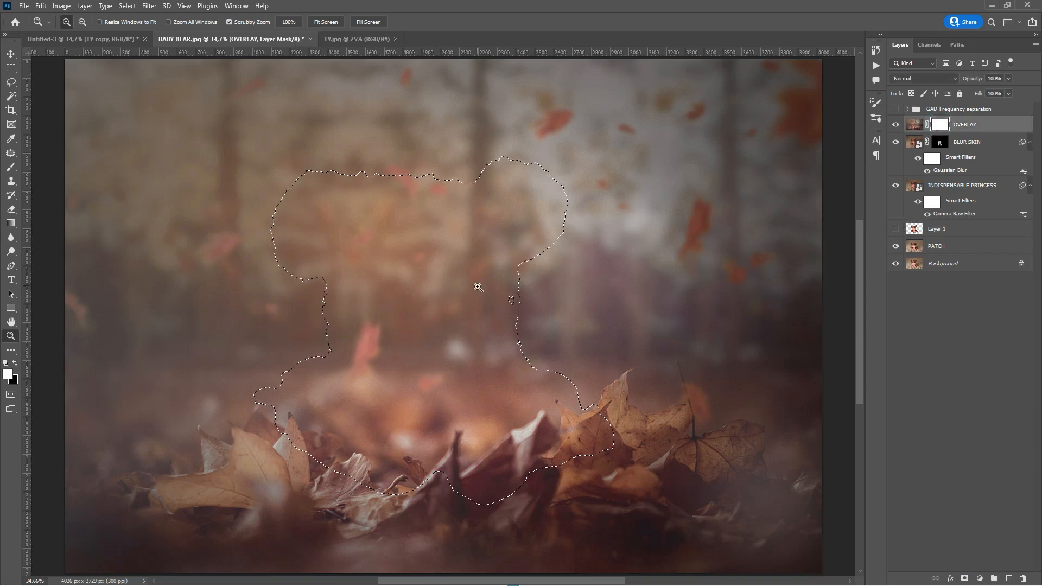
# Step: Paint black on the OVERLAY mask inside the selection with a 495 px soft brush at 5% flow, revealing the baby's hat, face and hands
pyautogui.press('b')
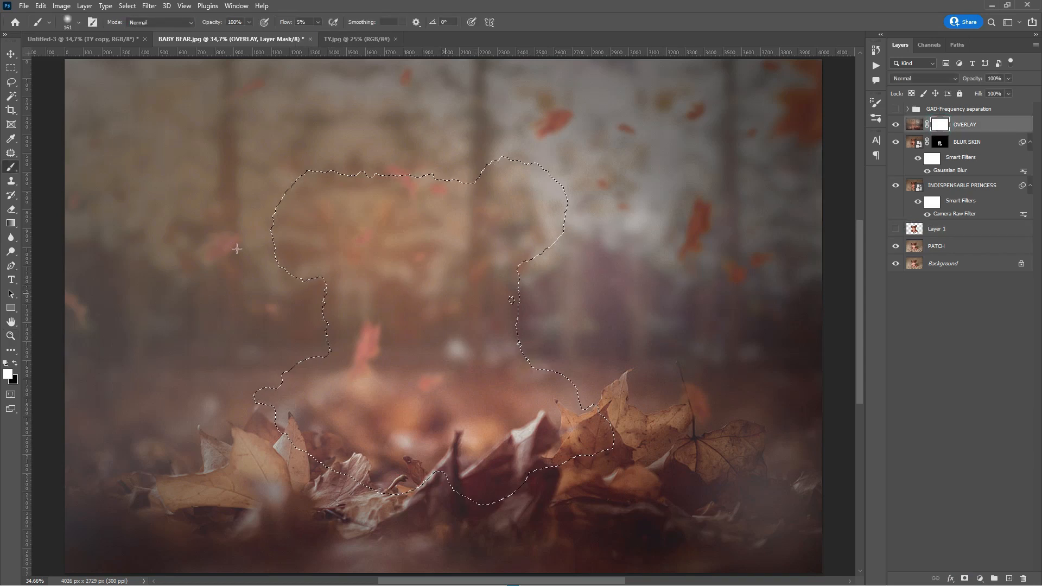
pyautogui.click(80, 22)
pyautogui.click(117, 55)
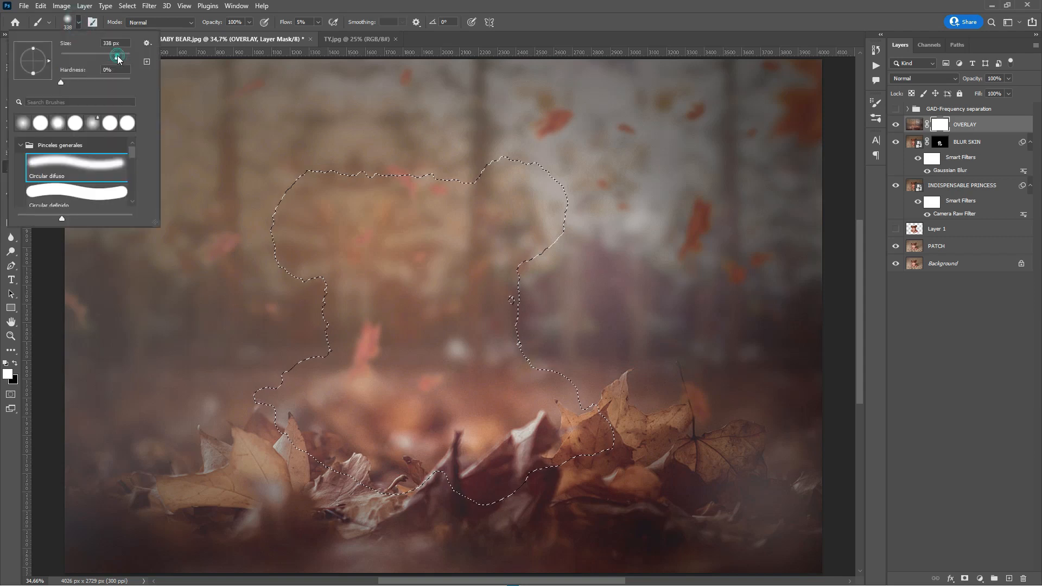
pyautogui.click(122, 56)
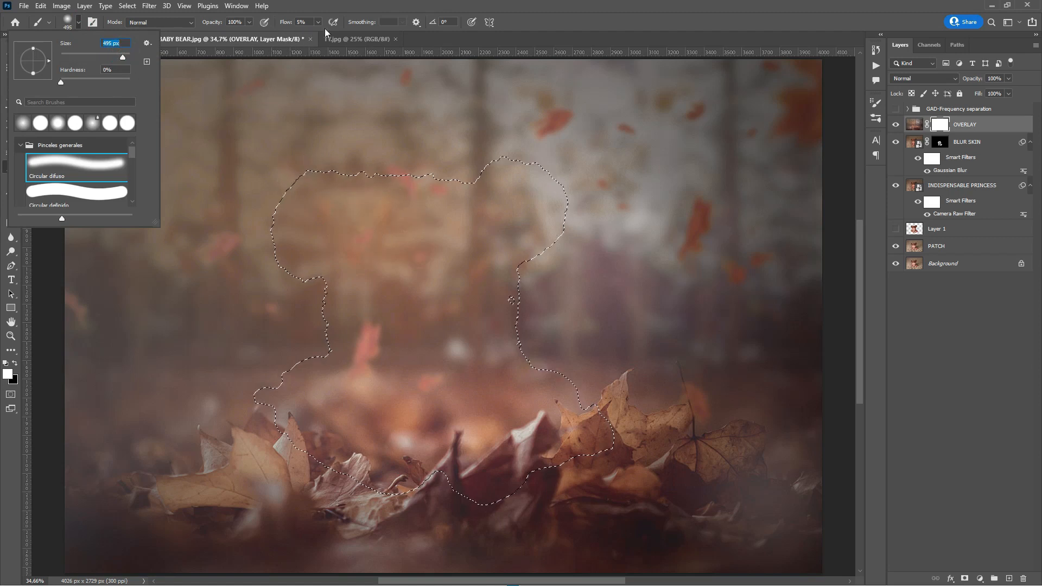
pyautogui.click(581, 17)
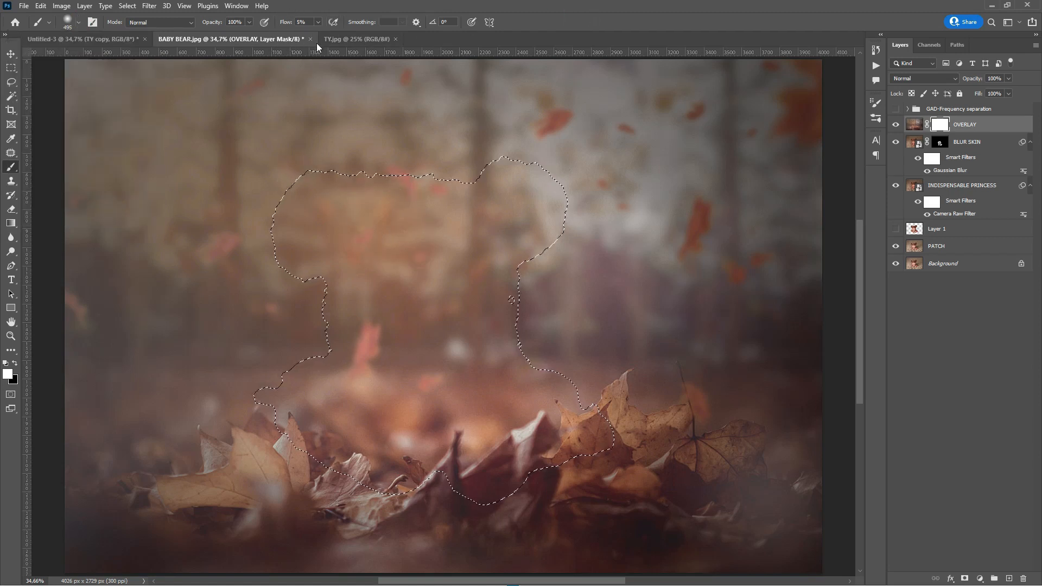
pyautogui.click(15, 364)
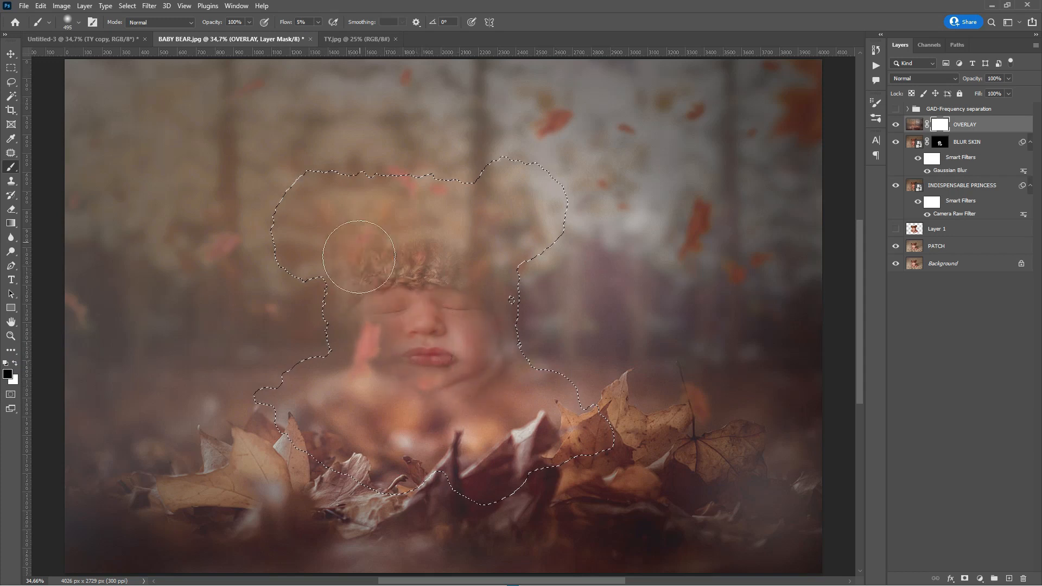
pyautogui.moveTo(310, 236)
pyautogui.mouseDown()
pyautogui.moveTo(332, 223)
pyautogui.moveTo(398, 233)
pyautogui.moveTo(462, 205)
pyautogui.moveTo(474, 224)
pyautogui.moveTo(526, 187)
pyautogui.moveTo(544, 196)
pyautogui.moveTo(536, 226)
pyautogui.moveTo(494, 276)
pyautogui.moveTo(503, 194)
pyautogui.moveTo(520, 188)
pyautogui.moveTo(415, 193)
pyautogui.moveTo(354, 187)
pyautogui.moveTo(439, 185)
pyautogui.moveTo(333, 181)
pyautogui.moveTo(312, 236)
pyautogui.moveTo(351, 289)
pyautogui.moveTo(378, 300)
pyautogui.moveTo(376, 336)
pyautogui.moveTo(393, 339)
pyautogui.moveTo(402, 323)
pyautogui.moveTo(396, 364)
pyautogui.moveTo(379, 374)
pyautogui.moveTo(383, 321)
pyautogui.moveTo(445, 300)
pyautogui.moveTo(480, 369)
pyautogui.moveTo(539, 371)
pyautogui.moveTo(543, 361)
pyautogui.moveTo(522, 364)
pyautogui.moveTo(409, 422)
pyautogui.moveTo(333, 386)
pyautogui.moveTo(372, 384)
pyautogui.moveTo(293, 371)
pyautogui.moveTo(306, 355)
pyautogui.moveTo(334, 359)
pyautogui.moveTo(297, 367)
pyautogui.moveTo(389, 334)
pyautogui.moveTo(374, 330)
pyautogui.moveTo(448, 332)
pyautogui.moveTo(436, 342)
pyautogui.moveTo(432, 302)
pyautogui.moveTo(404, 301)
pyautogui.moveTo(382, 308)
pyautogui.moveTo(446, 296)
pyautogui.moveTo(467, 314)
pyautogui.moveTo(488, 291)
pyautogui.moveTo(463, 334)
pyautogui.moveTo(428, 350)
pyautogui.moveTo(430, 333)
pyautogui.moveTo(510, 341)
pyautogui.moveTo(491, 317)
pyautogui.moveTo(502, 265)
pyautogui.moveTo(457, 239)
pyautogui.moveTo(454, 205)
pyautogui.moveTo(427, 213)
pyautogui.moveTo(371, 201)
pyautogui.moveTo(347, 304)
pyautogui.moveTo(320, 244)
pyautogui.moveTo(342, 217)
pyautogui.moveTo(312, 228)
pyautogui.moveTo(330, 248)
pyautogui.mouseUp()
pyautogui.moveTo(422, 224)
pyautogui.mouseDown()
pyautogui.moveTo(457, 242)
pyautogui.moveTo(456, 294)
pyautogui.moveTo(530, 211)
pyautogui.moveTo(512, 182)
pyautogui.moveTo(496, 209)
pyautogui.moveTo(465, 217)
pyautogui.moveTo(433, 305)
pyautogui.moveTo(401, 287)
pyautogui.moveTo(373, 322)
pyautogui.moveTo(419, 319)
pyautogui.moveTo(466, 352)
pyautogui.moveTo(469, 372)
pyautogui.moveTo(419, 382)
pyautogui.moveTo(420, 420)
pyautogui.moveTo(412, 398)
pyautogui.moveTo(494, 366)
pyautogui.moveTo(529, 376)
pyautogui.mouseUp()
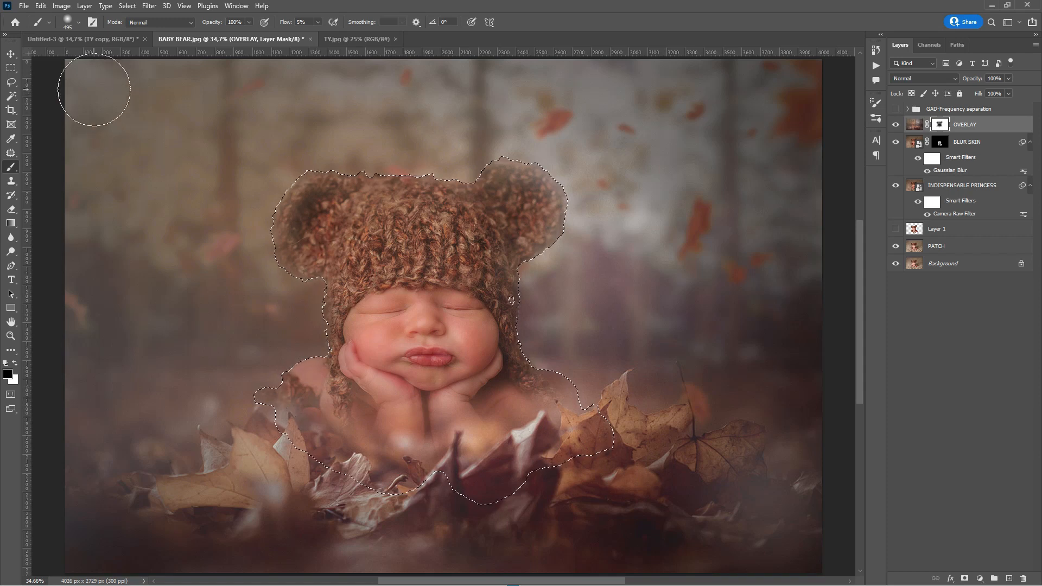
# Step: Refine the OVERLAY mask around the hat edges, shoulders and braids with a 168 px black brush, and remove the selection
pyautogui.click(80, 24)
pyautogui.moveTo(115, 57); pyautogui.dragTo(107, 58)
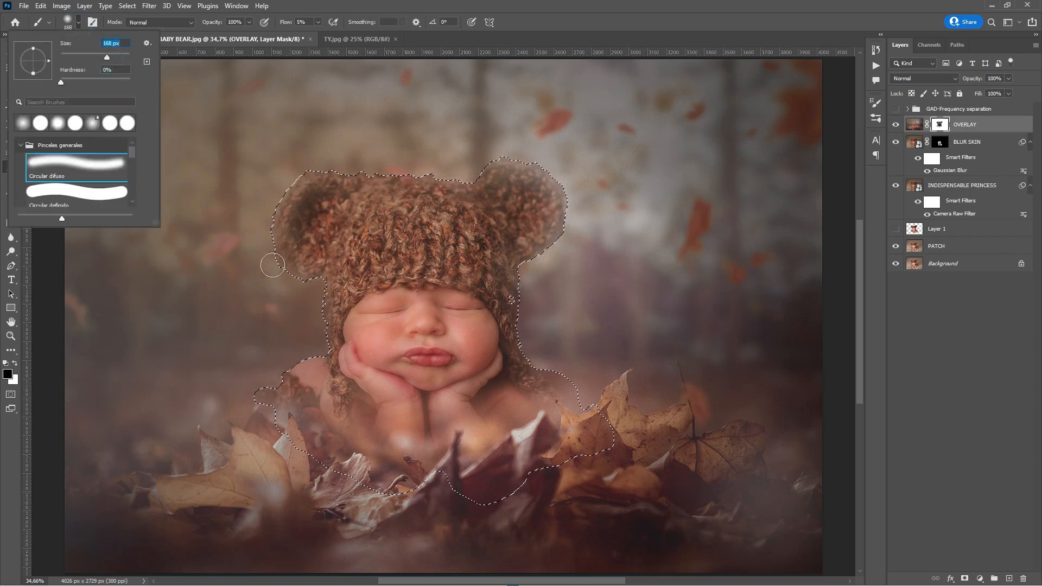
pyautogui.press('Return')
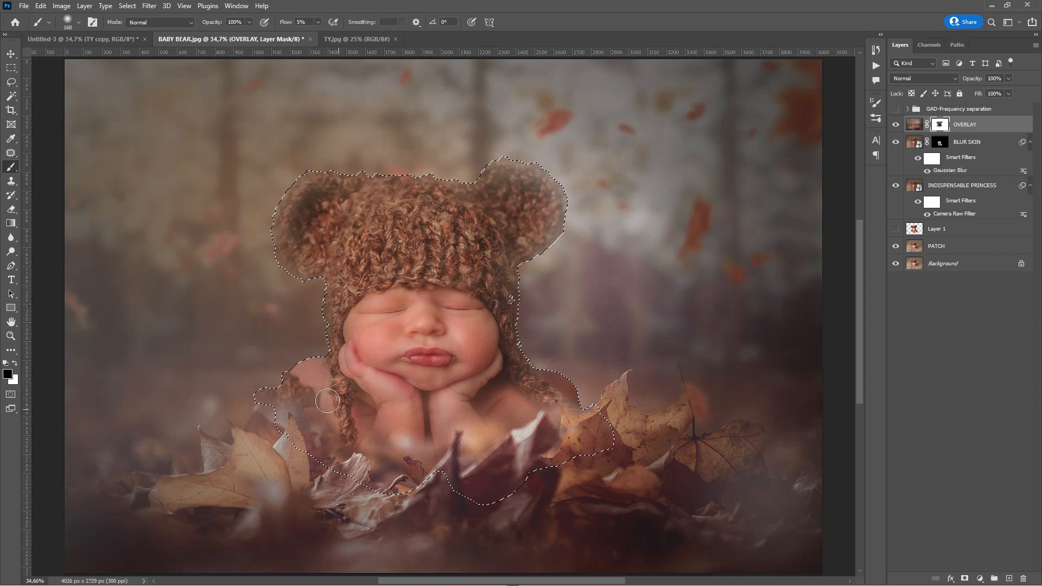
pyautogui.moveTo(301, 369)
pyautogui.mouseDown()
pyautogui.moveTo(258, 388)
pyautogui.moveTo(308, 384)
pyautogui.moveTo(320, 403)
pyautogui.moveTo(300, 369)
pyautogui.moveTo(345, 370)
pyautogui.moveTo(338, 410)
pyautogui.moveTo(339, 382)
pyautogui.moveTo(367, 419)
pyautogui.moveTo(387, 401)
pyautogui.moveTo(392, 409)
pyautogui.moveTo(386, 393)
pyautogui.moveTo(404, 371)
pyautogui.moveTo(502, 357)
pyautogui.moveTo(546, 388)
pyautogui.moveTo(489, 365)
pyautogui.moveTo(503, 365)
pyautogui.moveTo(508, 337)
pyautogui.moveTo(495, 261)
pyautogui.moveTo(502, 279)
pyautogui.moveTo(539, 228)
pyautogui.moveTo(542, 243)
pyautogui.moveTo(552, 196)
pyautogui.moveTo(506, 169)
pyautogui.moveTo(473, 195)
pyautogui.moveTo(386, 189)
pyautogui.moveTo(335, 218)
pyautogui.moveTo(320, 206)
pyautogui.moveTo(309, 269)
pyautogui.moveTo(290, 236)
pyautogui.moveTo(306, 210)
pyautogui.mouseUp()
pyautogui.moveTo(375, 351)
pyautogui.mouseDown()
pyautogui.moveTo(427, 372)
pyautogui.moveTo(355, 369)
pyautogui.moveTo(361, 357)
pyautogui.moveTo(444, 367)
pyautogui.moveTo(393, 369)
pyautogui.moveTo(470, 388)
pyautogui.moveTo(480, 379)
pyautogui.moveTo(465, 407)
pyautogui.moveTo(483, 393)
pyautogui.moveTo(413, 356)
pyautogui.moveTo(367, 386)
pyautogui.moveTo(436, 374)
pyautogui.moveTo(516, 338)
pyautogui.mouseUp()
pyautogui.hotkey('ctrl', 'd')
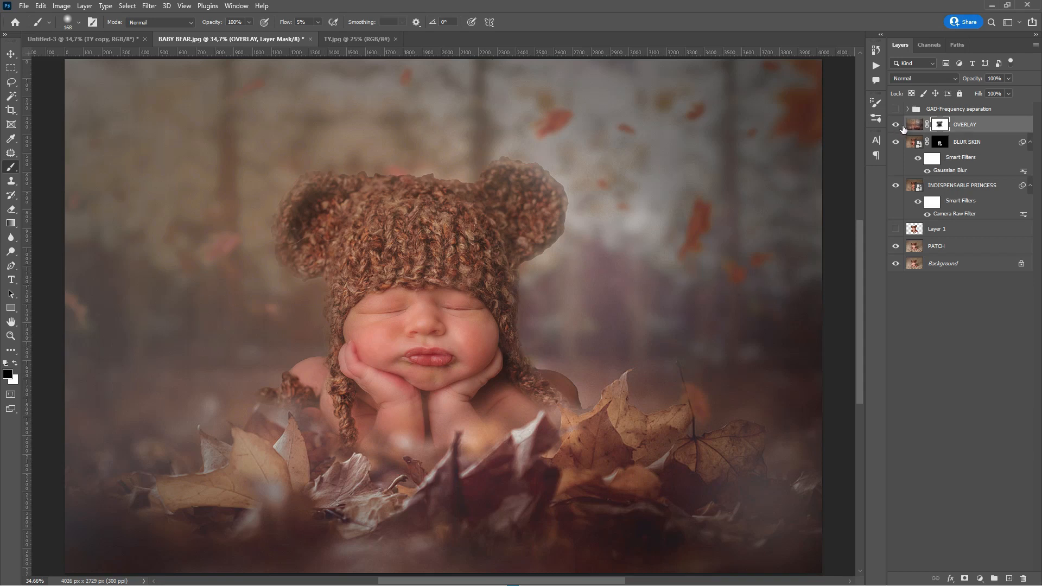
# Step: Hide and show the OVERLAY layer to compare the original blanket scene with the autumn leaves composite
pyautogui.click(896, 125)
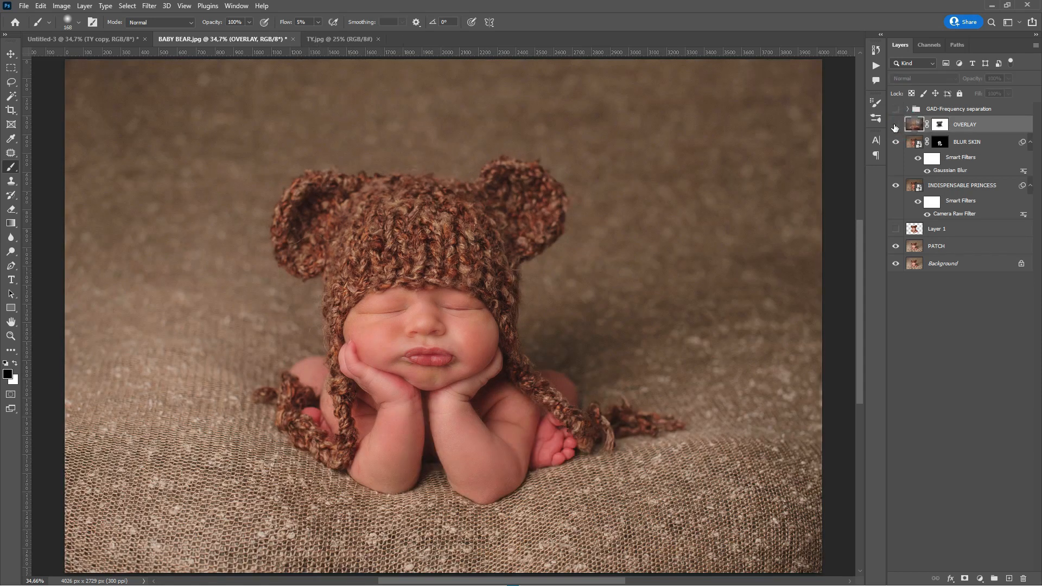
pyautogui.click(895, 126)
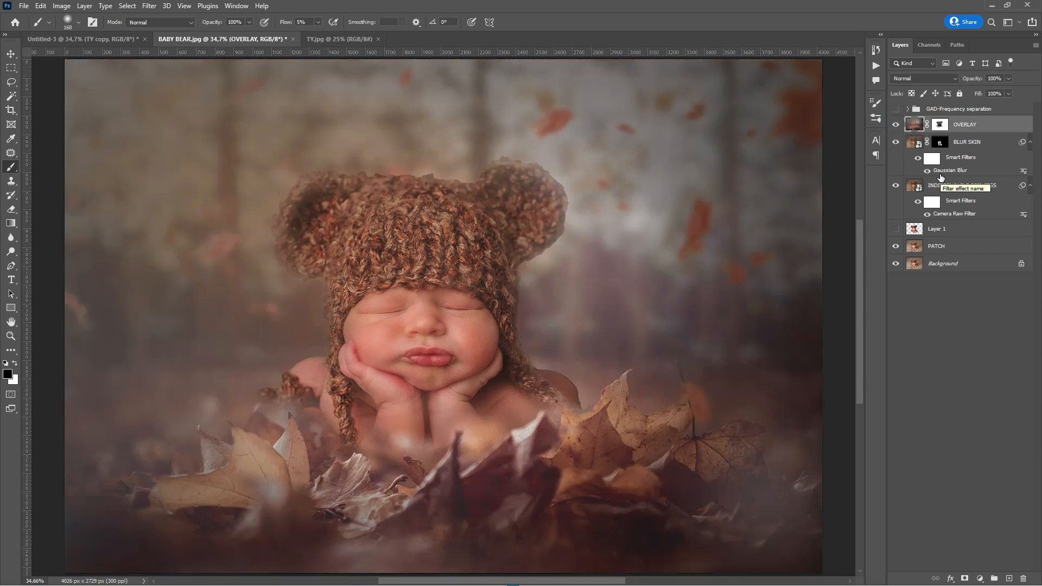
pyautogui.hotkey('ctrl', '\\')
pyautogui.press('x')
pyautogui.press('5')
pyautogui.click(895, 124)
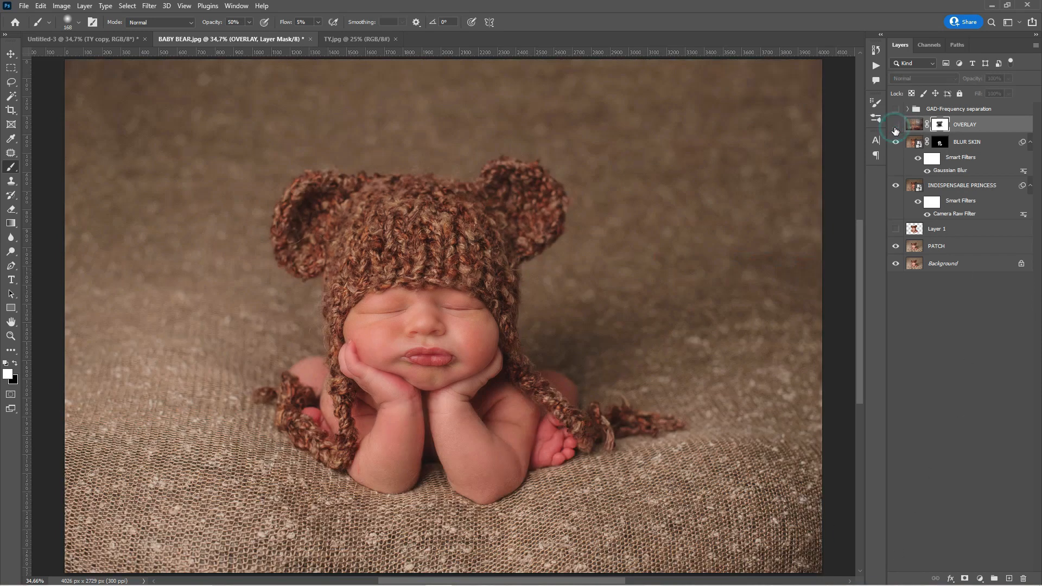
pyautogui.click(895, 125)
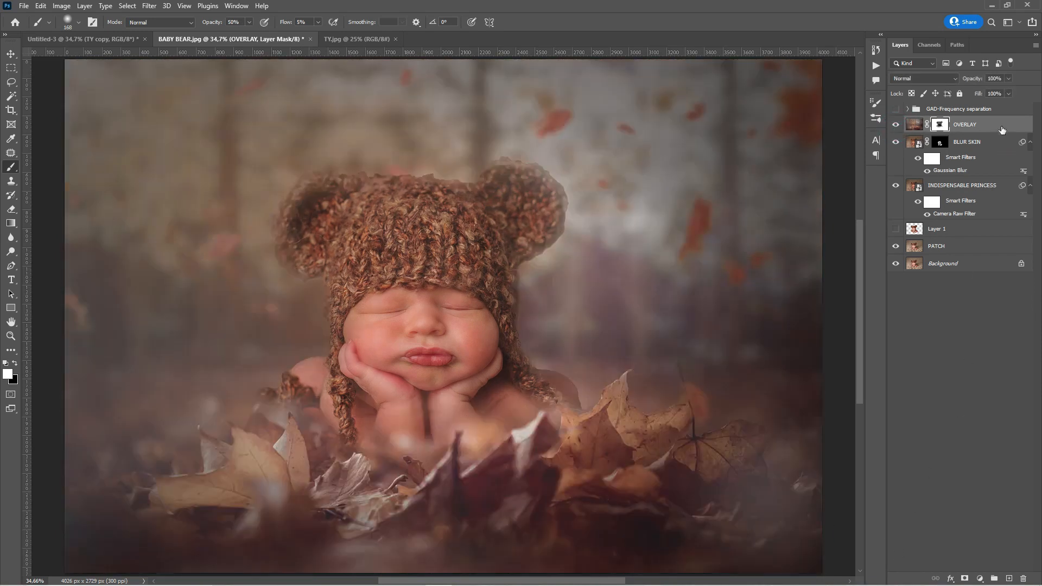
# Step: Stamp the visible layers into a new layer above OVERLAY and soften the hat's outline with the Blur tool at 50% strength
pyautogui.hotkey('ctrl', '2')
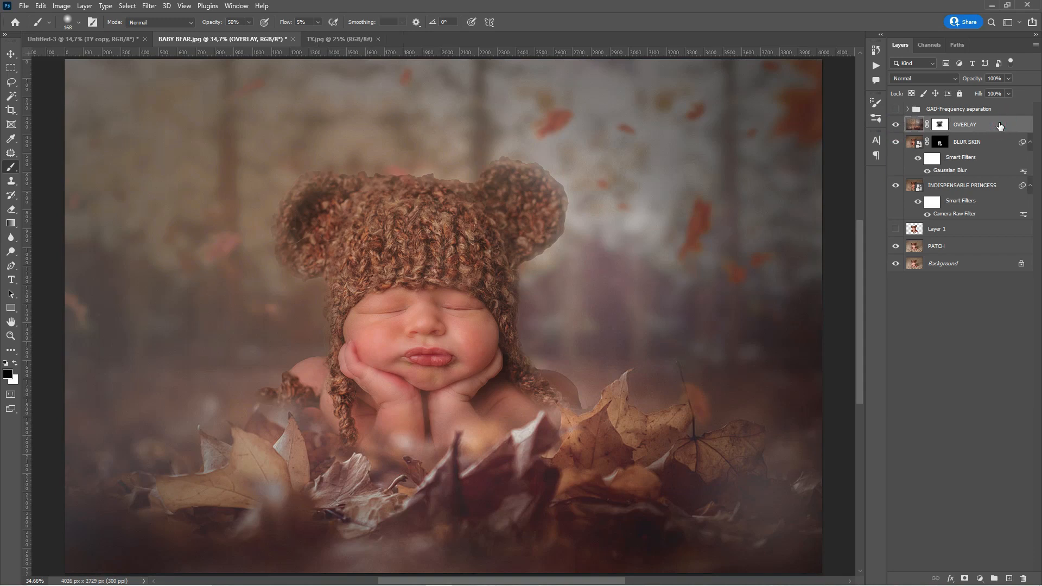
pyautogui.hotkey('ctrl', 'shift', 'alt', 'e')
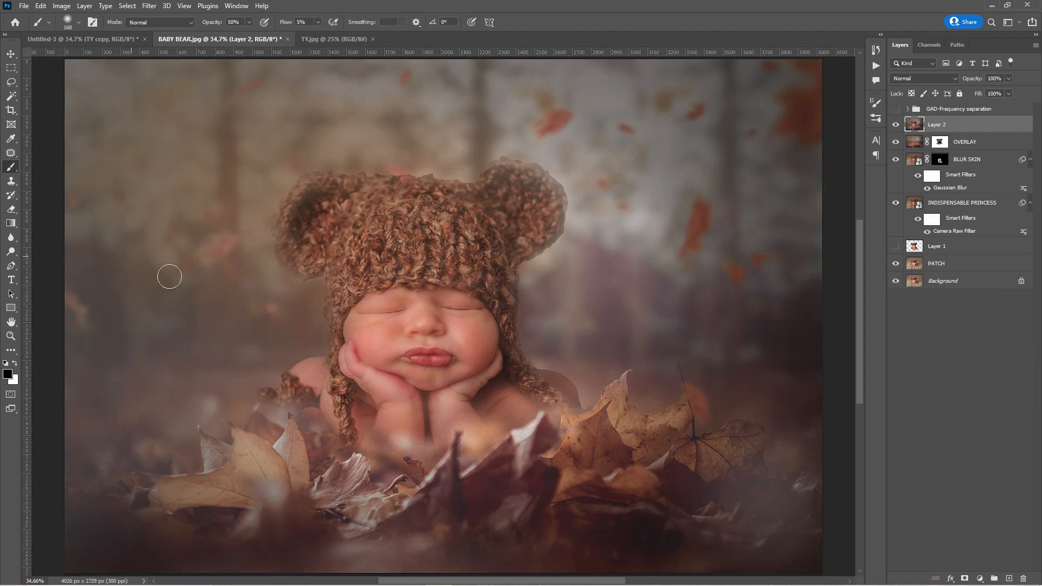
pyautogui.click(10, 336)
pyautogui.click(334, 324)
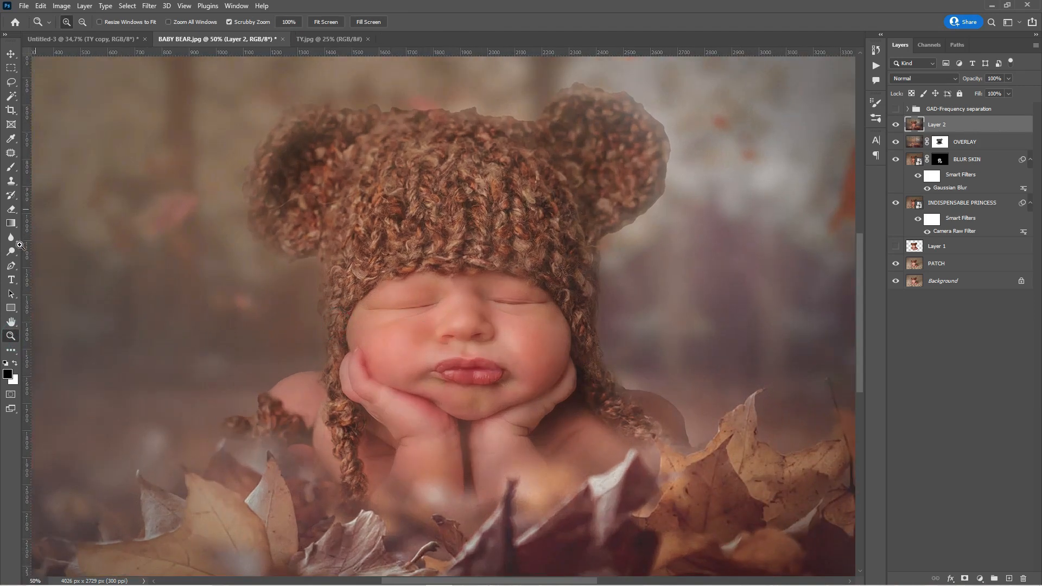
pyautogui.click(11, 240)
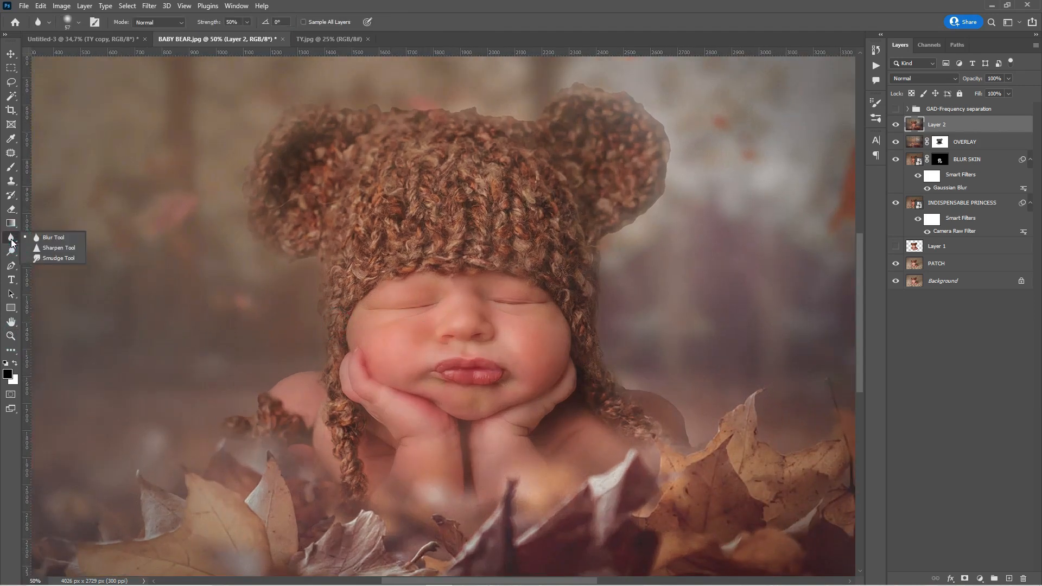
pyautogui.click(52, 237)
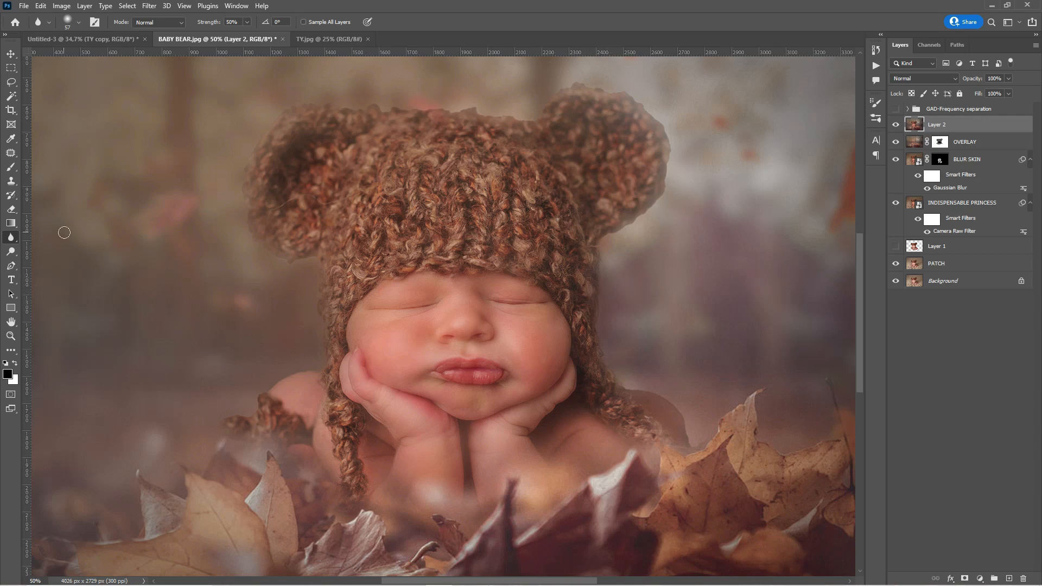
pyautogui.click(13, 236)
# Step: Rename the stamped layer with the softened edges as BLUR TOOL
pyautogui.click(934, 128)
pyautogui.doubleClick(936, 126)
pyautogui.write('BLUR TOOL')
pyautogui.click(985, 124)
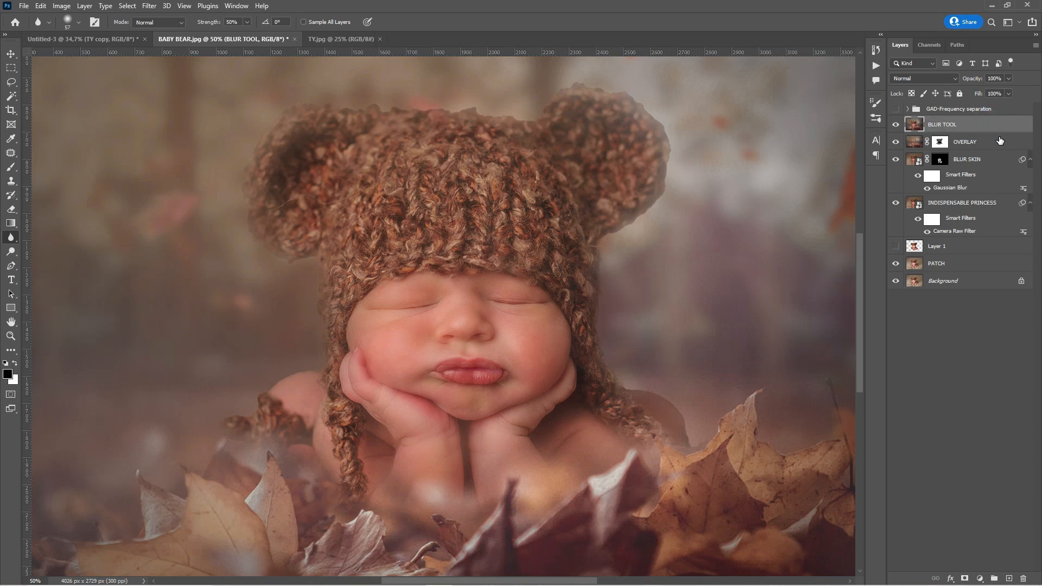
# Step: Stamp the visible layers above BLUR TOOL, set the new layer's opacity to 50%, and convert it to a smart object
pyautogui.hotkey('ctrl', 'shift', 'alt', 'e')
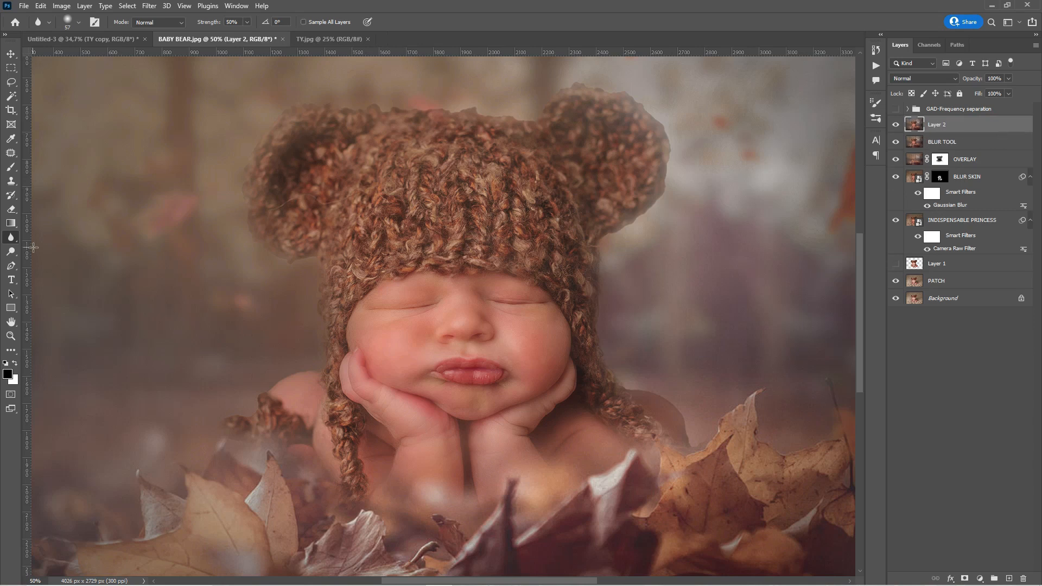
pyautogui.click(11, 336)
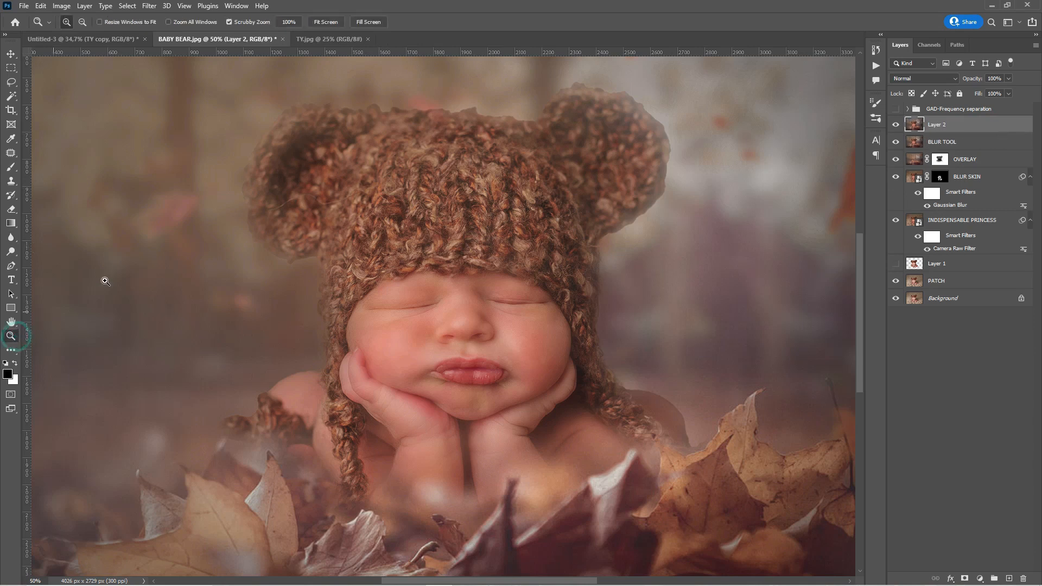
pyautogui.click(326, 21)
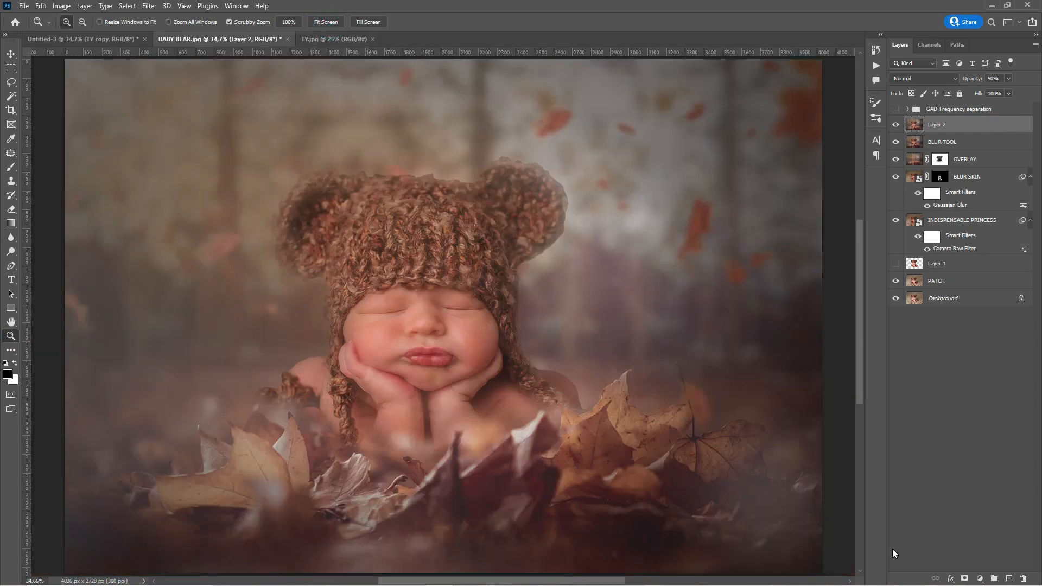
pyautogui.rightClick(960, 125)
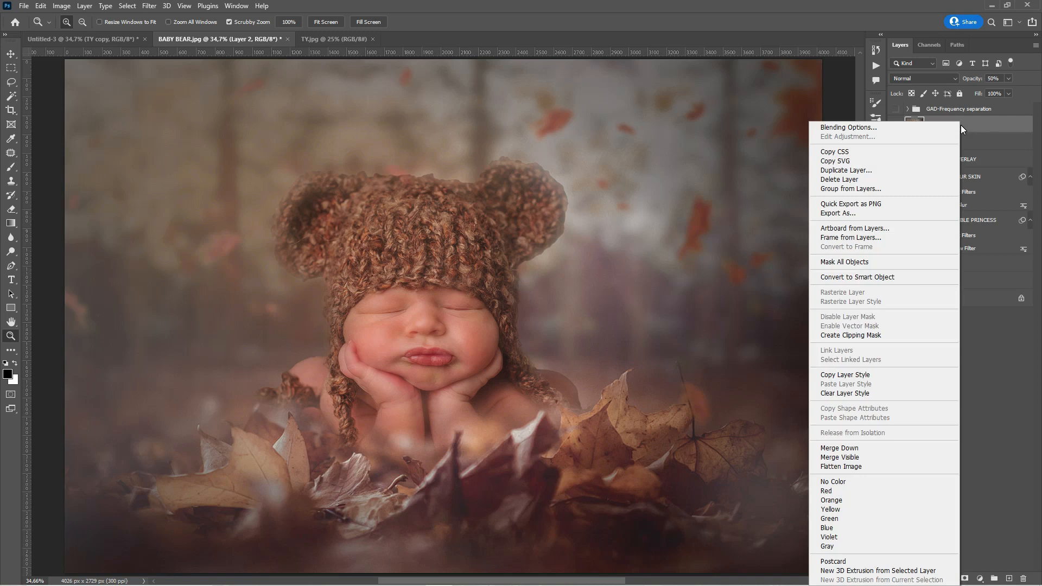
pyautogui.click(874, 278)
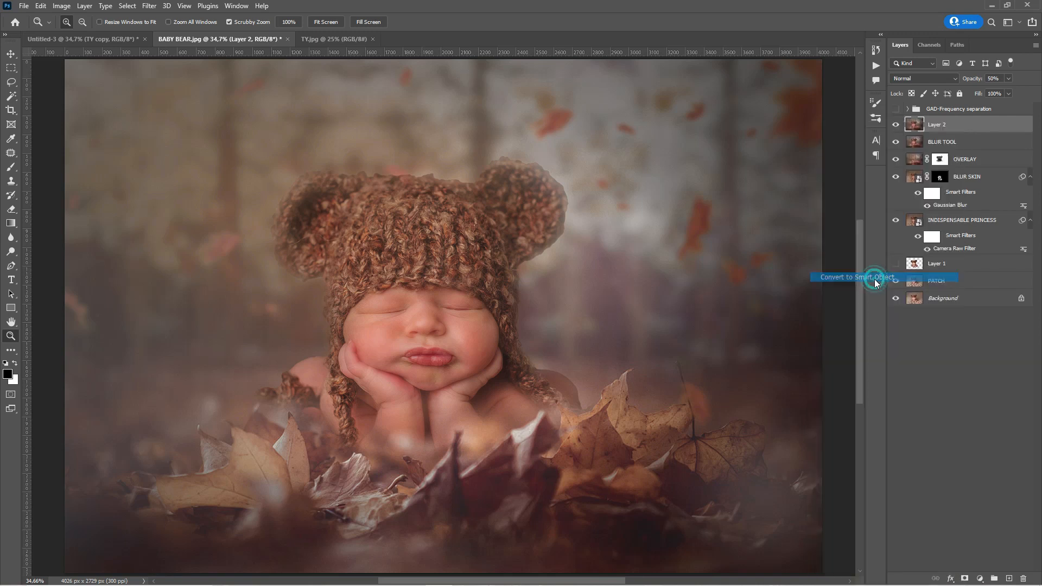
# Step: Apply the Camera Raw preset GAD-Sweet Dream Baby 0 to the new smart object as a smart filter
pyautogui.click(151, 7)
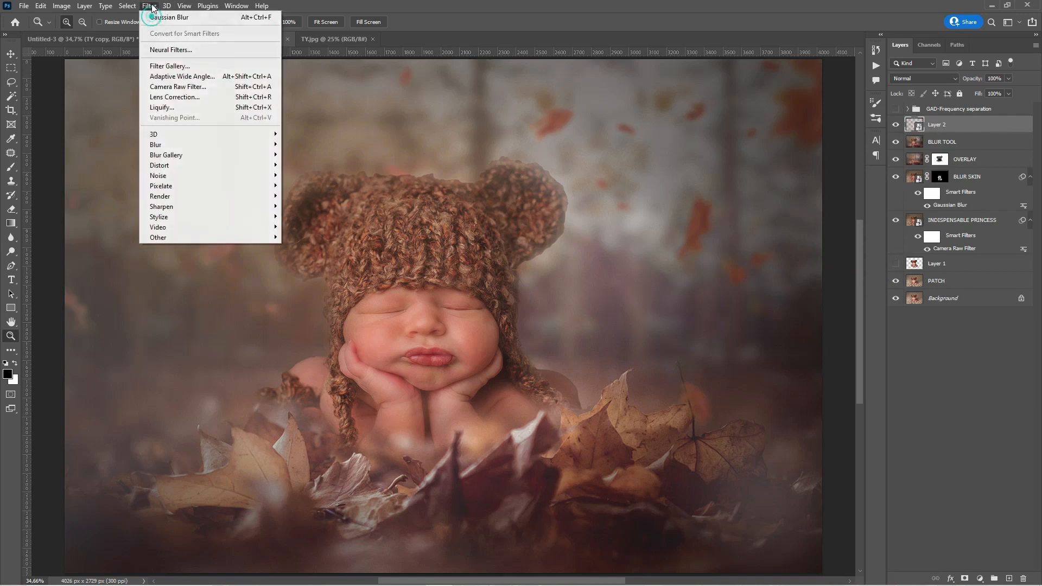
pyautogui.click(177, 91)
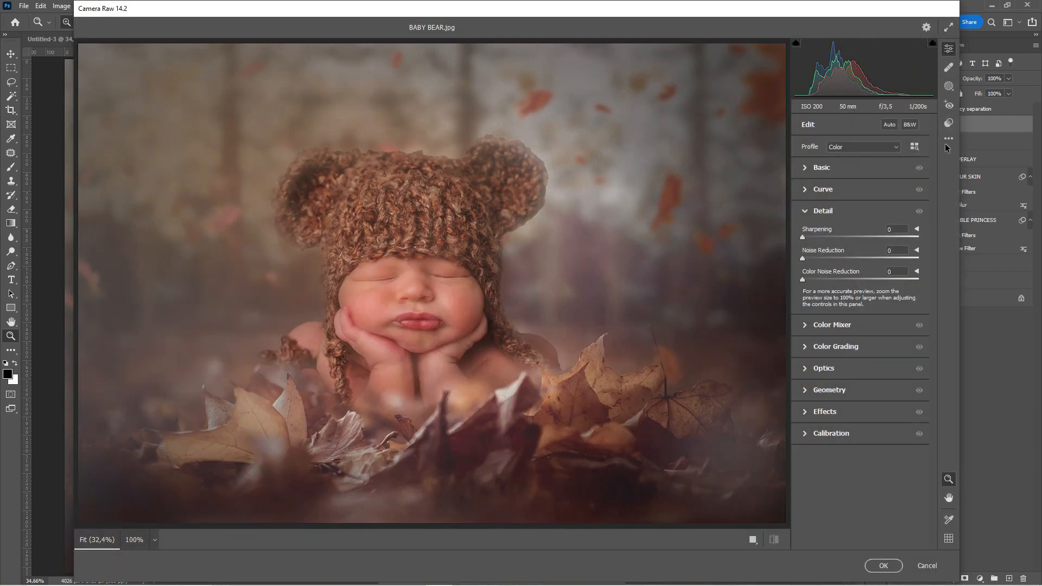
pyautogui.click(948, 125)
pyautogui.moveTo(938, 205); pyautogui.dragTo(937, 332)
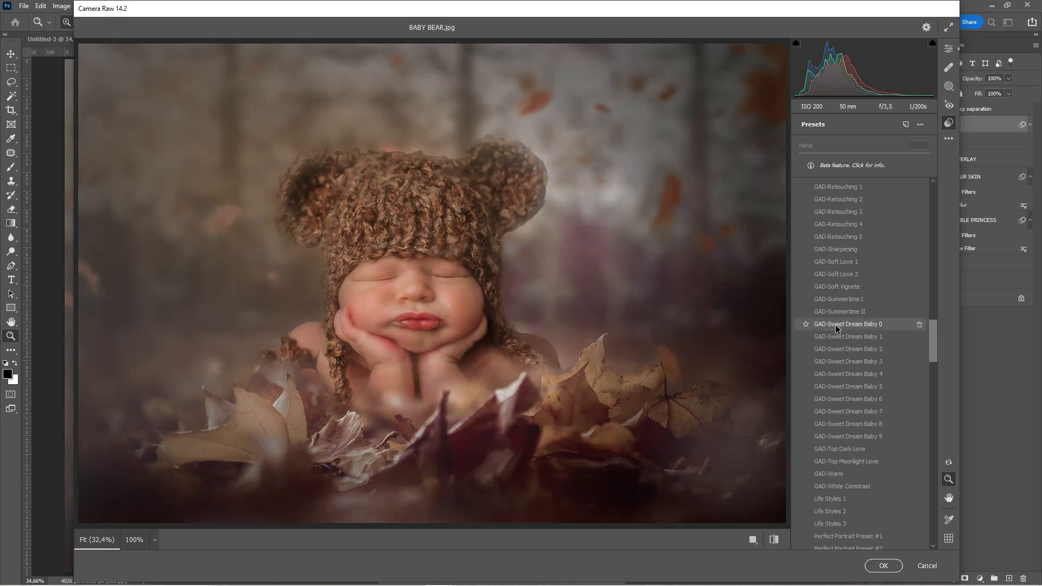
pyautogui.click(836, 325)
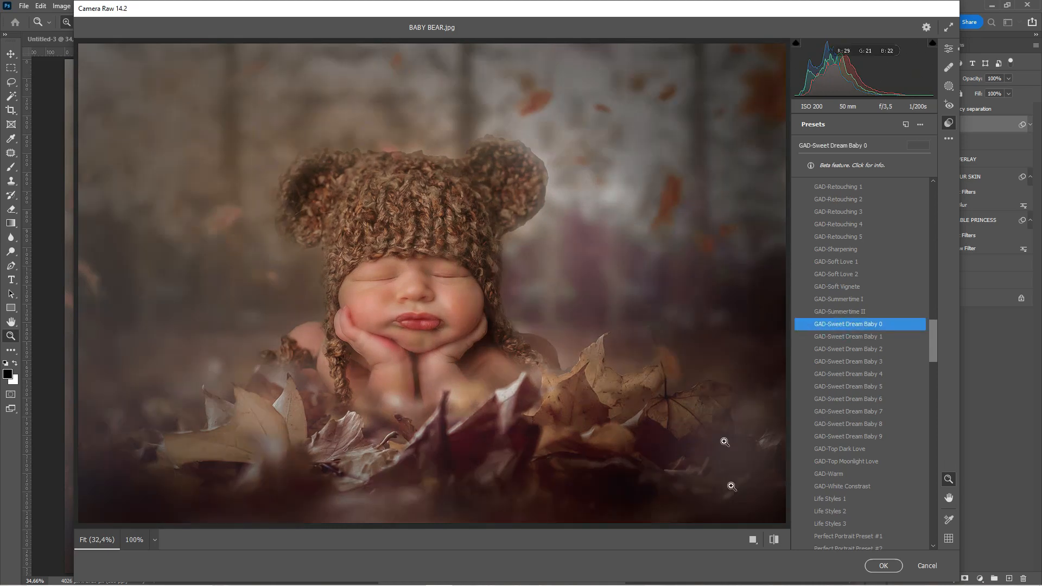
pyautogui.click(878, 565)
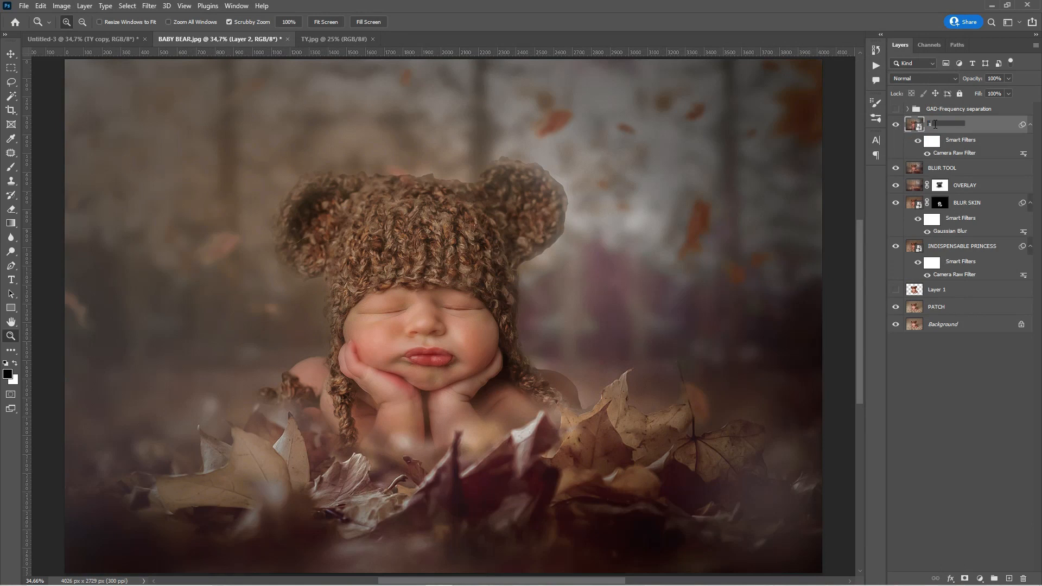
# Step: Rename the filtered layer as SWEET DREAM 0 and compare the image with and without it
pyautogui.click(935, 124)
pyautogui.write('SWEETY DREAM 0')
pyautogui.press('Return')
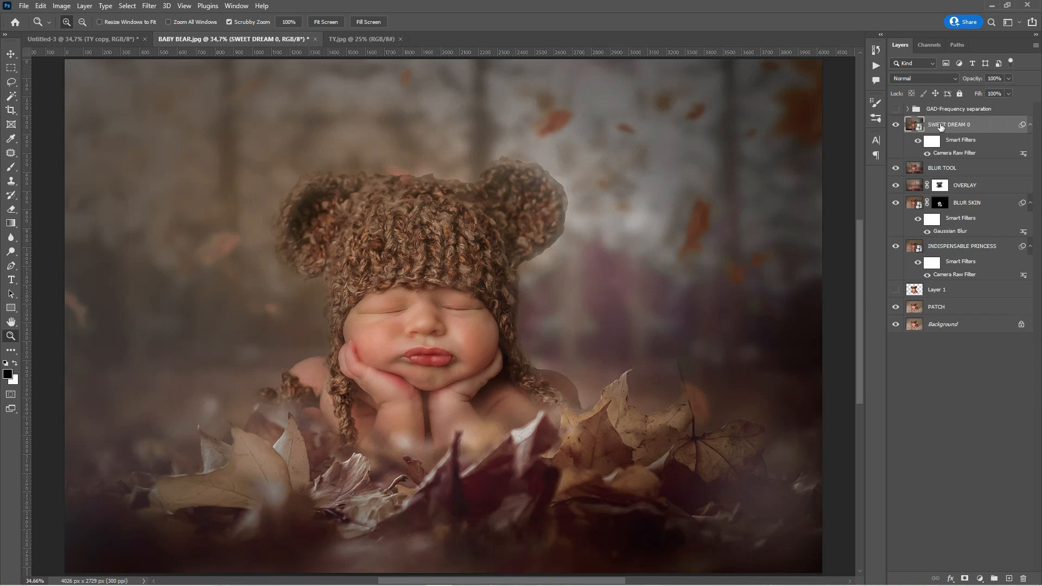
pyautogui.click(896, 125)
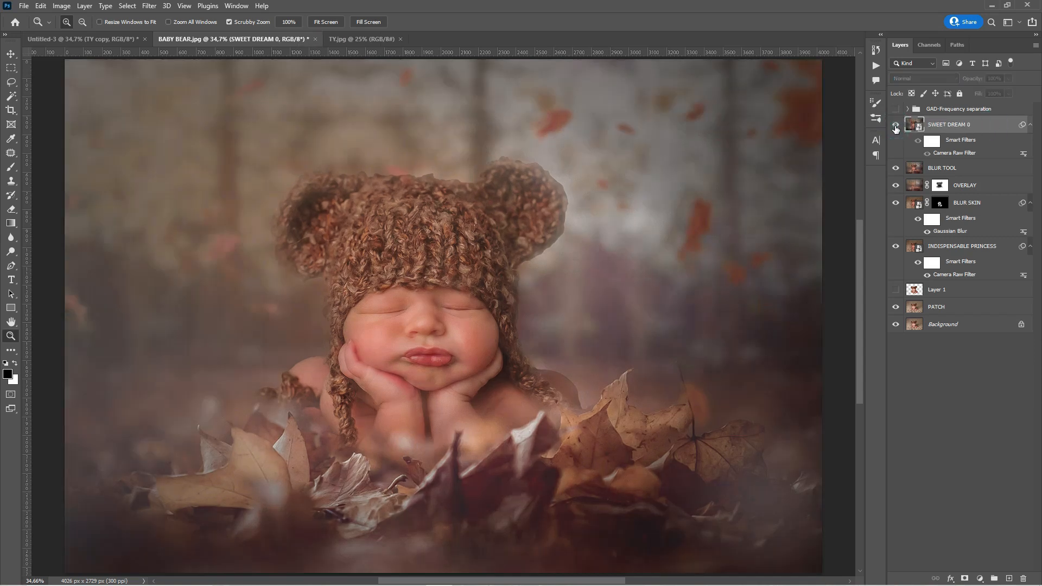
pyautogui.click(895, 126)
# Step: Stamp the visible layers above SWEET DREAM 0, set the merged layer's opacity to 50%, and convert it to a smart object
pyautogui.click(993, 126)
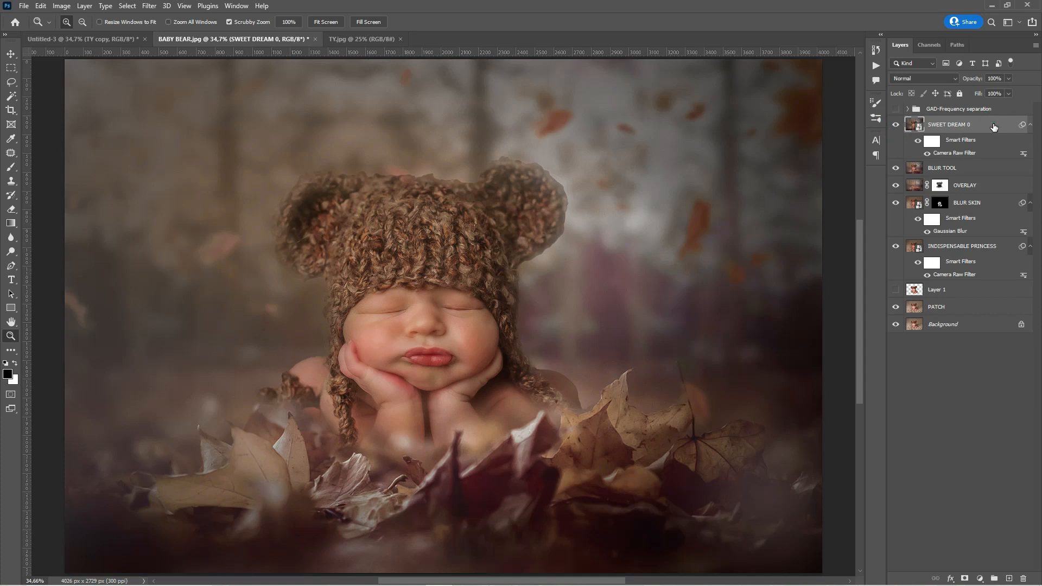
pyautogui.hotkey('ctrl', 'shift', 'alt', 'e')
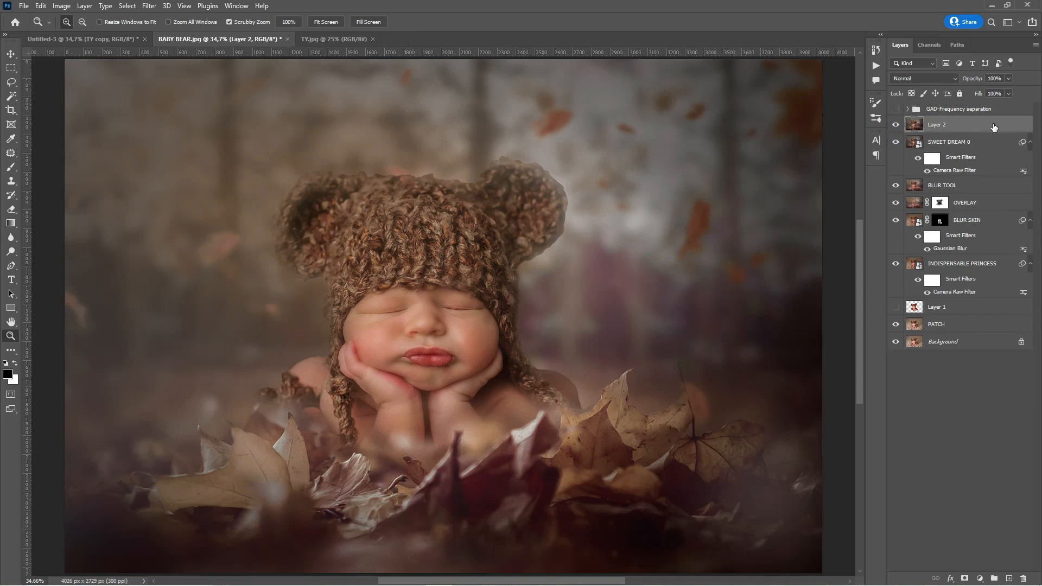
pyautogui.press('5')
pyautogui.rightClick(940, 126)
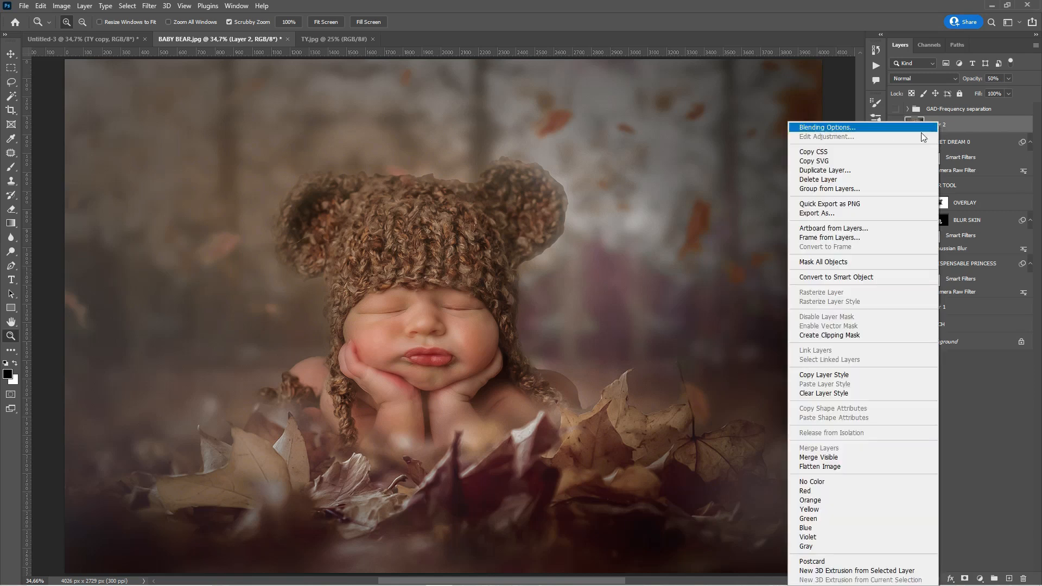
pyautogui.click(866, 276)
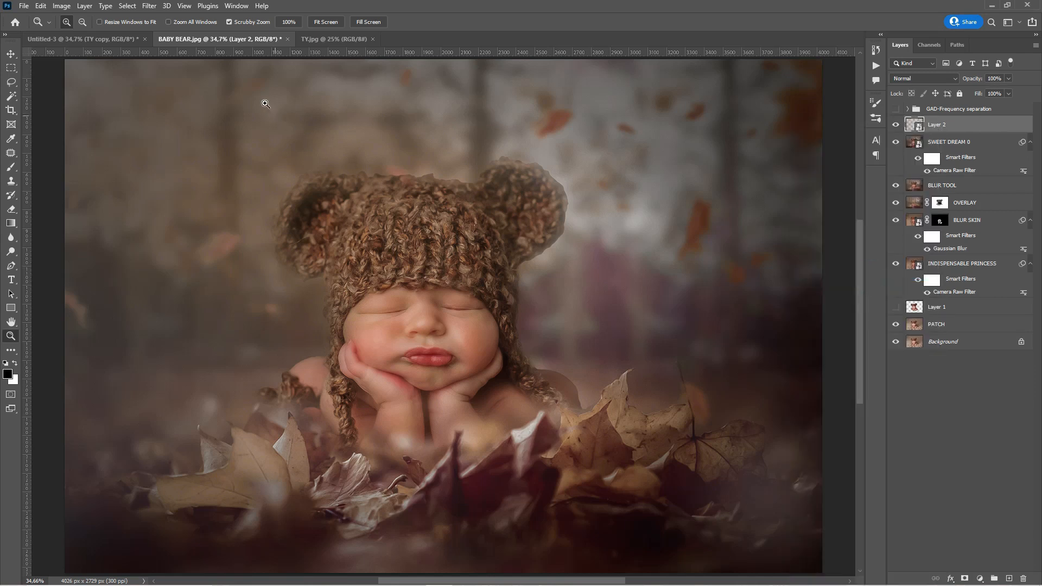
# Step: Apply the Camera Raw preset GAD-FA XL Portrait-2 to the new smart object as a smart filter
pyautogui.click(148, 6)
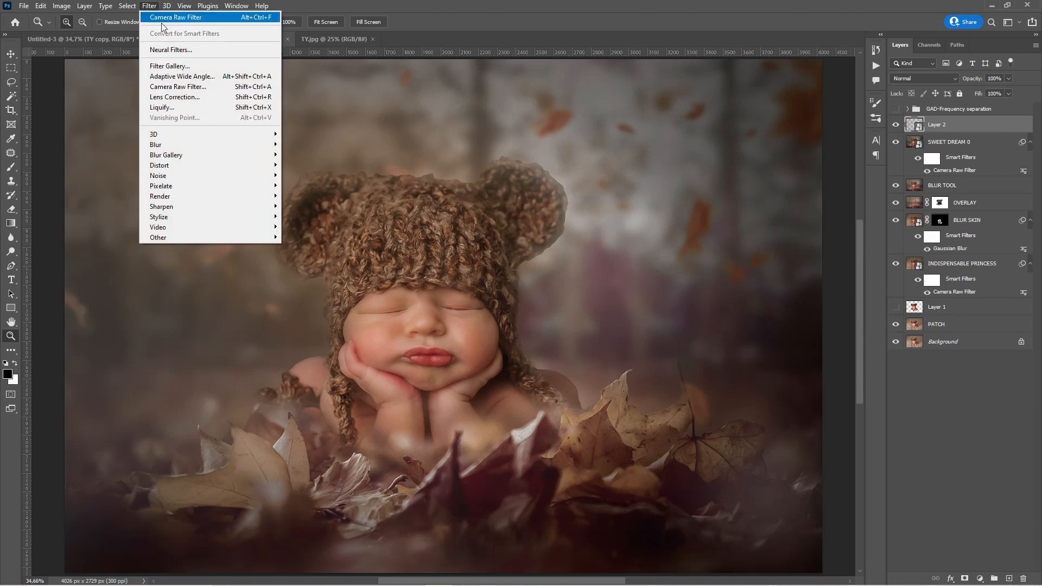
pyautogui.click(174, 87)
pyautogui.click(148, 6)
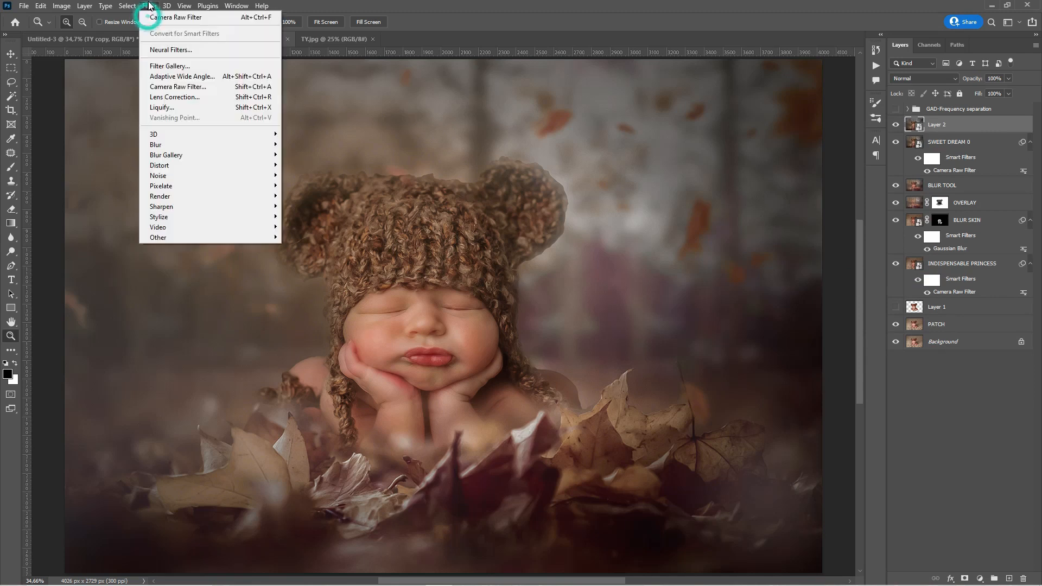
pyautogui.click(199, 85)
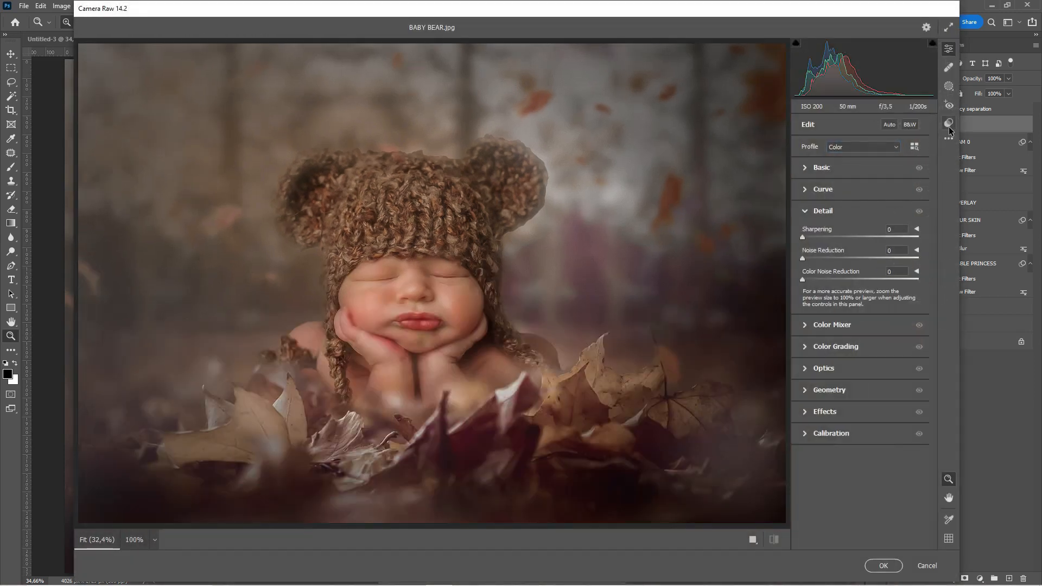
pyautogui.click(948, 123)
pyautogui.moveTo(934, 205); pyautogui.dragTo(933, 225)
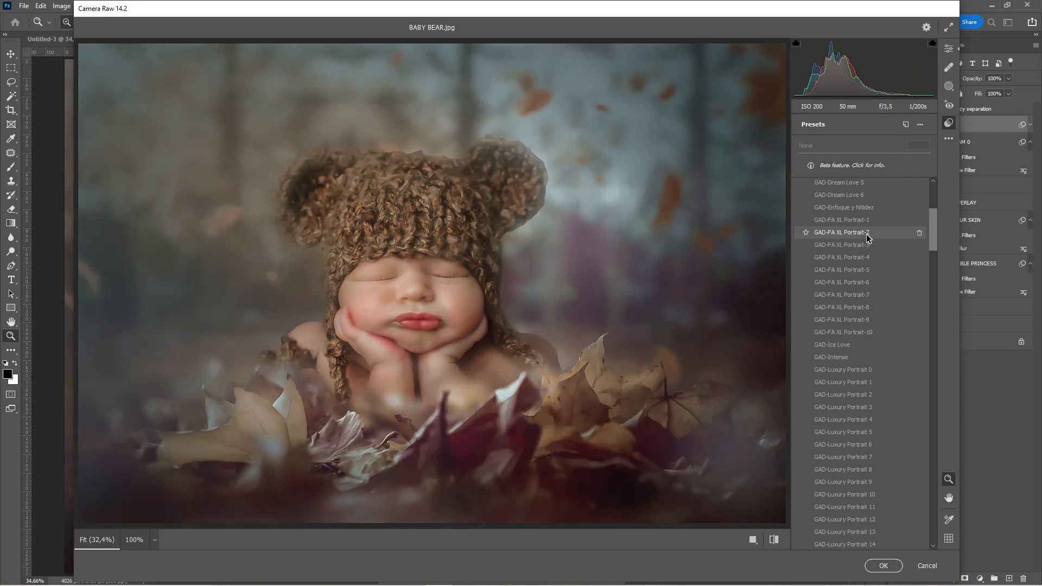
pyautogui.click(867, 235)
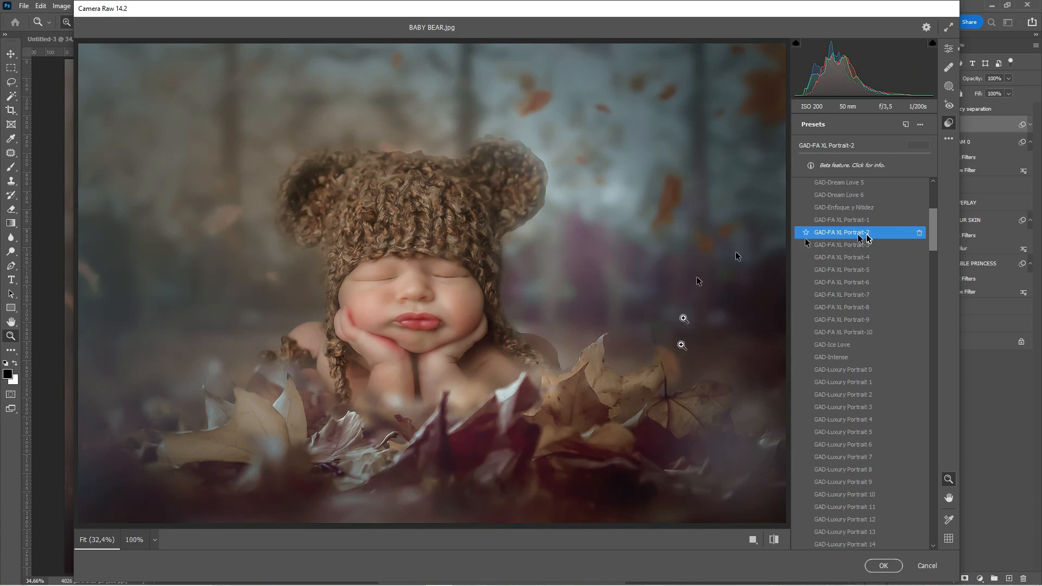
pyautogui.click(883, 566)
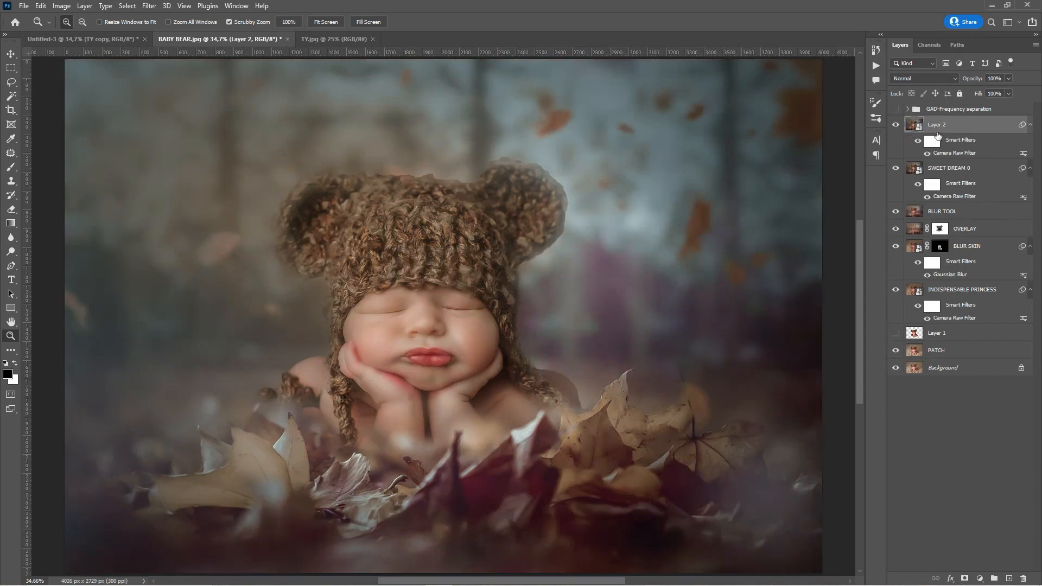
# Step: Rename the filtered layer as FA XL 2 and move TEXTURE out of the GAD-Frequency separation group, directly above it
pyautogui.doubleClick(936, 126)
pyautogui.write('FA XL')
pyautogui.click(993, 131)
pyautogui.click(910, 109)
pyautogui.click(961, 128)
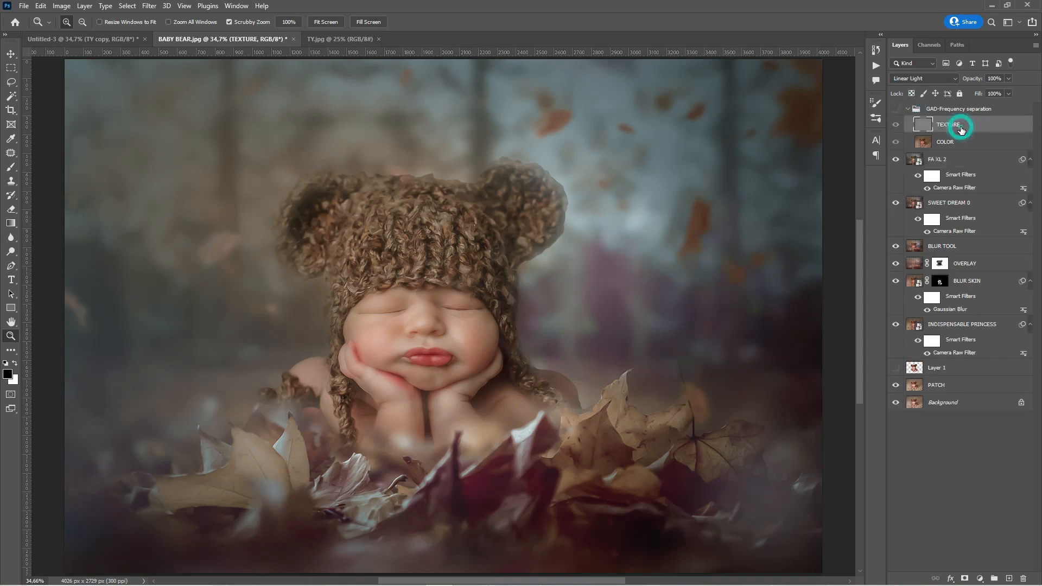
pyautogui.moveTo(961, 125); pyautogui.dragTo(961, 158)
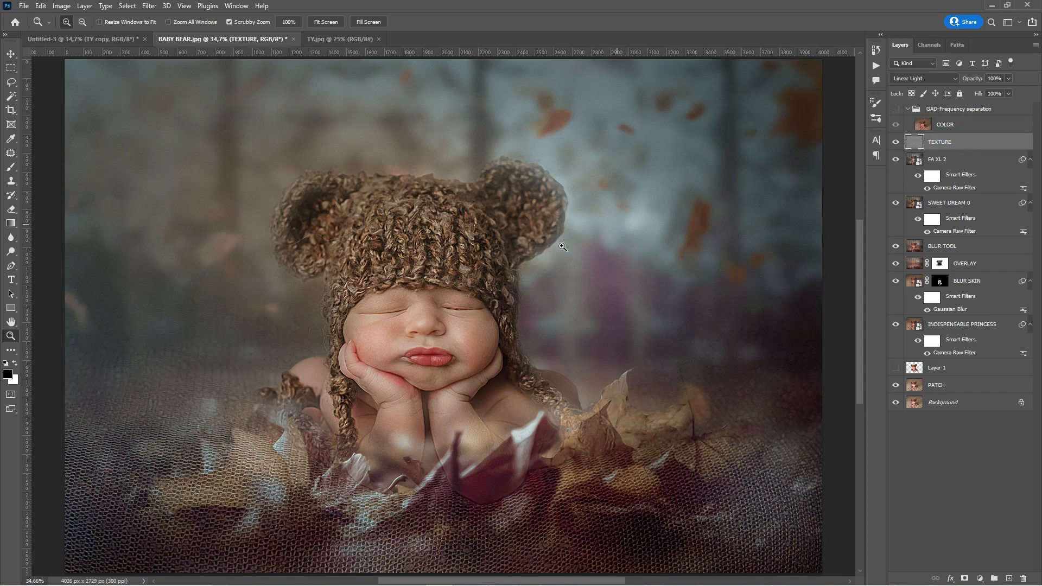
# Step: Set the TEXTURE layer's fill to 52% and compare the baby's face with and without the layer
pyautogui.click(490, 278)
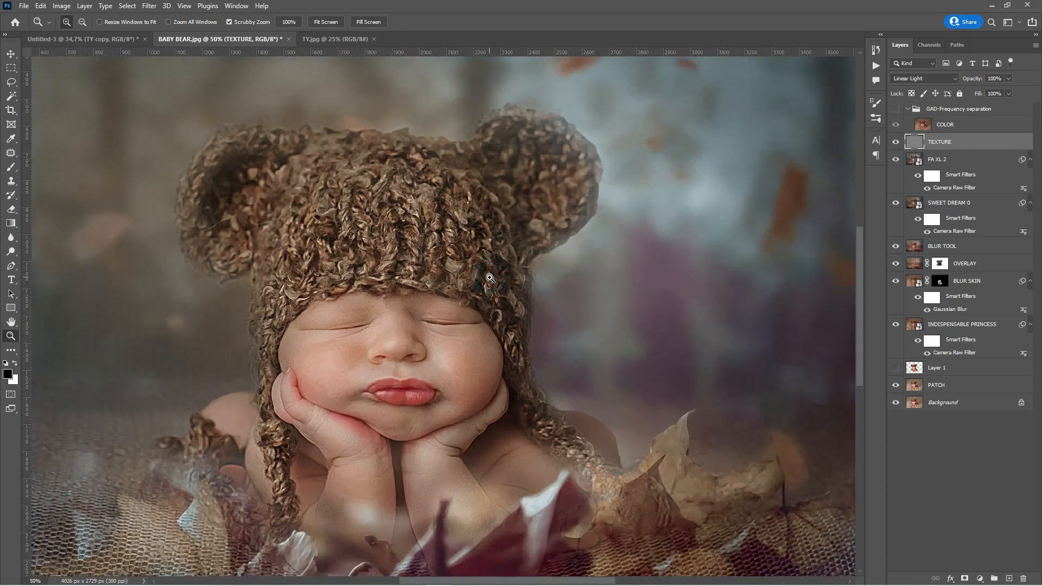
pyautogui.click(492, 276)
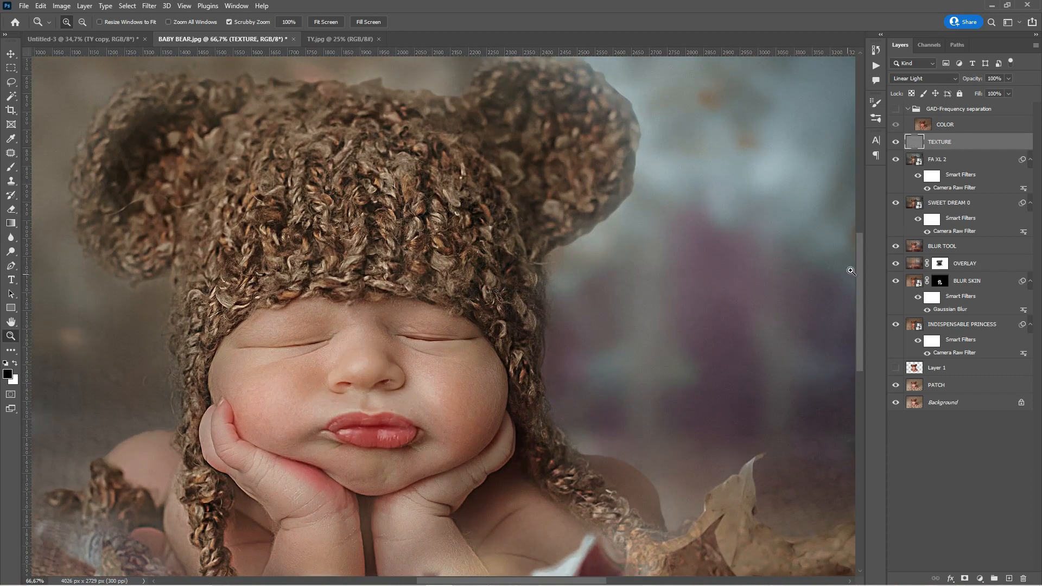
pyautogui.moveTo(861, 267); pyautogui.dragTo(860, 294)
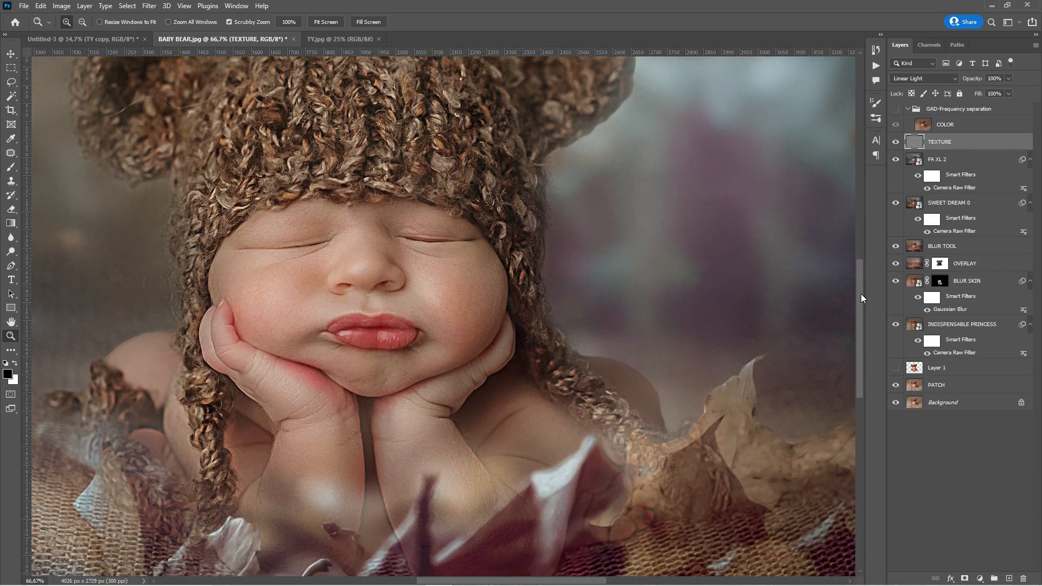
pyautogui.click(895, 142)
pyautogui.click(895, 142)
pyautogui.click(960, 145)
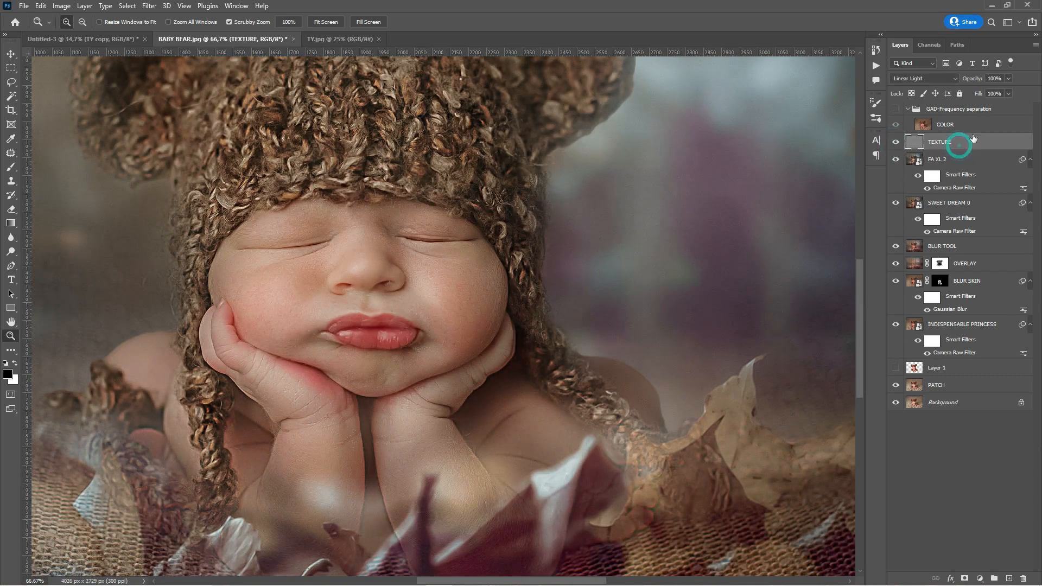
pyautogui.click(1007, 94)
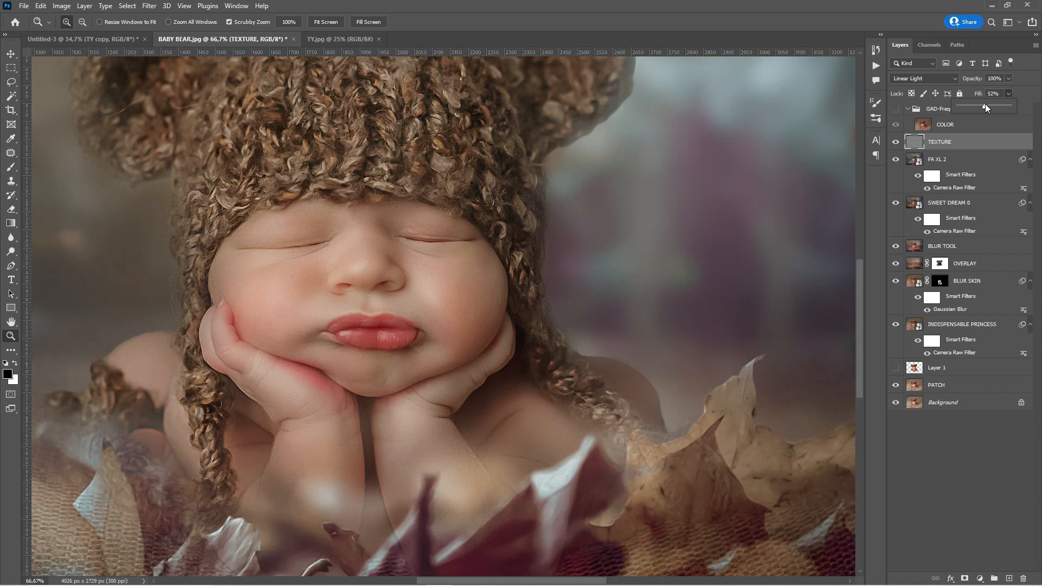
pyautogui.click(974, 141)
pyautogui.click(896, 142)
pyautogui.click(896, 142)
pyautogui.click(326, 22)
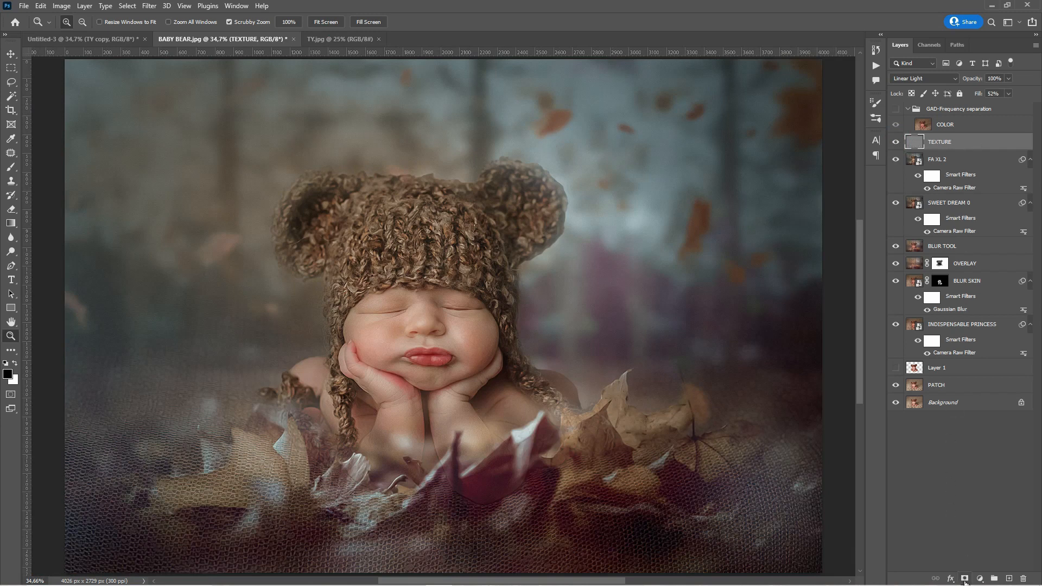
# Step: Add a layer mask to TEXTURE and set up a soft black brush at 480 px with 100% flow
pyautogui.click(965, 579)
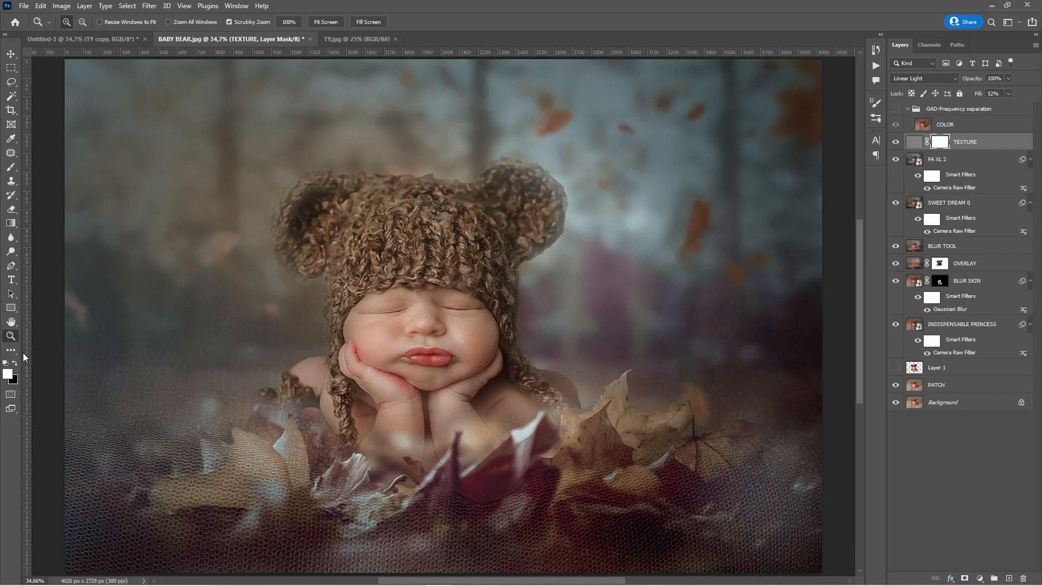
pyautogui.click(15, 364)
pyautogui.press('b')
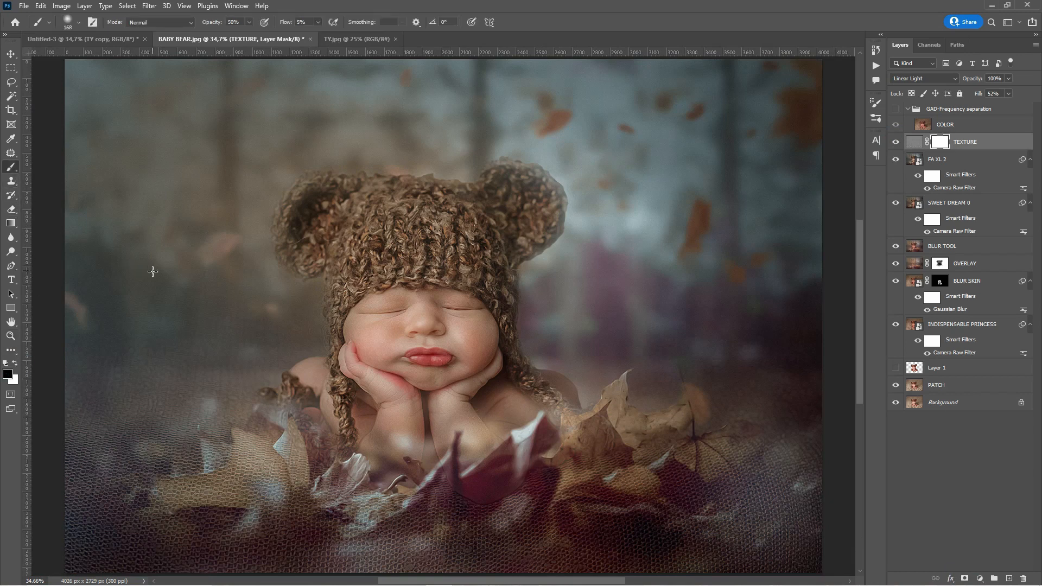
pyautogui.click(79, 22)
pyautogui.click(122, 59)
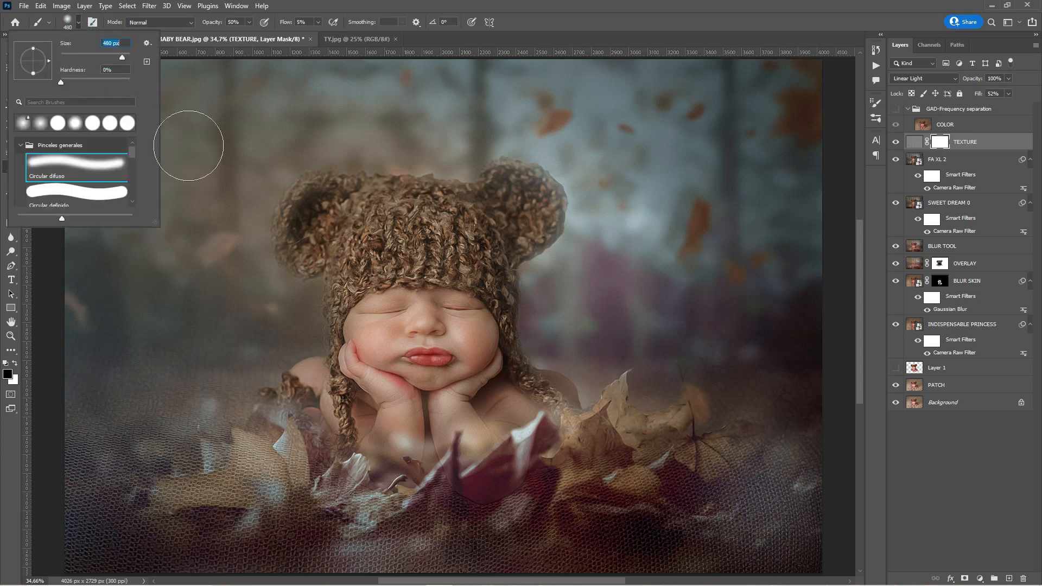
pyautogui.click(577, 22)
pyautogui.click(318, 22)
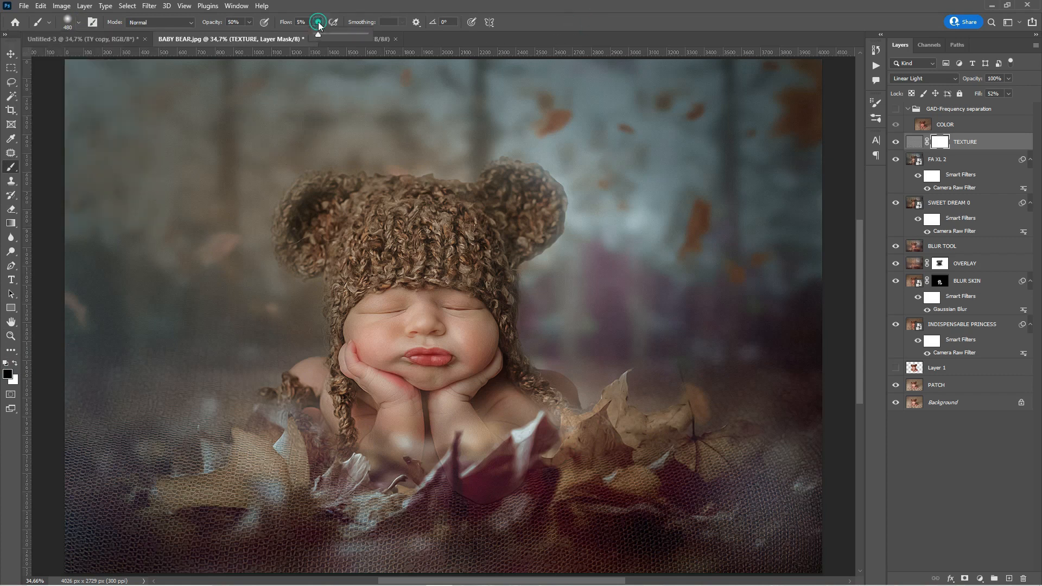
pyautogui.moveTo(317, 34); pyautogui.dragTo(380, 40)
pyautogui.click(542, 24)
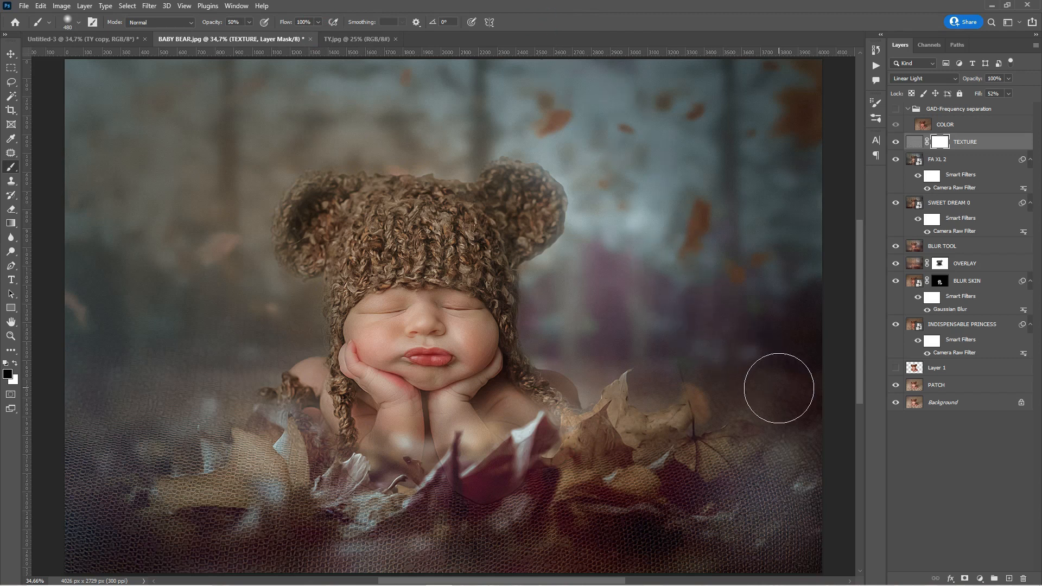
# Step: Raise the brush opacity to 100% and paint black on the TEXTURE mask over the leaves and background around the baby
pyautogui.click(789, 365)
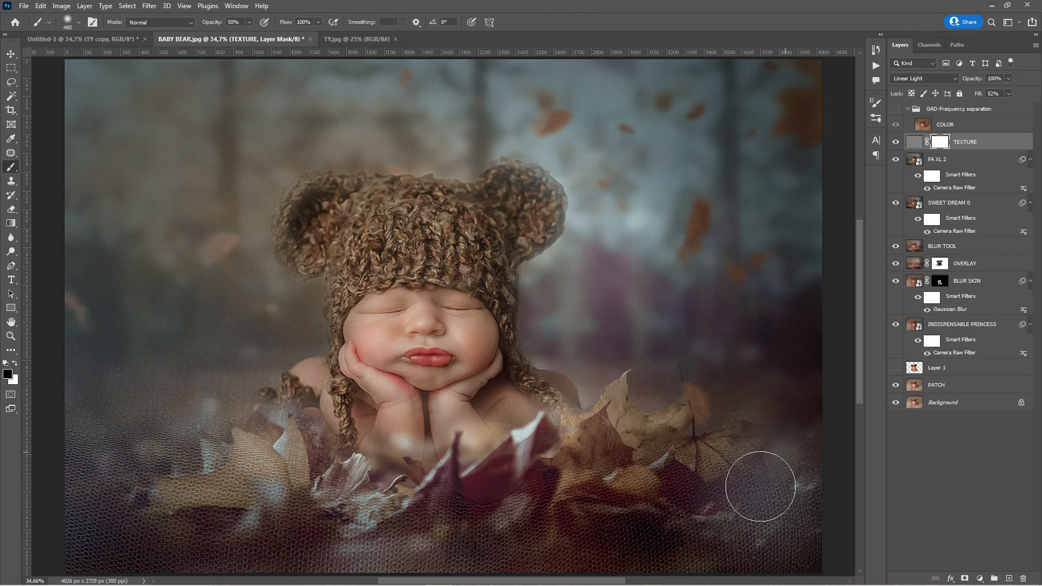
pyautogui.moveTo(744, 559)
pyautogui.mouseDown()
pyautogui.moveTo(800, 474)
pyautogui.moveTo(775, 523)
pyautogui.moveTo(793, 494)
pyautogui.moveTo(738, 535)
pyautogui.mouseUp()
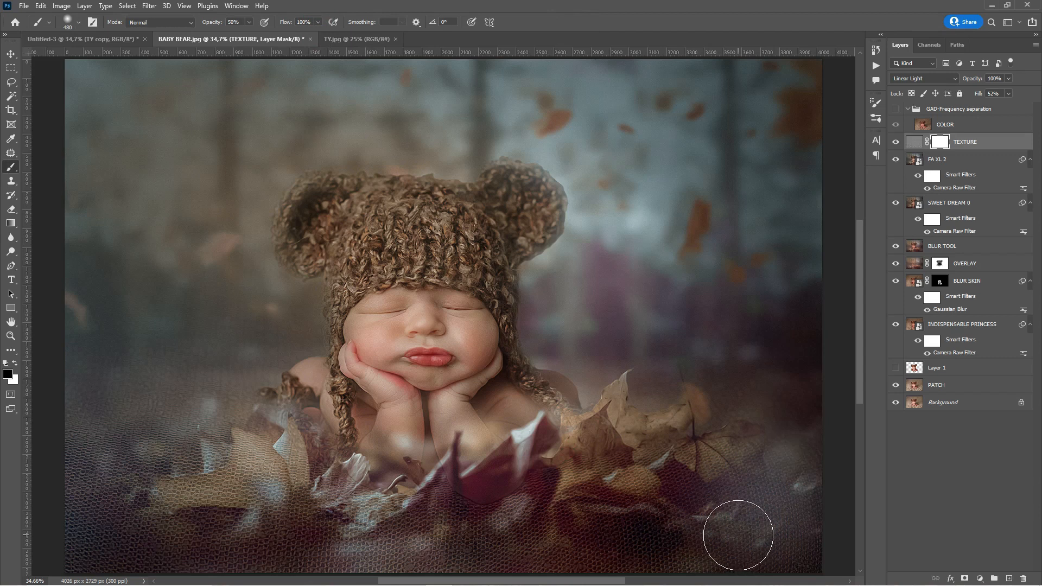
pyautogui.moveTo(766, 485)
pyautogui.mouseDown()
pyautogui.moveTo(676, 549)
pyautogui.moveTo(709, 512)
pyautogui.moveTo(735, 503)
pyautogui.mouseUp()
pyautogui.click(249, 23)
pyautogui.moveTo(252, 33); pyautogui.dragTo(274, 35)
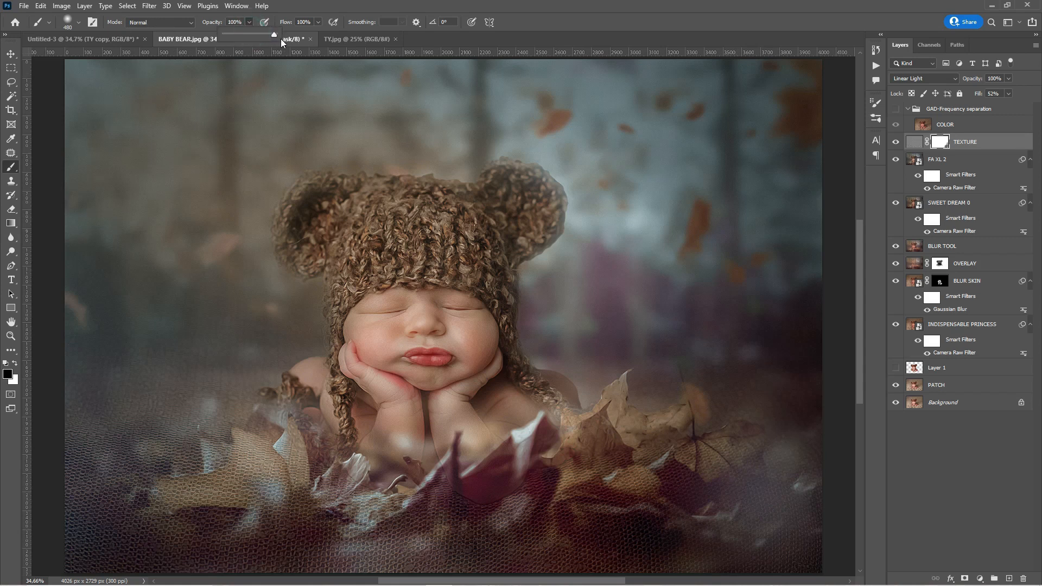
pyautogui.moveTo(117, 386)
pyautogui.mouseDown()
pyautogui.moveTo(101, 486)
pyautogui.moveTo(86, 466)
pyautogui.moveTo(83, 446)
pyautogui.moveTo(201, 494)
pyautogui.moveTo(149, 483)
pyautogui.moveTo(174, 496)
pyautogui.moveTo(94, 523)
pyautogui.moveTo(95, 561)
pyautogui.moveTo(87, 544)
pyautogui.moveTo(246, 519)
pyautogui.moveTo(139, 485)
pyautogui.moveTo(199, 457)
pyautogui.moveTo(239, 465)
pyautogui.moveTo(285, 440)
pyautogui.moveTo(275, 421)
pyautogui.moveTo(278, 449)
pyautogui.mouseUp()
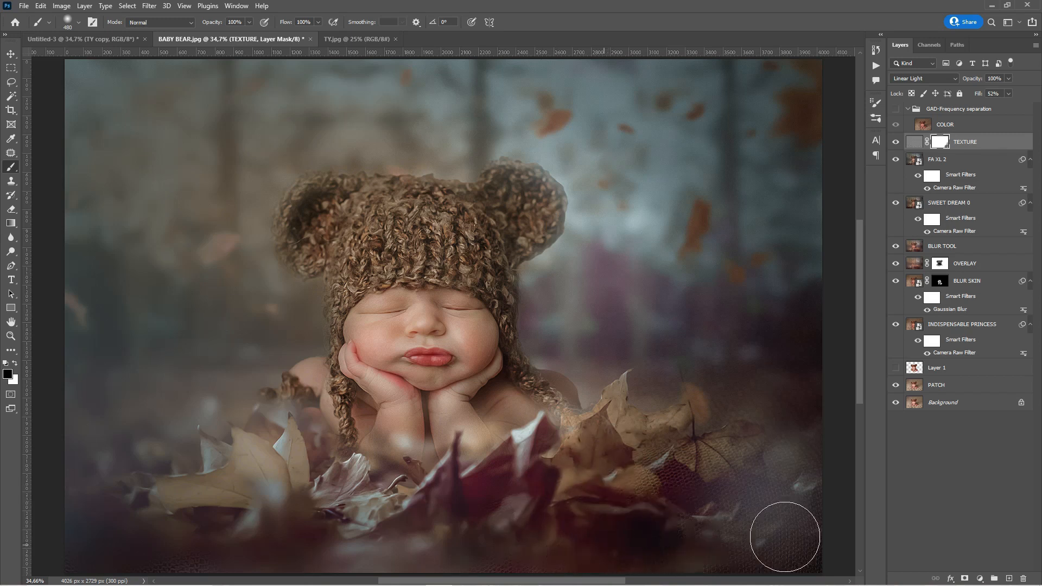
pyautogui.moveTo(649, 449)
pyautogui.mouseDown()
pyautogui.moveTo(714, 427)
pyautogui.moveTo(694, 435)
pyautogui.moveTo(654, 394)
pyautogui.mouseUp()
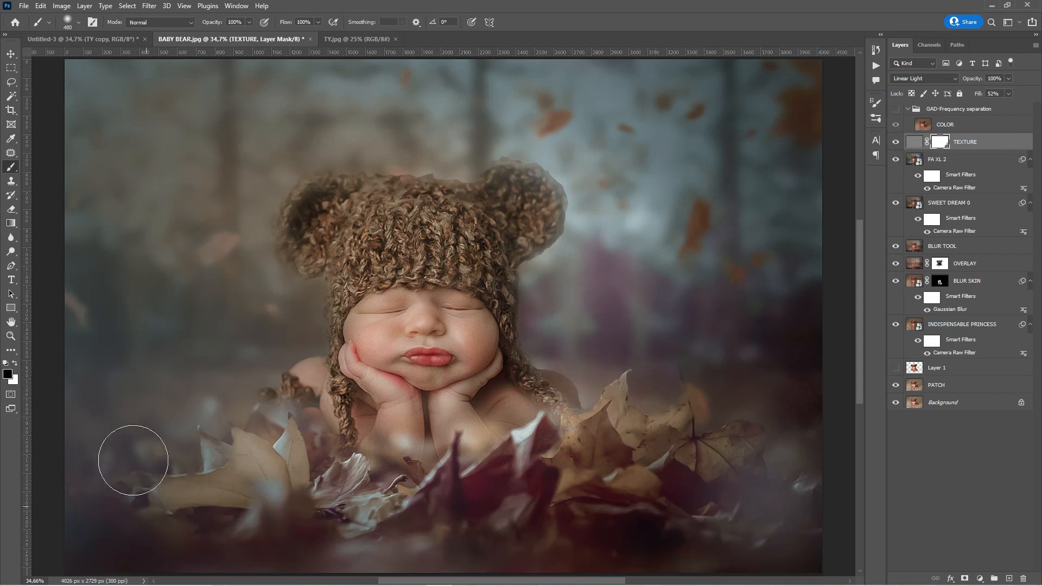
pyautogui.hotkey('ctrl', 'i')
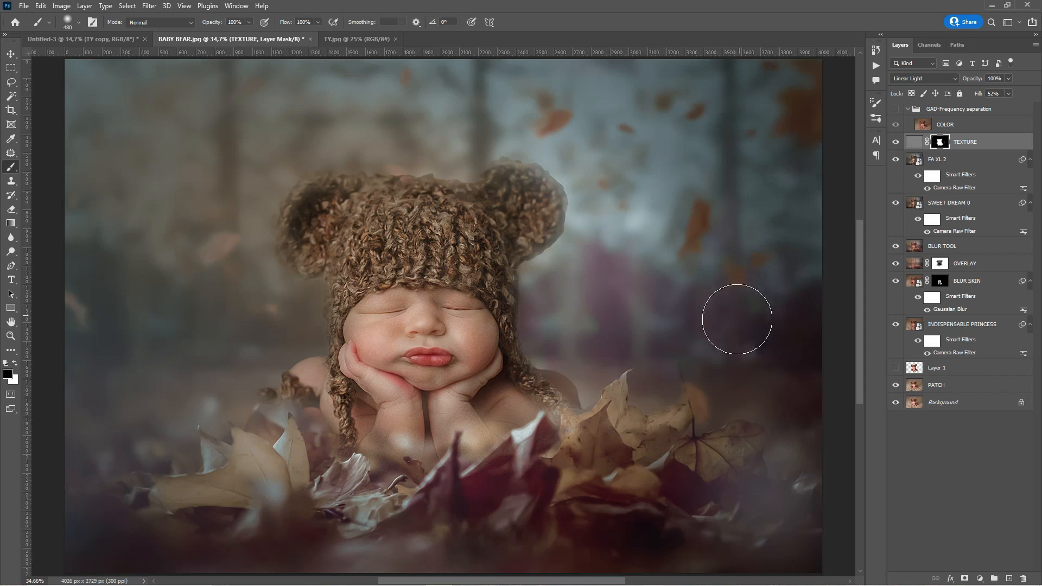
# Step: Compare the baby's face at 100% zoom with and without the masked TEXTURE layer
pyautogui.click(11, 335)
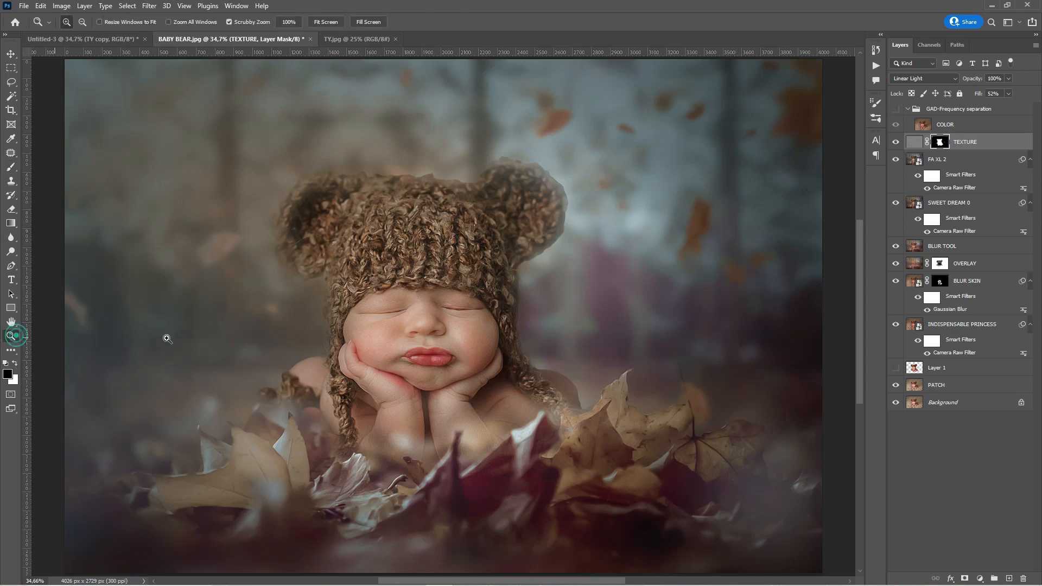
pyautogui.click(481, 337)
pyautogui.click(480, 336)
pyautogui.click(478, 337)
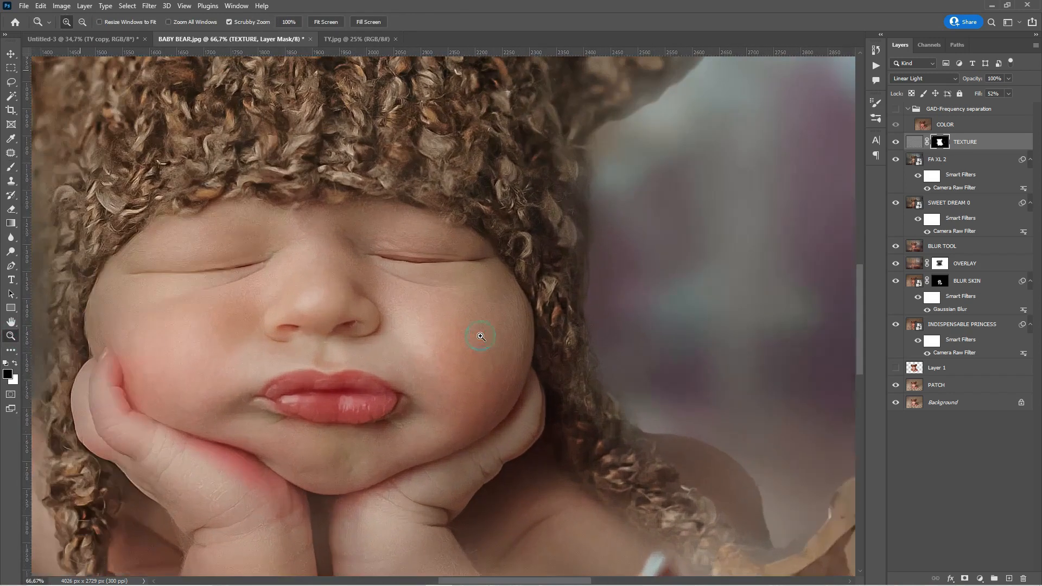
pyautogui.click(896, 143)
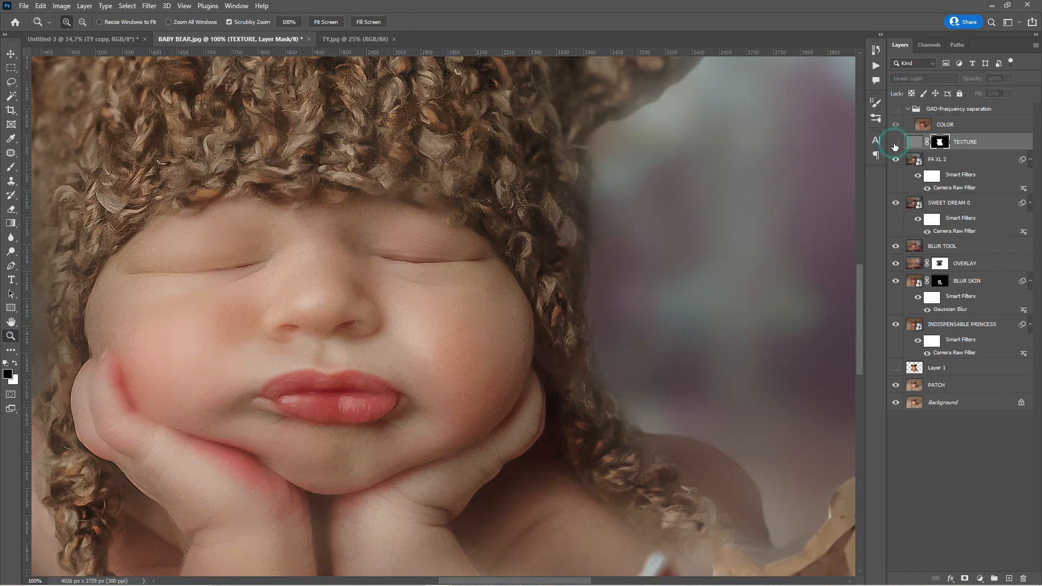
pyautogui.click(895, 143)
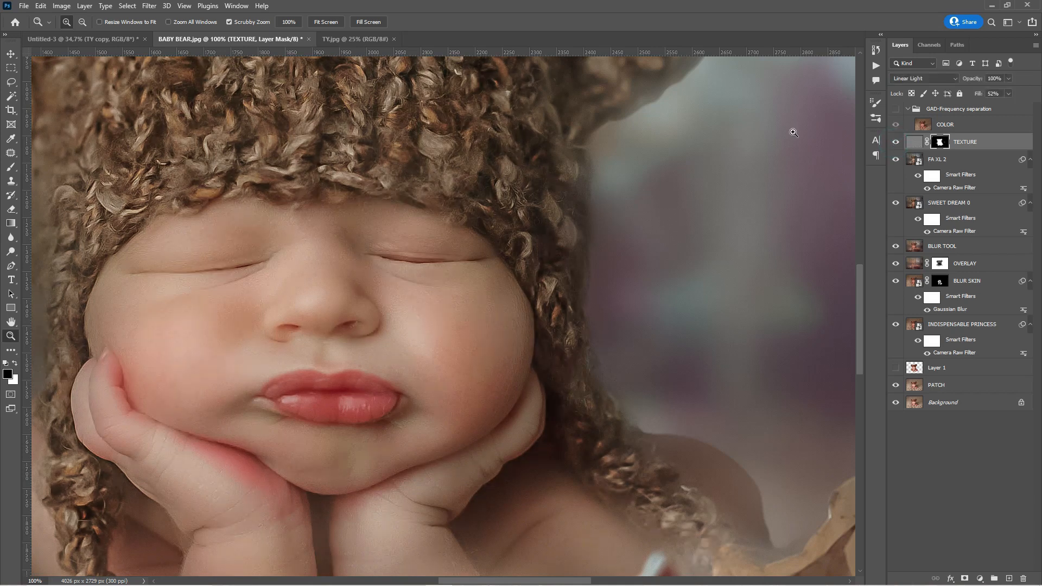
pyautogui.click(325, 22)
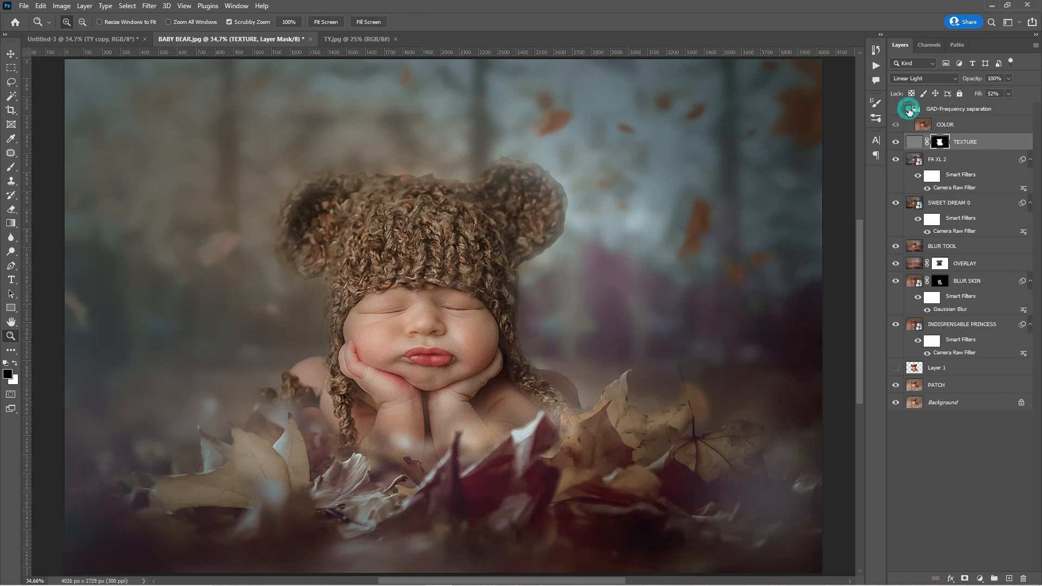
# Step: Collapse the GAD-Frequency separation group and add a black-to-transparent gradient fill layer directly above TEXTURE
pyautogui.click(908, 109)
pyautogui.click(997, 130)
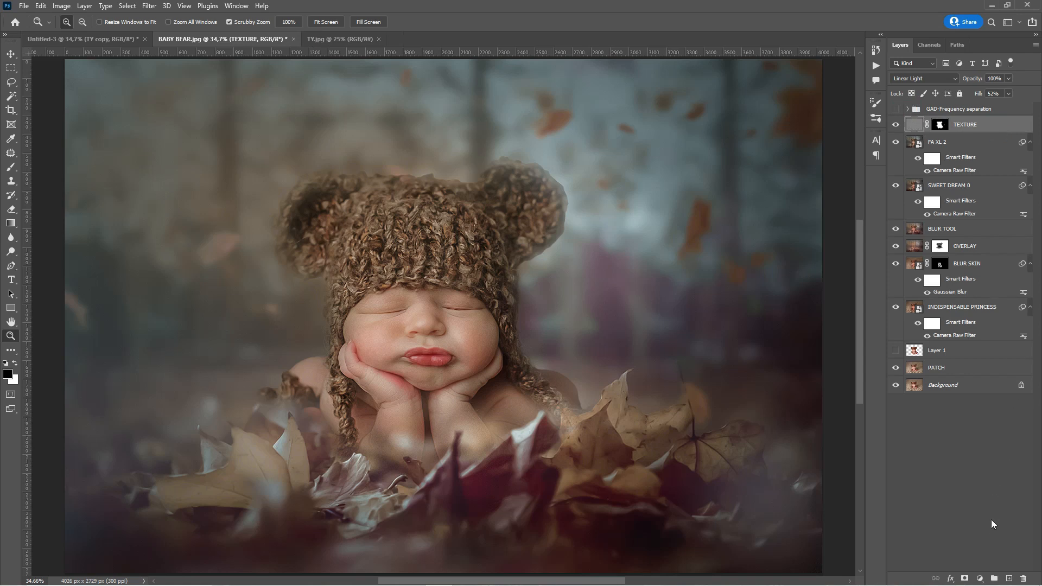
pyautogui.click(979, 579)
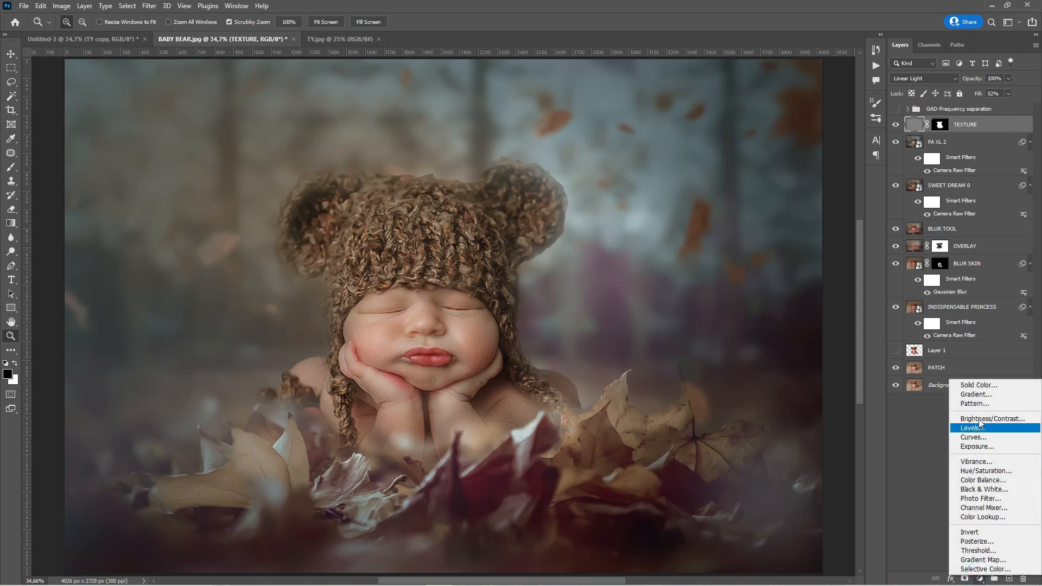
pyautogui.click(977, 395)
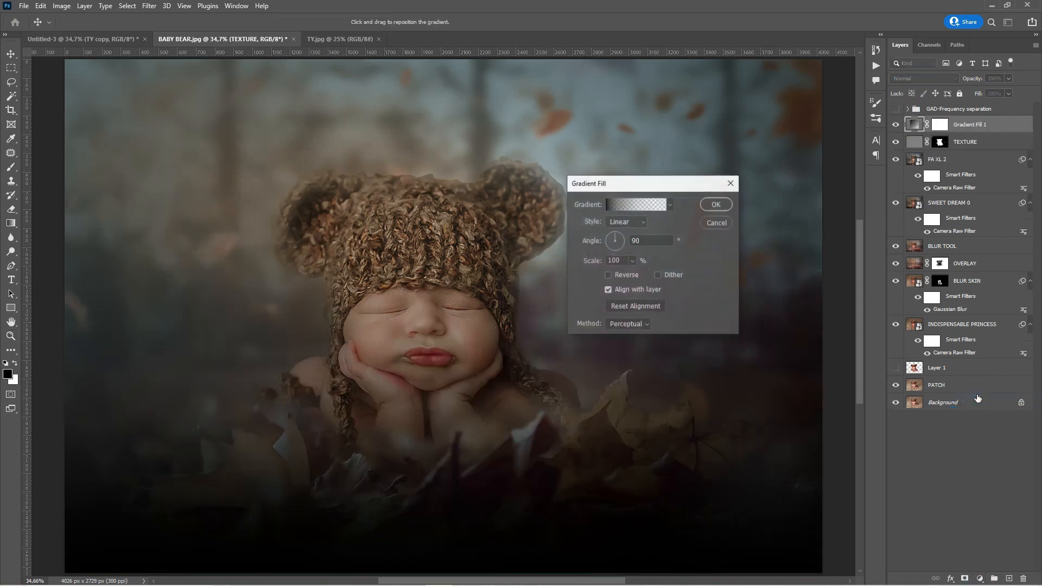
# Step: Make the gradient fill radial and reversed, shift its centre slightly downward, and apply it with an angle of 38,56°
pyautogui.click(640, 224)
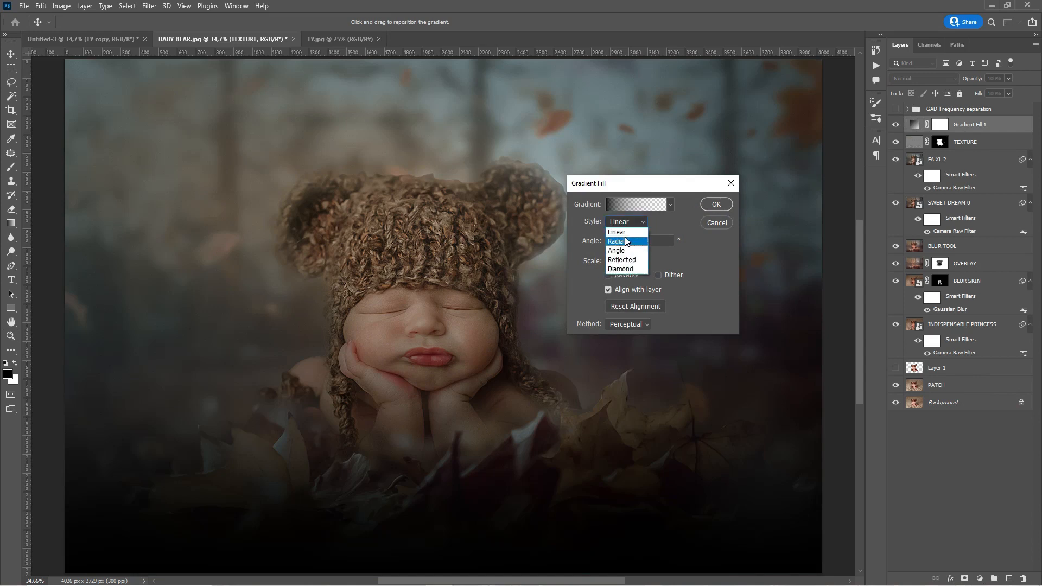
pyautogui.click(626, 241)
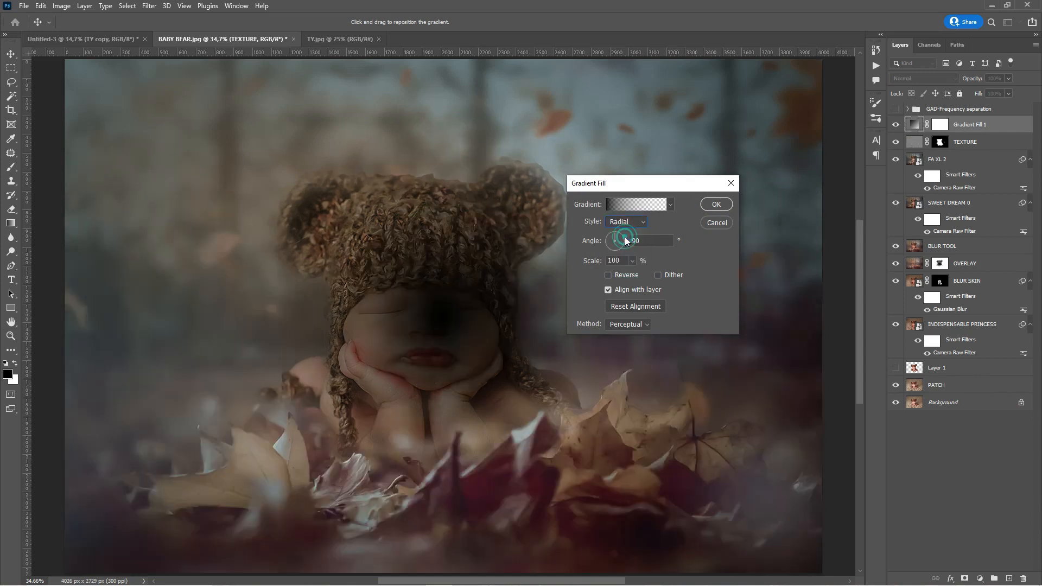
pyautogui.click(608, 275)
pyautogui.moveTo(642, 188); pyautogui.dragTo(687, 182)
pyautogui.moveTo(487, 286); pyautogui.dragTo(488, 304)
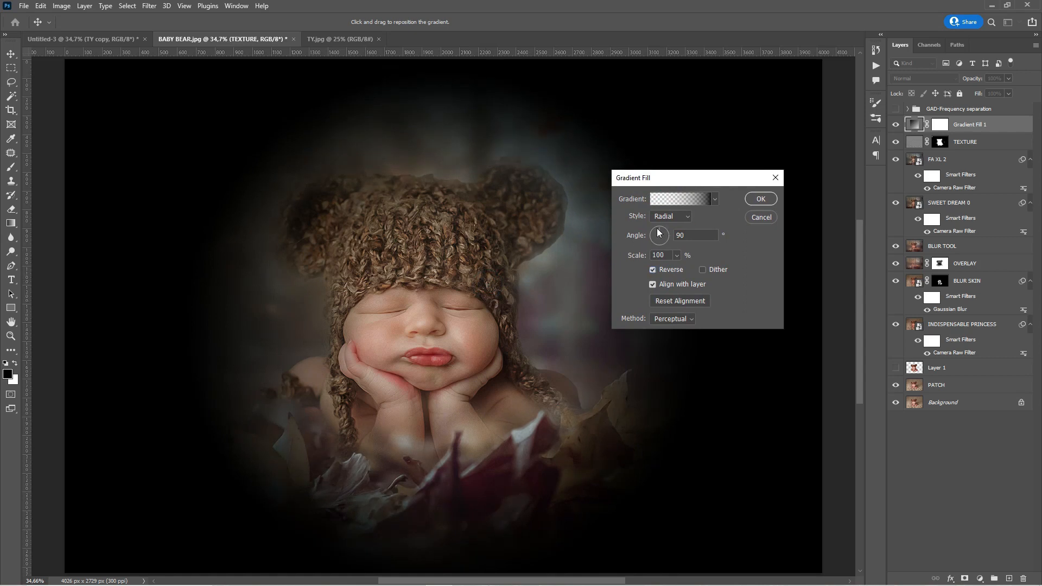
pyautogui.moveTo(660, 231); pyautogui.dragTo(665, 229)
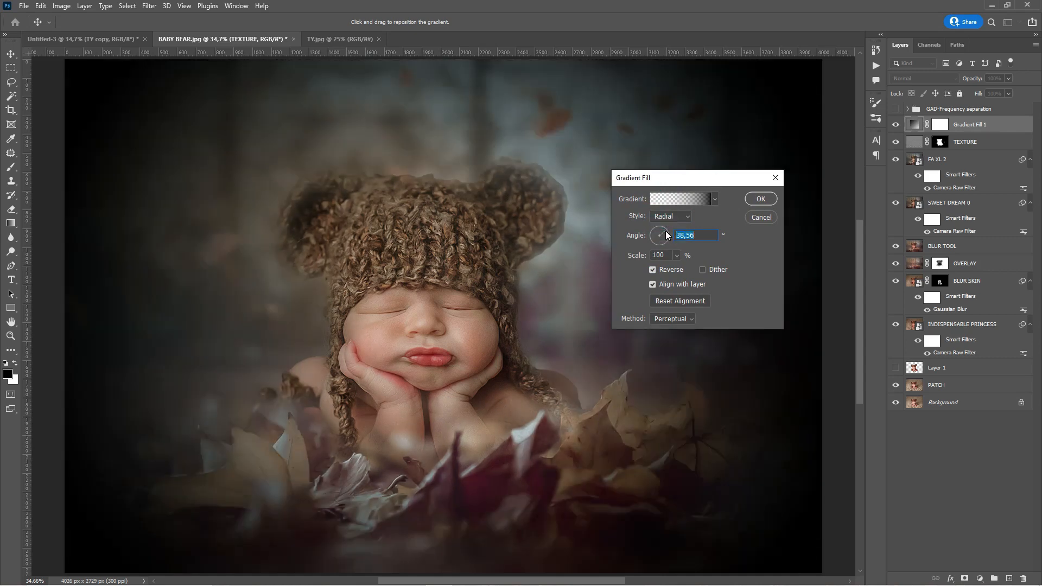
pyautogui.click(759, 199)
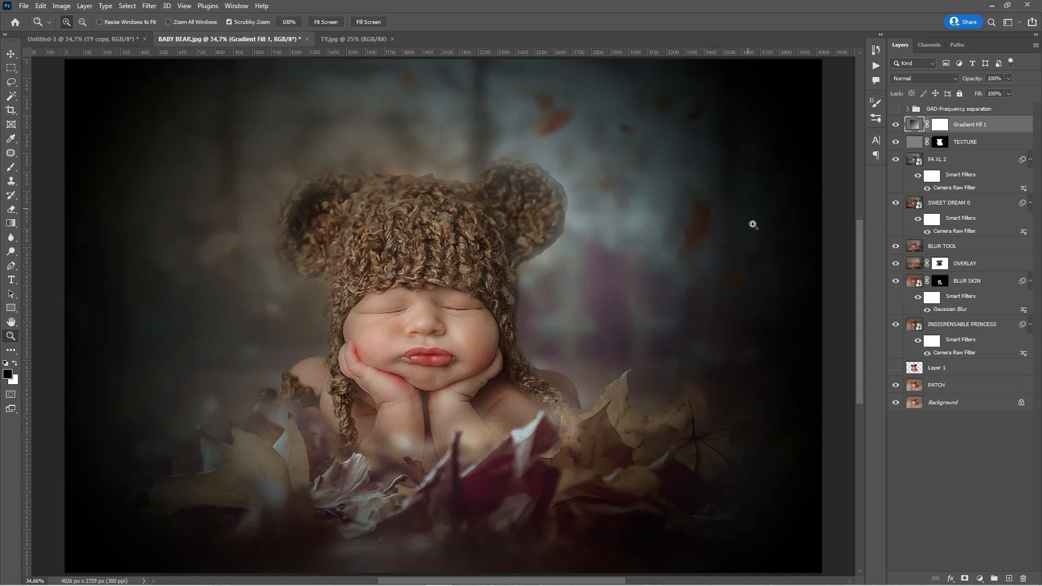
# Step: Blend the gradient fill layer in Soft Light, compare the image with and without it, and lower its fill to 73%
pyautogui.click(921, 78)
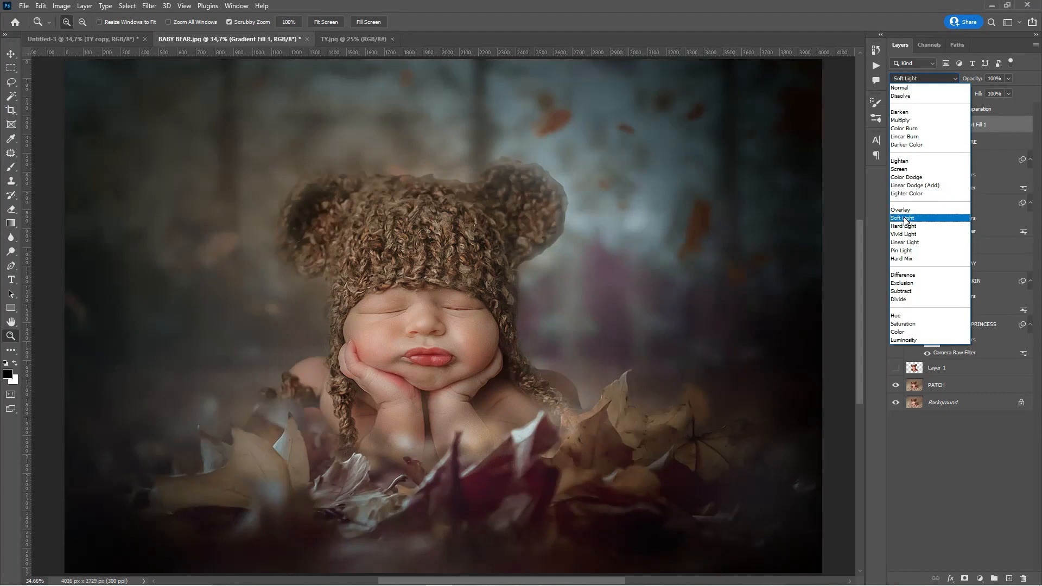
pyautogui.click(904, 218)
pyautogui.click(895, 124)
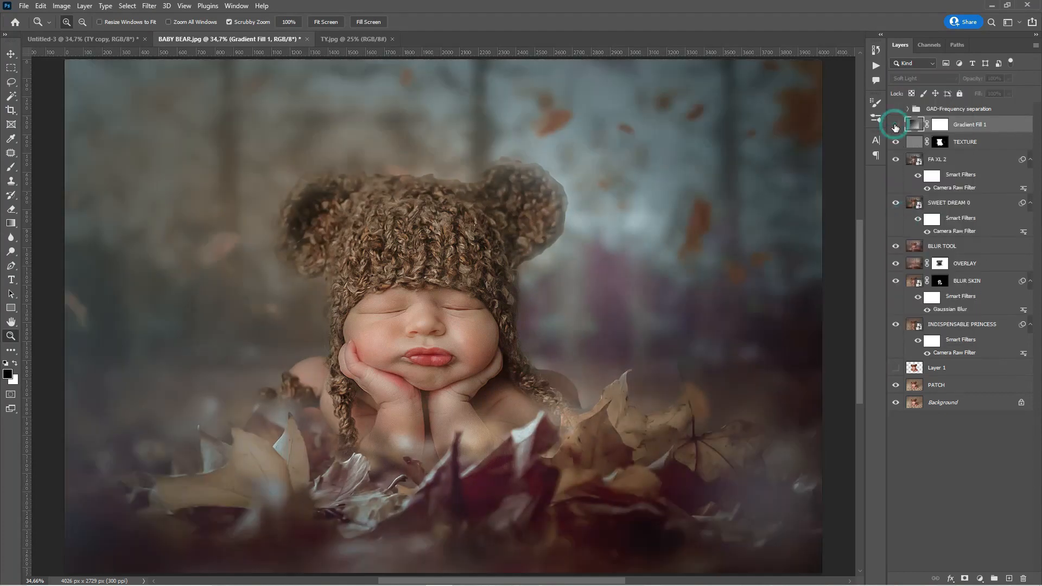
pyautogui.click(895, 125)
pyautogui.click(1001, 132)
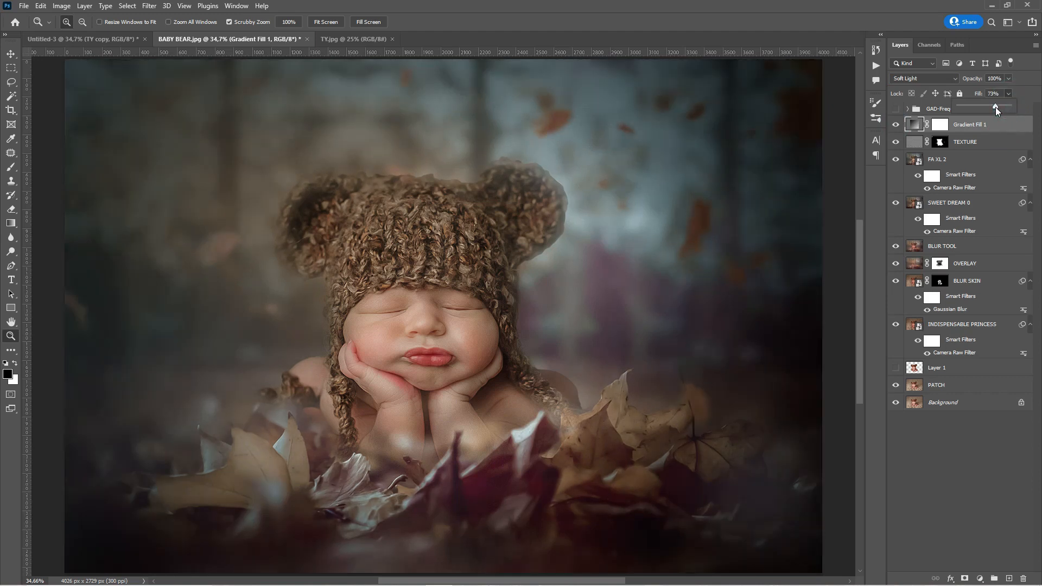
pyautogui.click(1003, 132)
# Step: Stamp the visible layers into a new smart object layer and add a Curves adjustment layer above it
pyautogui.hotkey('ctrl', 'shift', 'alt', 'e')
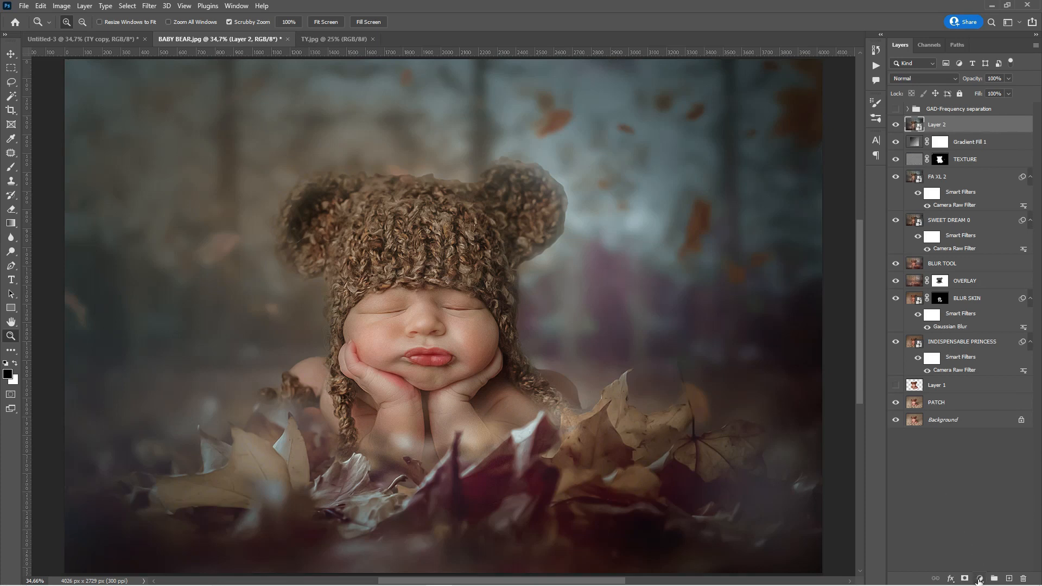
pyautogui.click(979, 578)
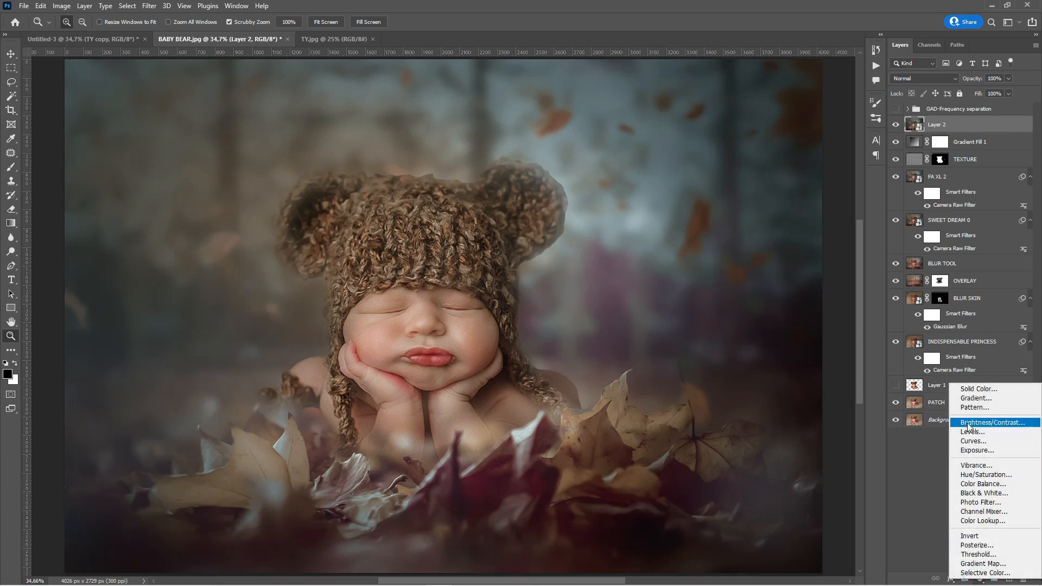
pyautogui.click(969, 440)
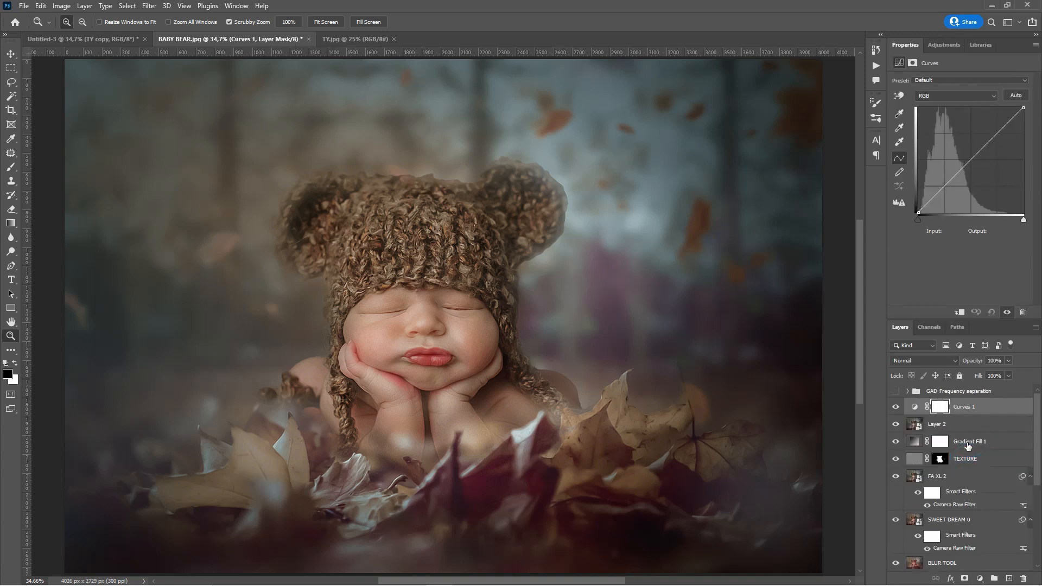
pyautogui.click(1036, 46)
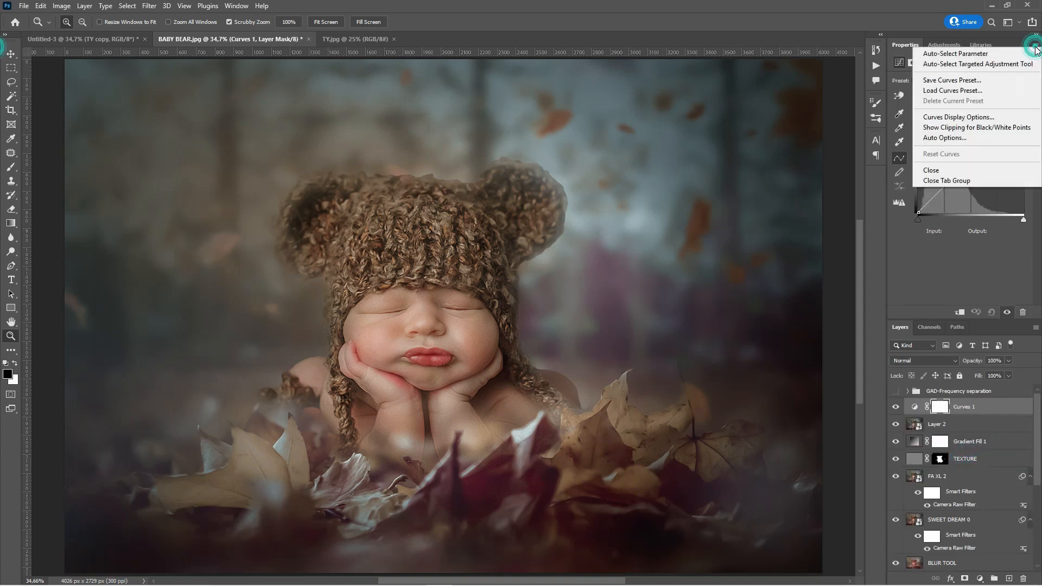
pyautogui.click(967, 92)
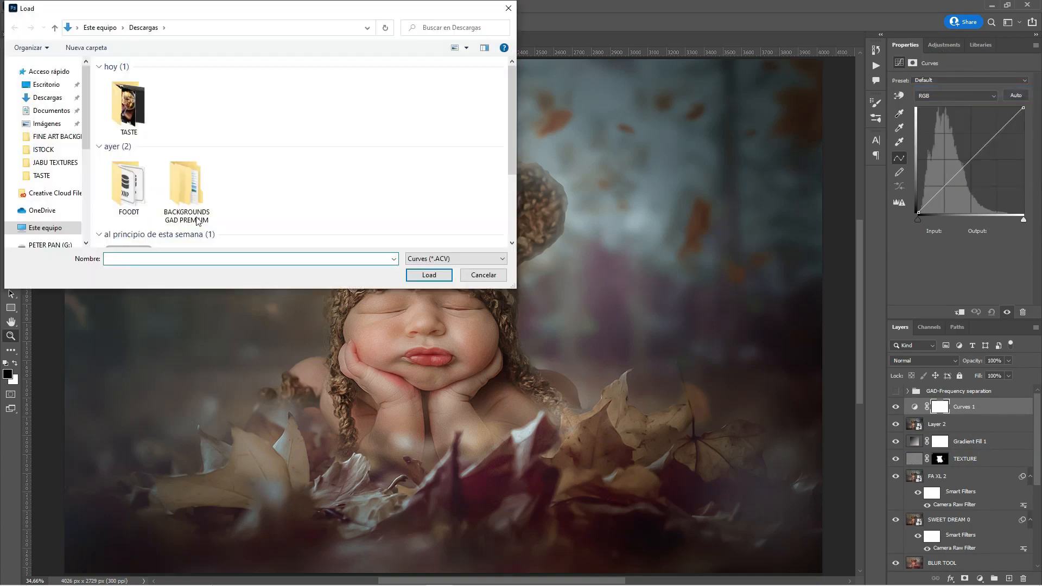
pyautogui.click(126, 187)
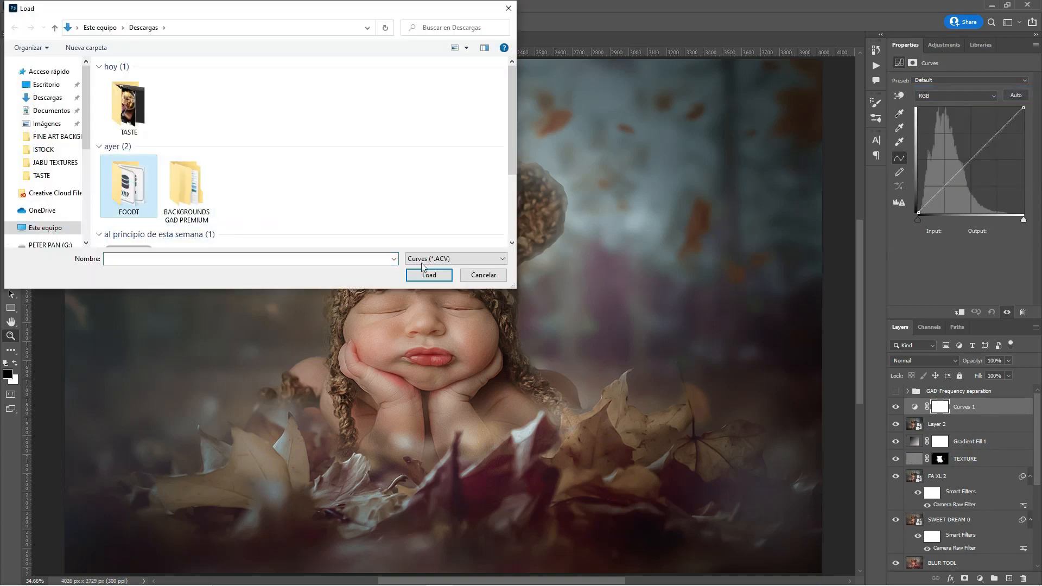
pyautogui.click(443, 277)
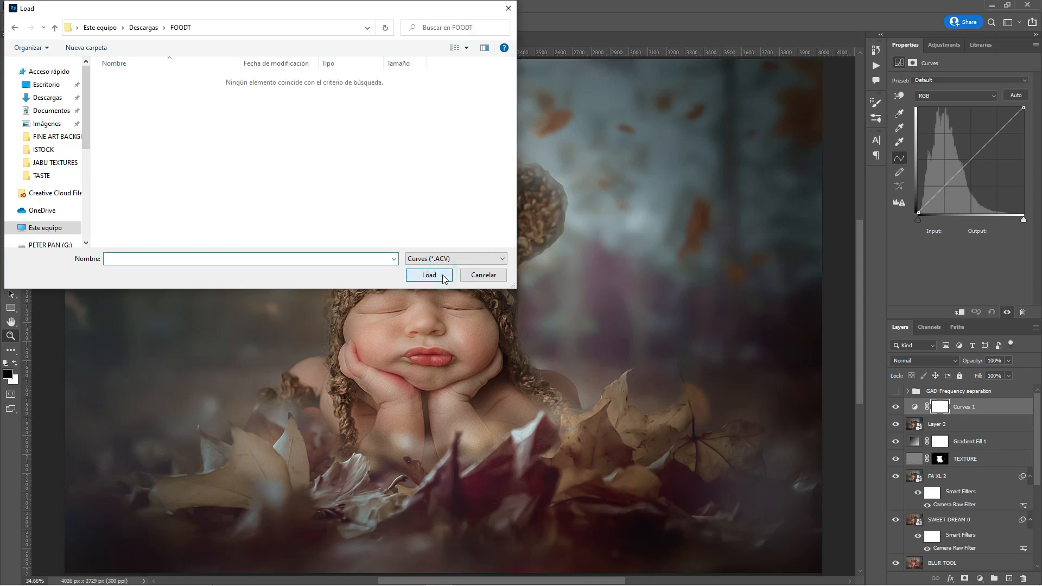
pyautogui.click(473, 277)
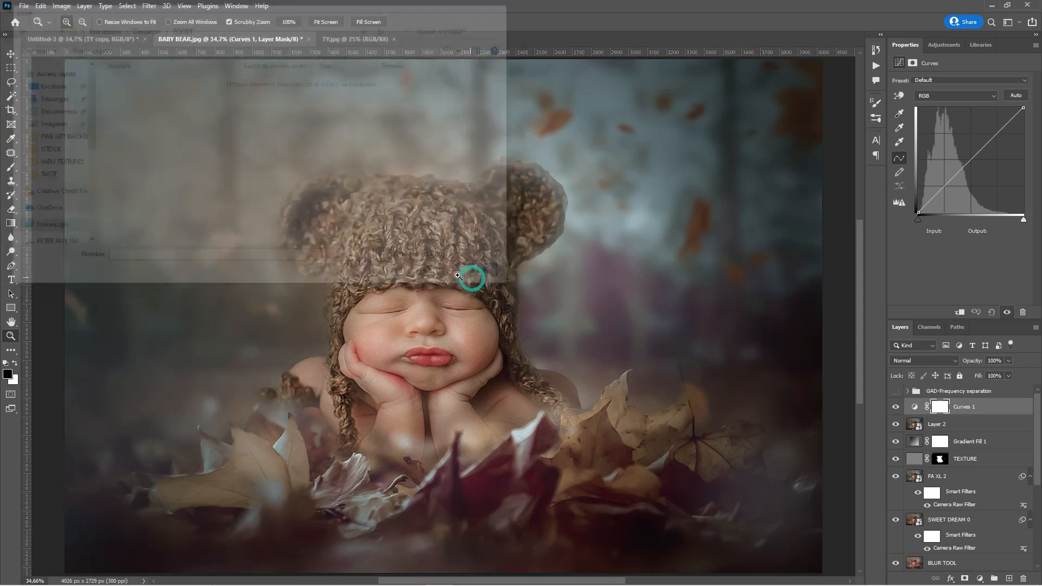
# Step: Load the CURVE CONTRAST PORTRAIT preset from the Descargas folder into the Curves adjustment
pyautogui.click(1034, 46)
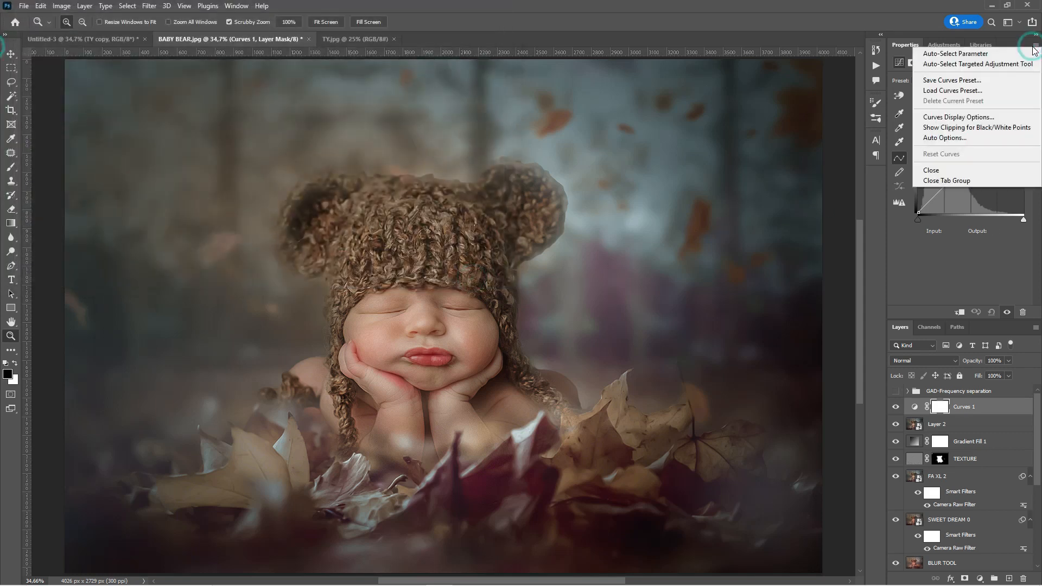
pyautogui.click(947, 91)
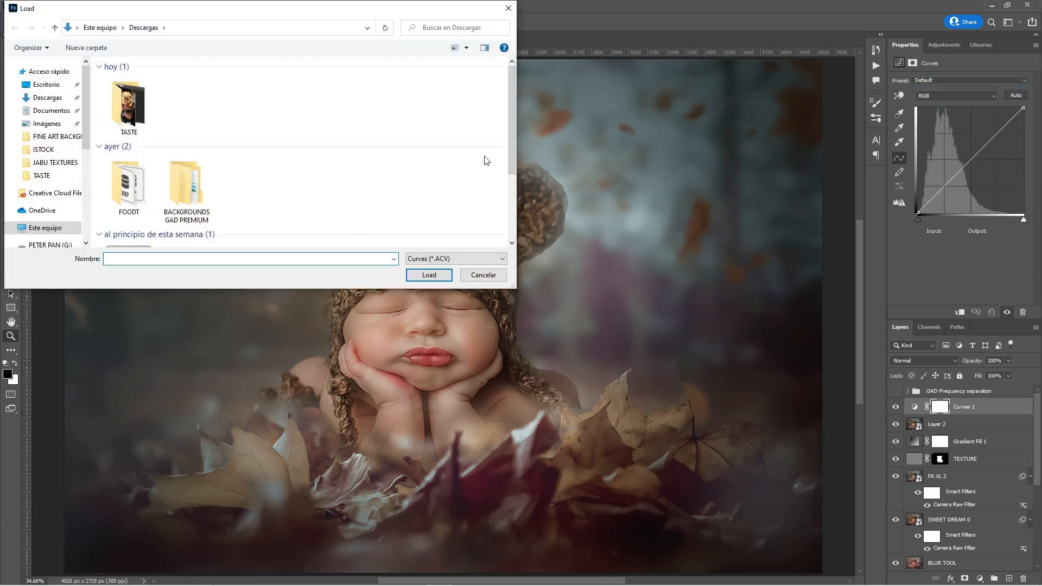
pyautogui.moveTo(512, 131); pyautogui.dragTo(510, 178)
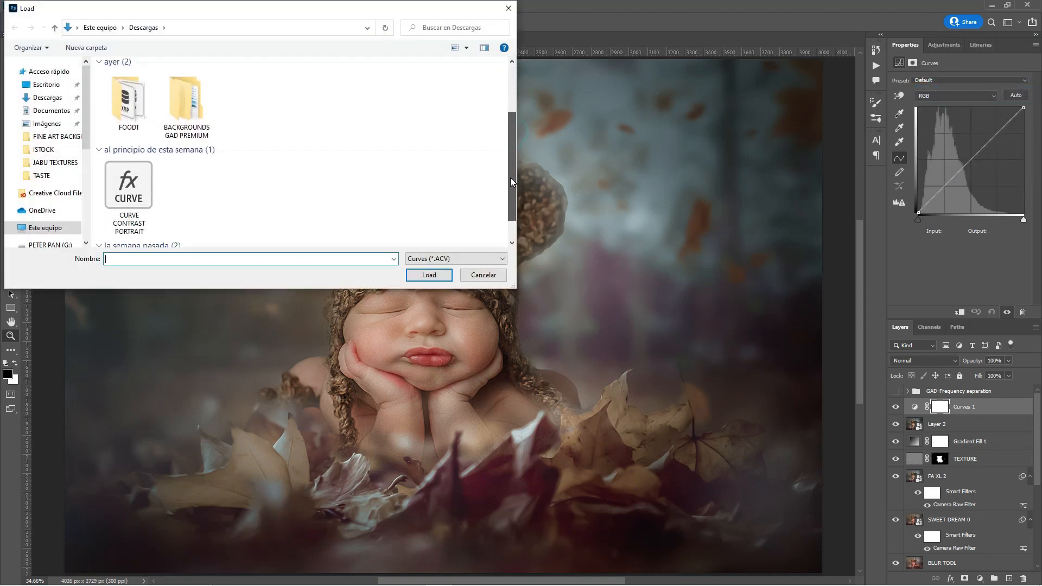
pyautogui.click(155, 208)
pyautogui.click(429, 275)
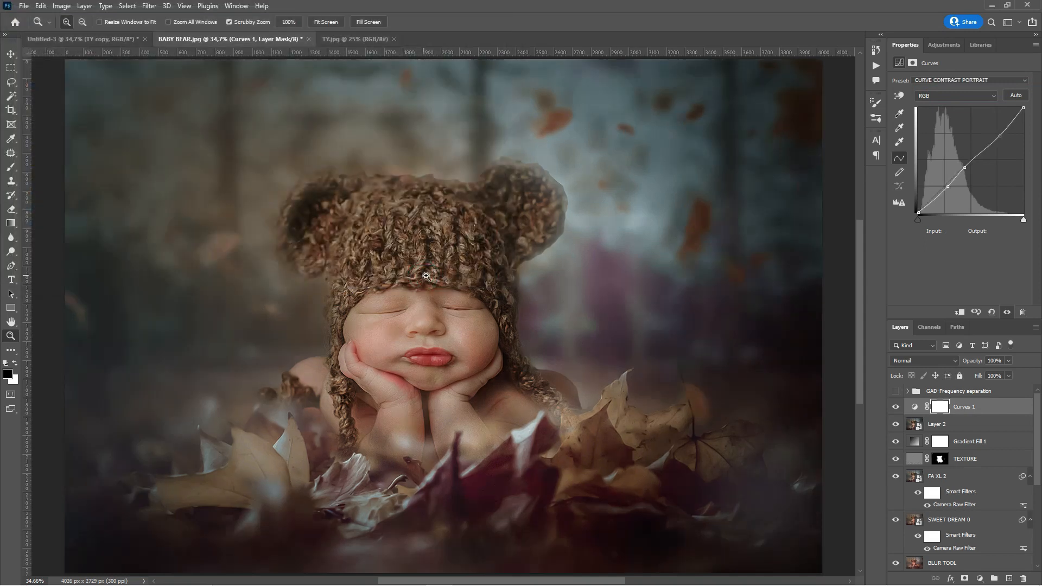
# Step: Clip the Curves adjustment to the stamped layer, compare the image with and without it, and close the curve settings
pyautogui.click(896, 410)
pyautogui.click(895, 410)
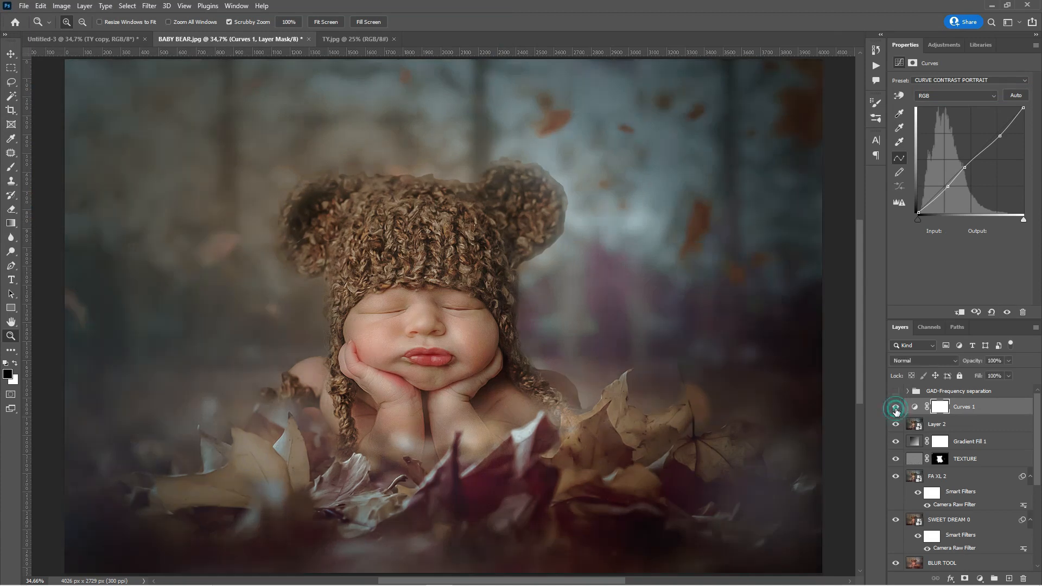
pyautogui.click(958, 312)
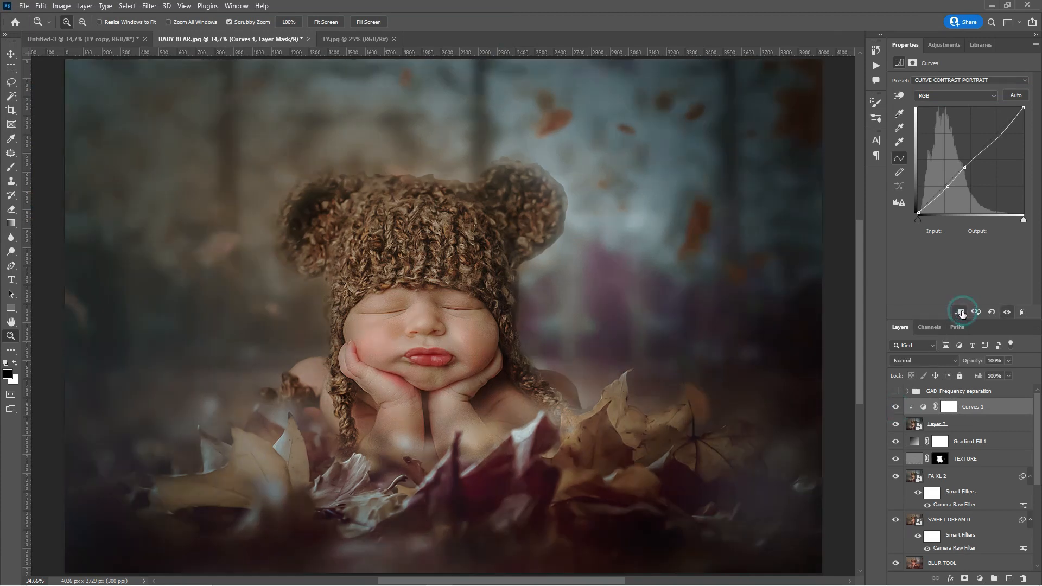
pyautogui.click(895, 409)
pyautogui.click(896, 409)
pyautogui.click(1034, 49)
pyautogui.click(975, 180)
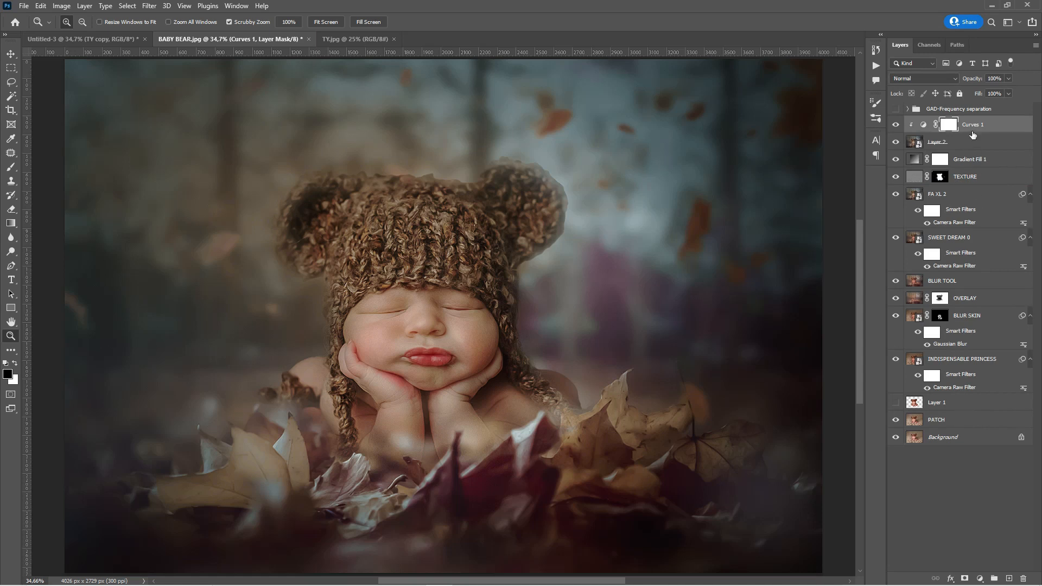
# Step: Group all layers from GAD-Frequency separation down to PATCH, leaving out the Background
pyautogui.click(969, 111)
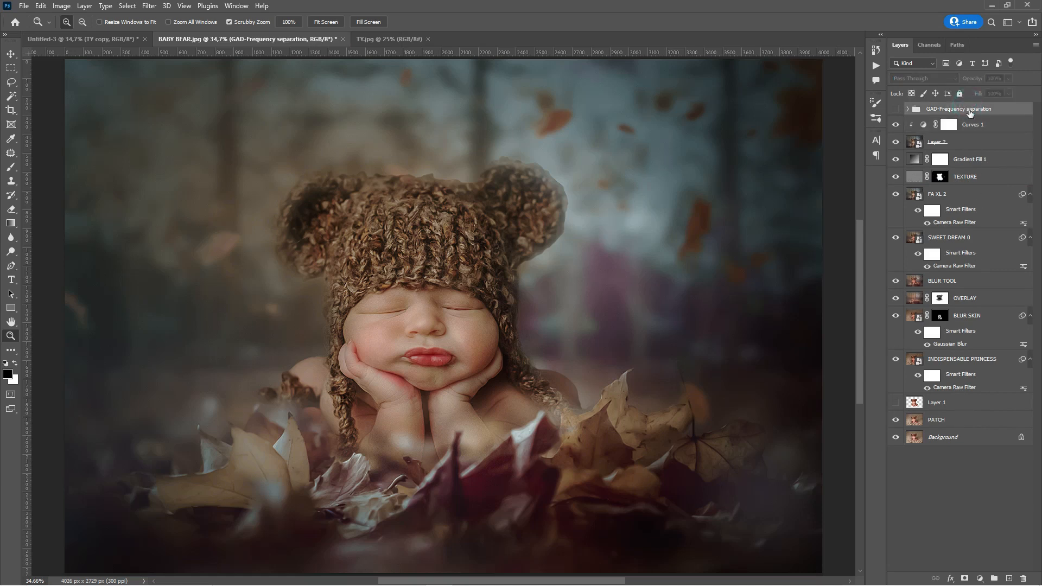
pyautogui.keyDown('shift'); pyautogui.click(969, 421); pyautogui.keyUp('shift')
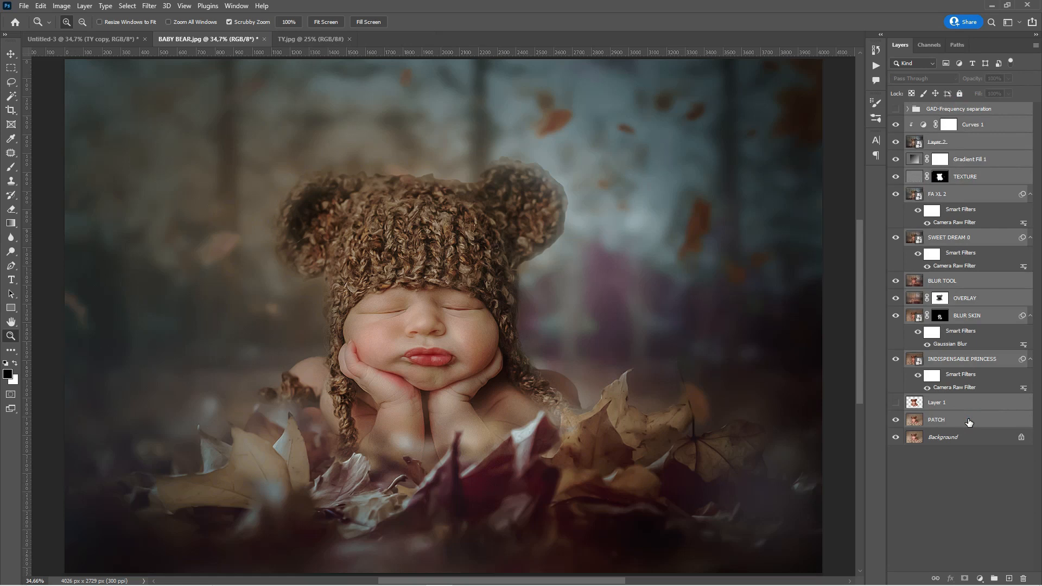
pyautogui.hotkey('ctrl', 'g')
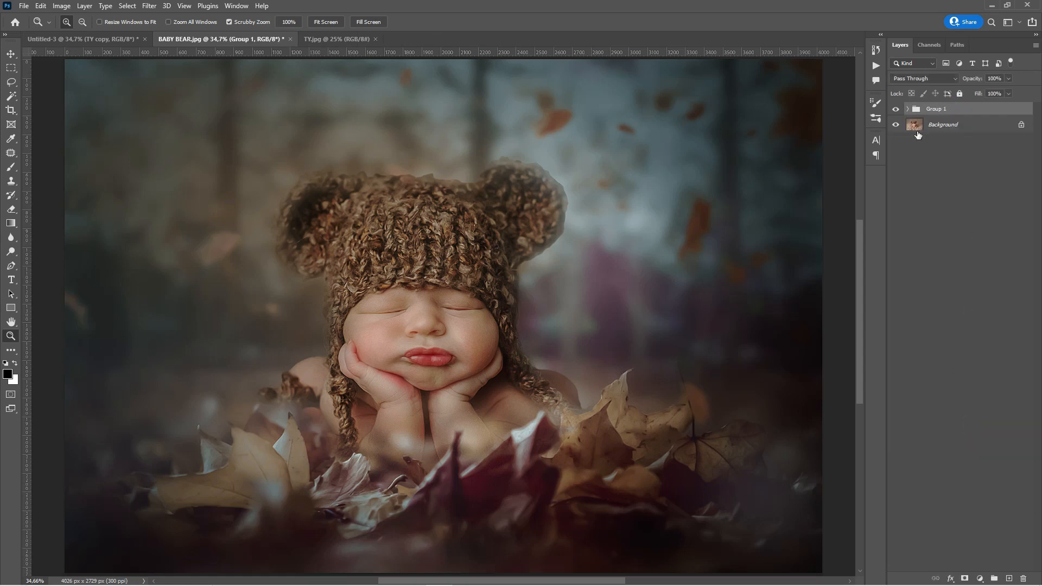
# Step: Compare the finished edit with the original photo by hiding and showing the layer group
pyautogui.click(895, 110)
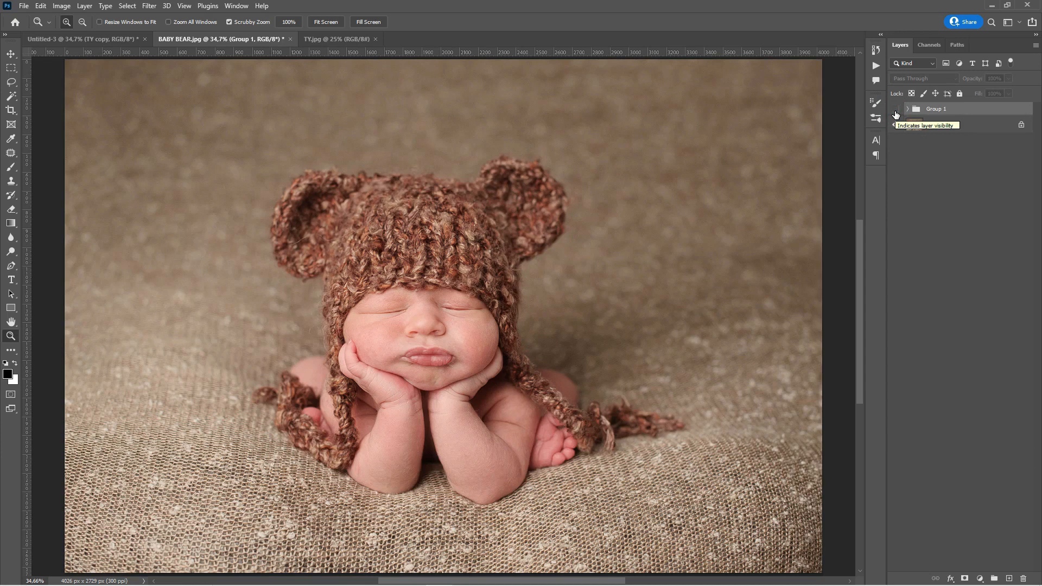
pyautogui.click(896, 111)
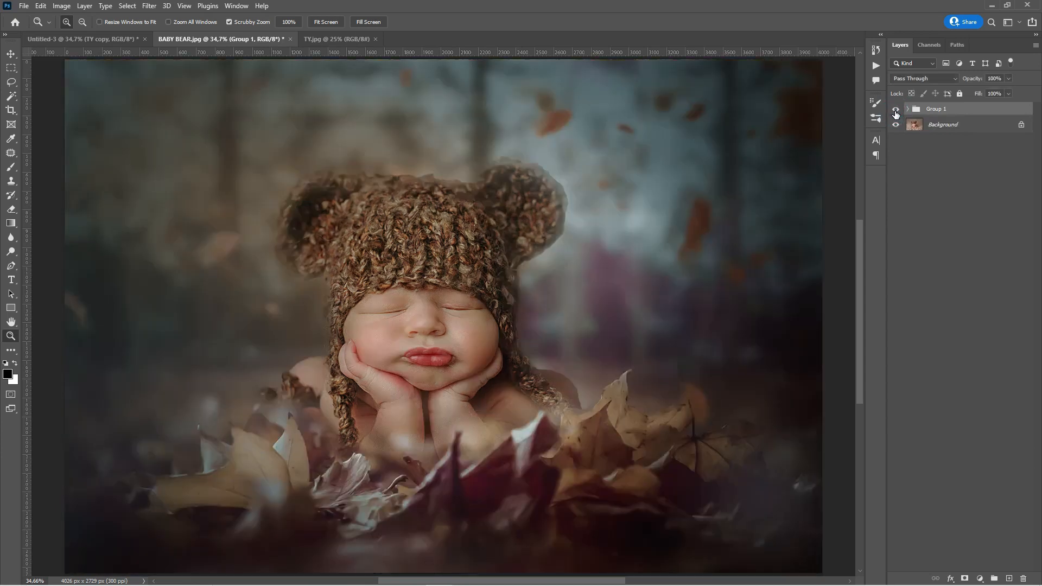
pyautogui.click(896, 111)
pyautogui.click(895, 111)
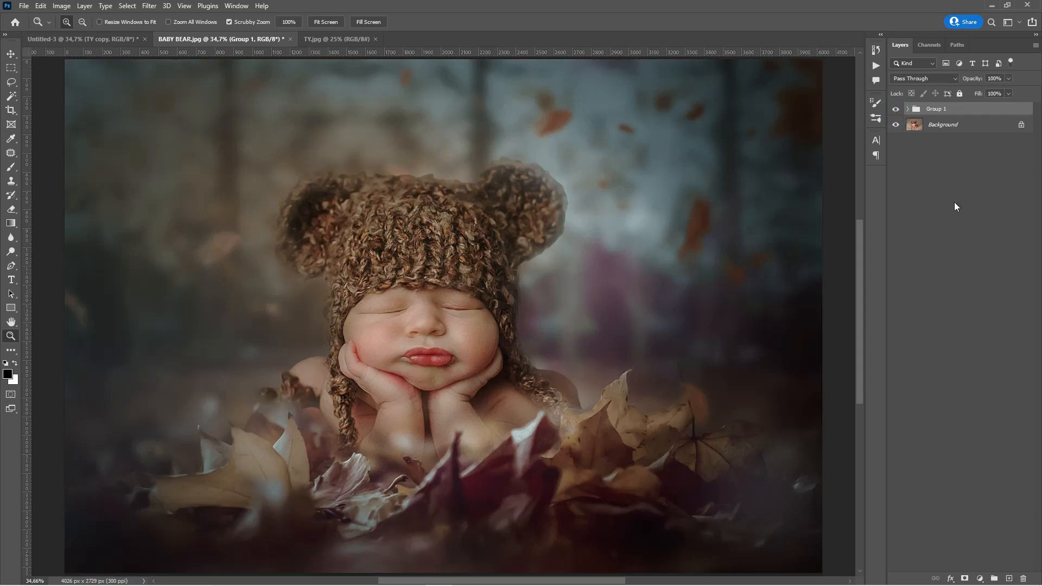